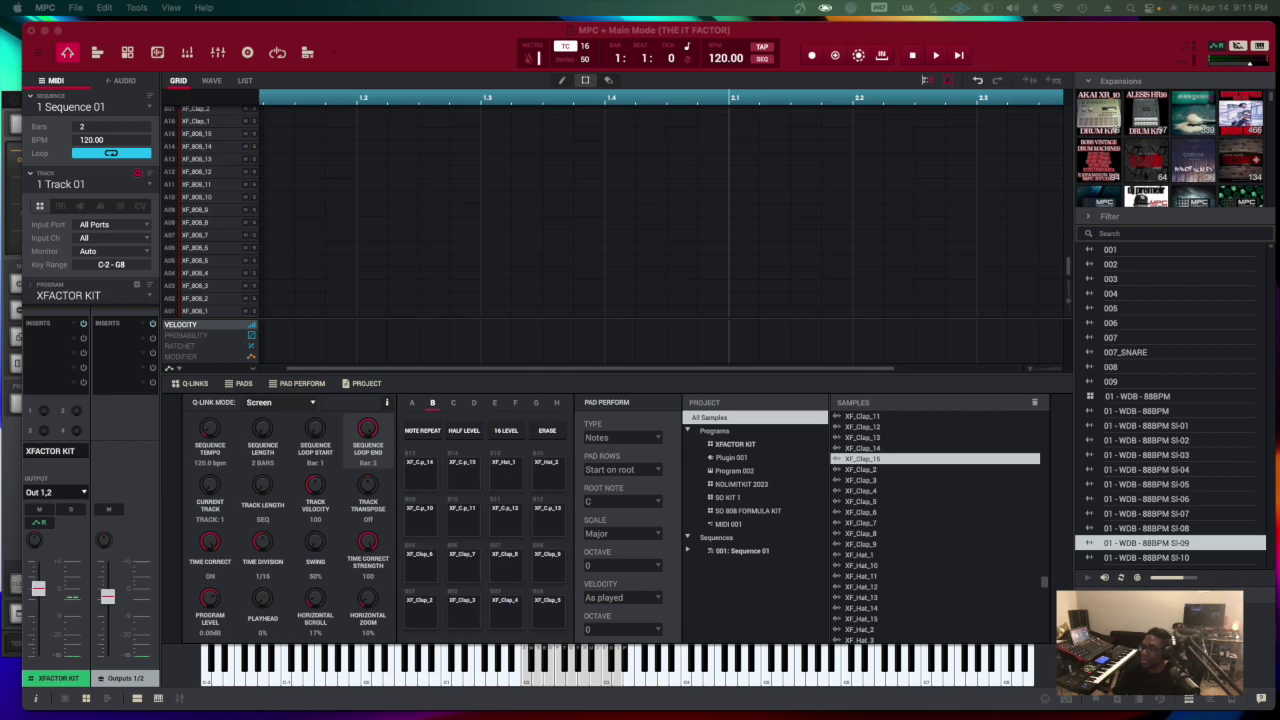
{"action": "left_click", "coordinate": [141, 296]}
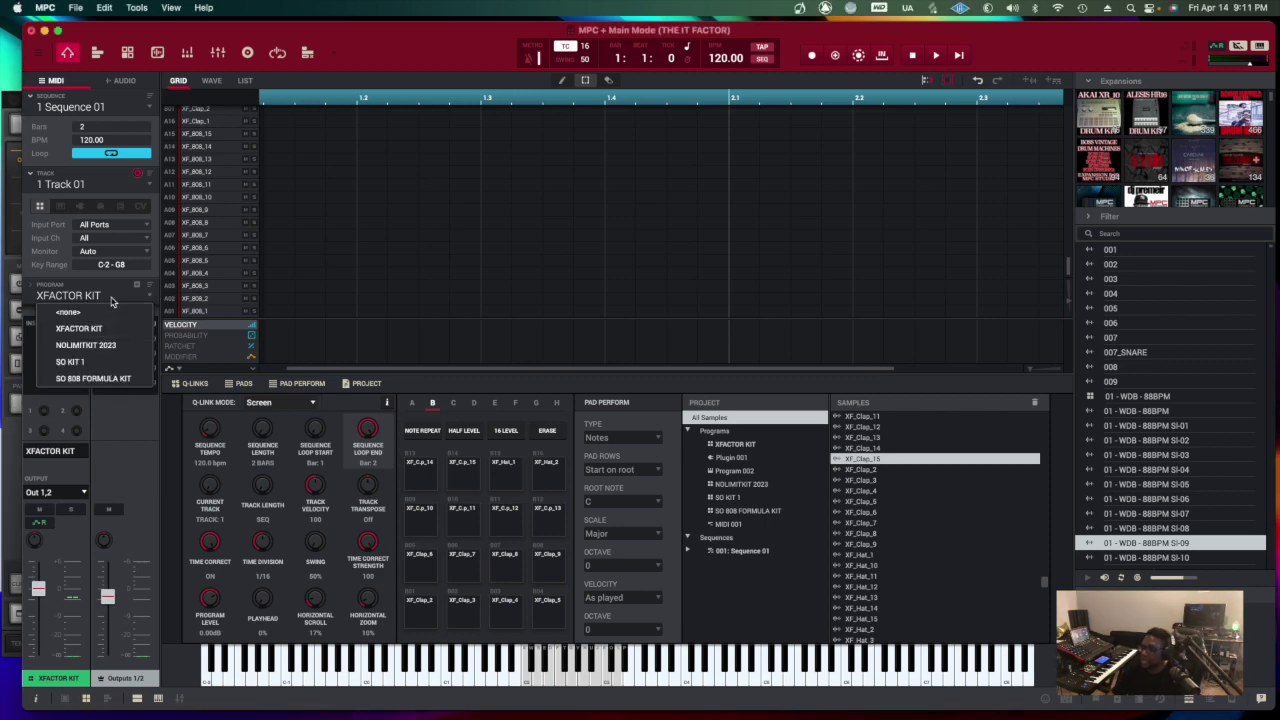
{"action": "left_click", "coordinate": [141, 297]}
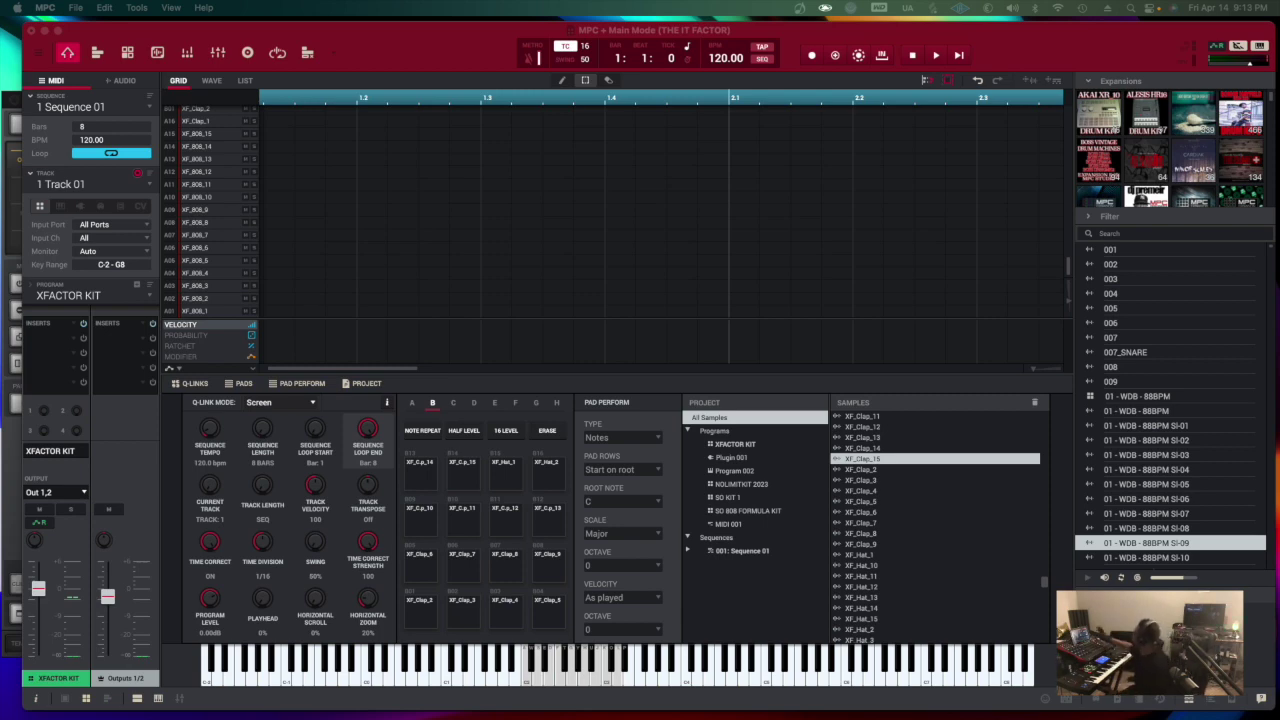
- Set the global Timing Correct time division to 1/8
{"action": "key", "text": "shift+t"}
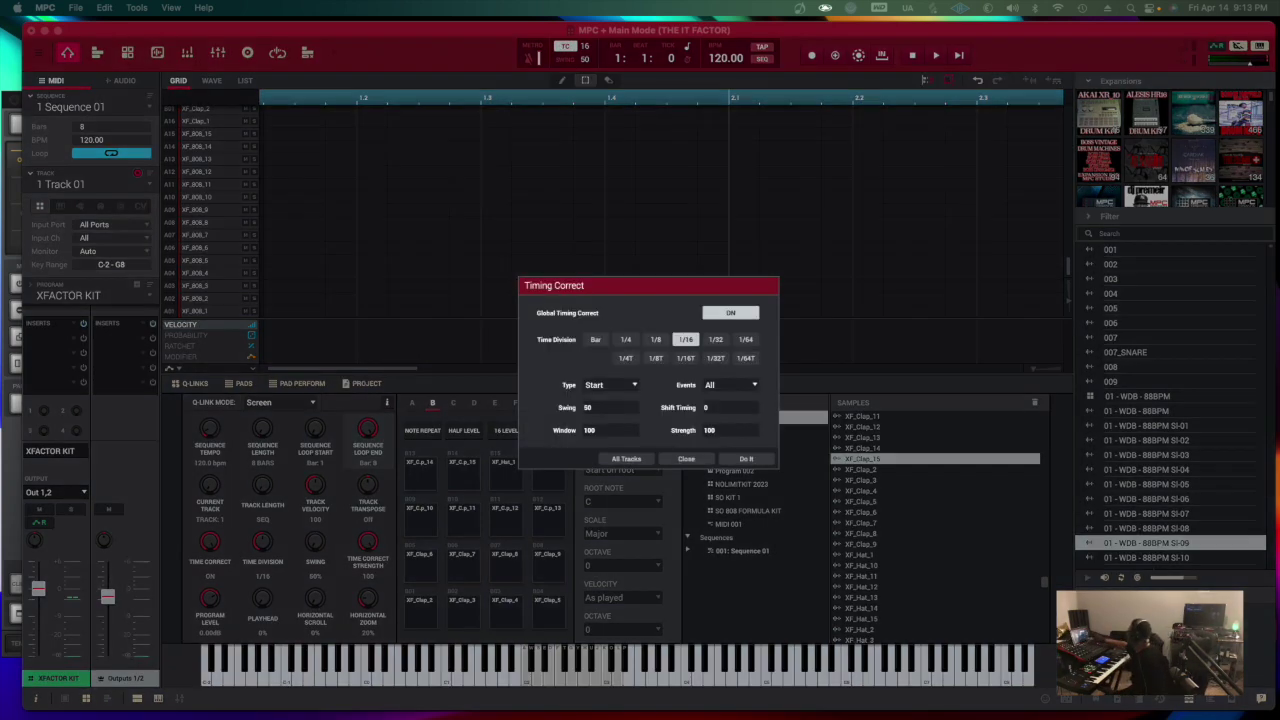
{"action": "left_click", "coordinate": [656, 340]}
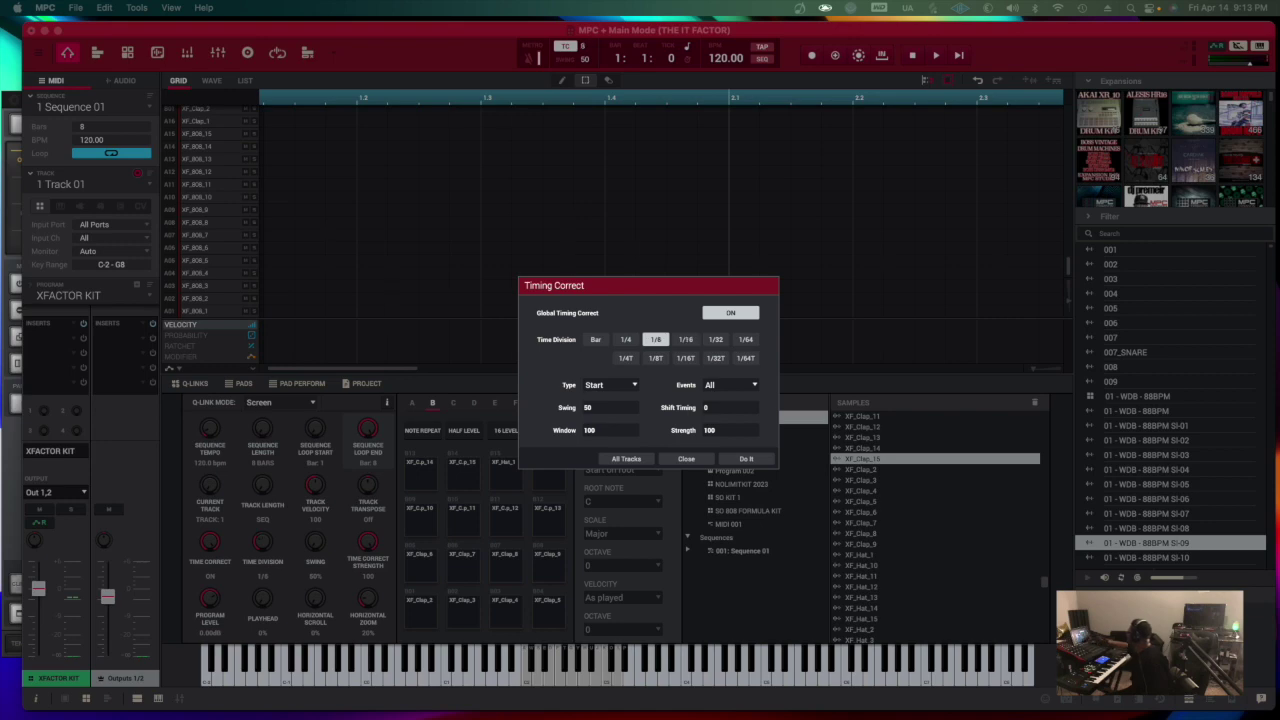
{"action": "key", "text": "Escape"}
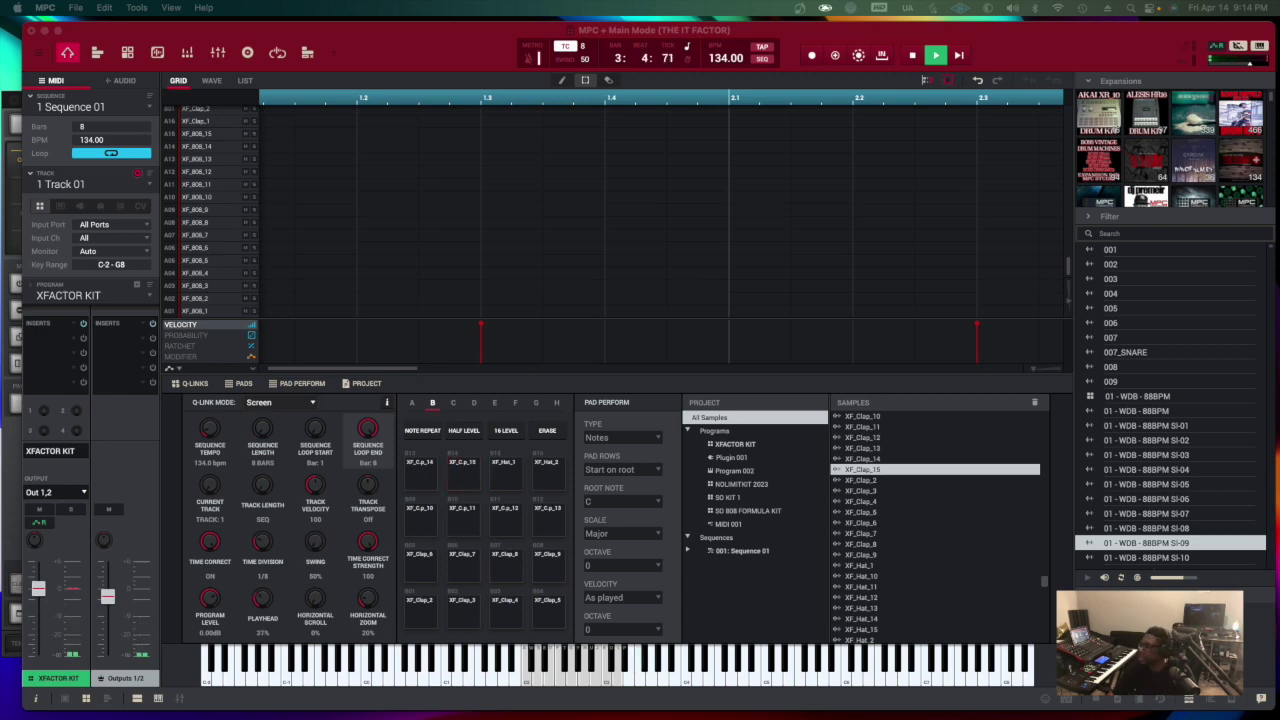
- Fit all eight bars of the sequence in the grid and look over the drum lanes of track 1
{"action": "left_click_drag", "start_coordinate": [1034, 369], "coordinate": [1006, 371]}
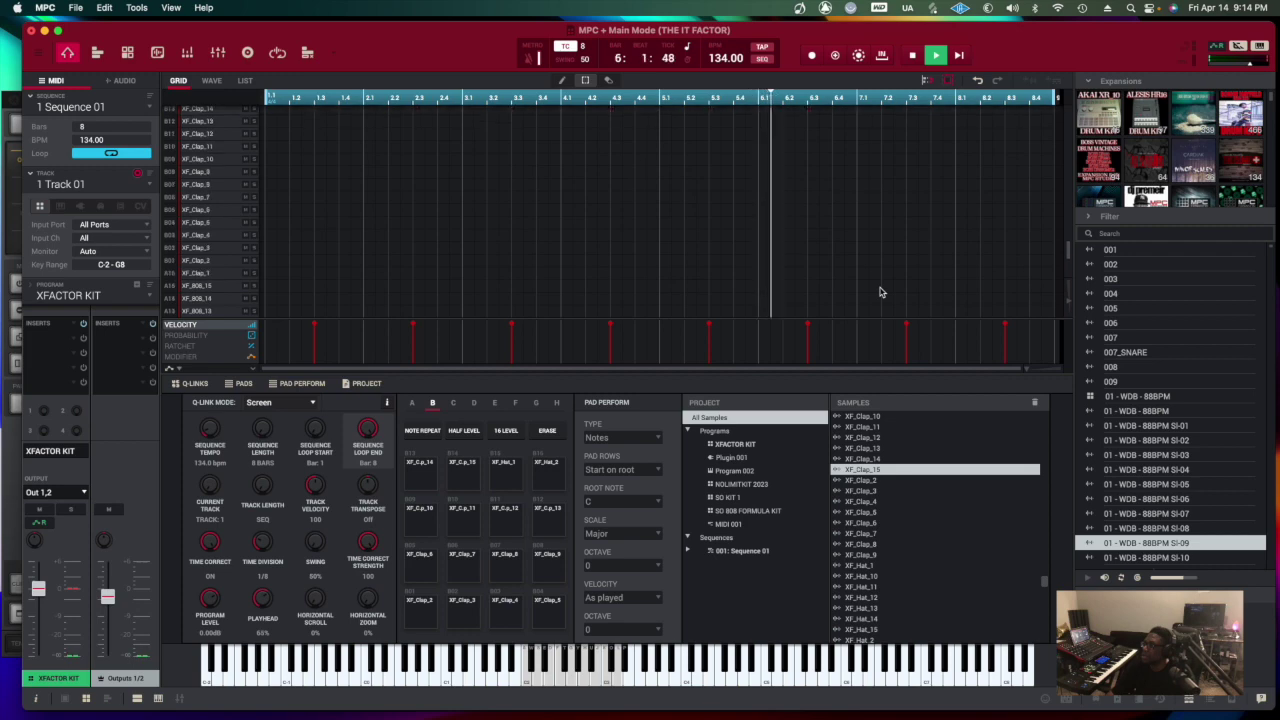
{"action": "scroll", "coordinate": [880, 292], "scroll_direction": "up", "scroll_amount": 5}
{"action": "scroll", "coordinate": [880, 292], "scroll_direction": "down", "scroll_amount": 3}
{"action": "scroll", "coordinate": [880, 292], "scroll_direction": "up", "scroll_amount": 5}
{"action": "scroll", "coordinate": [878, 290], "scroll_direction": "down", "scroll_amount": 4}
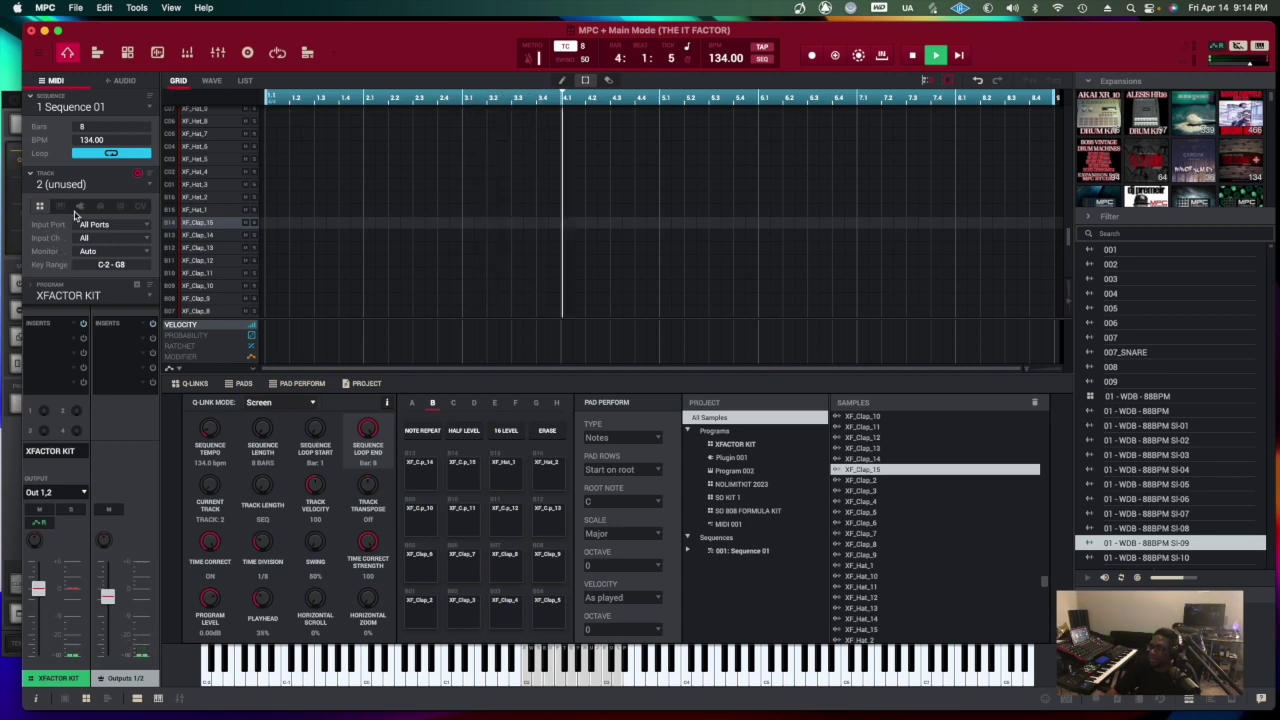
- Turn unused track 2 into a plugin track and load SampleTank 4 from the AudioUnit instruments, with playback stopped
{"action": "left_click", "coordinate": [81, 207]}
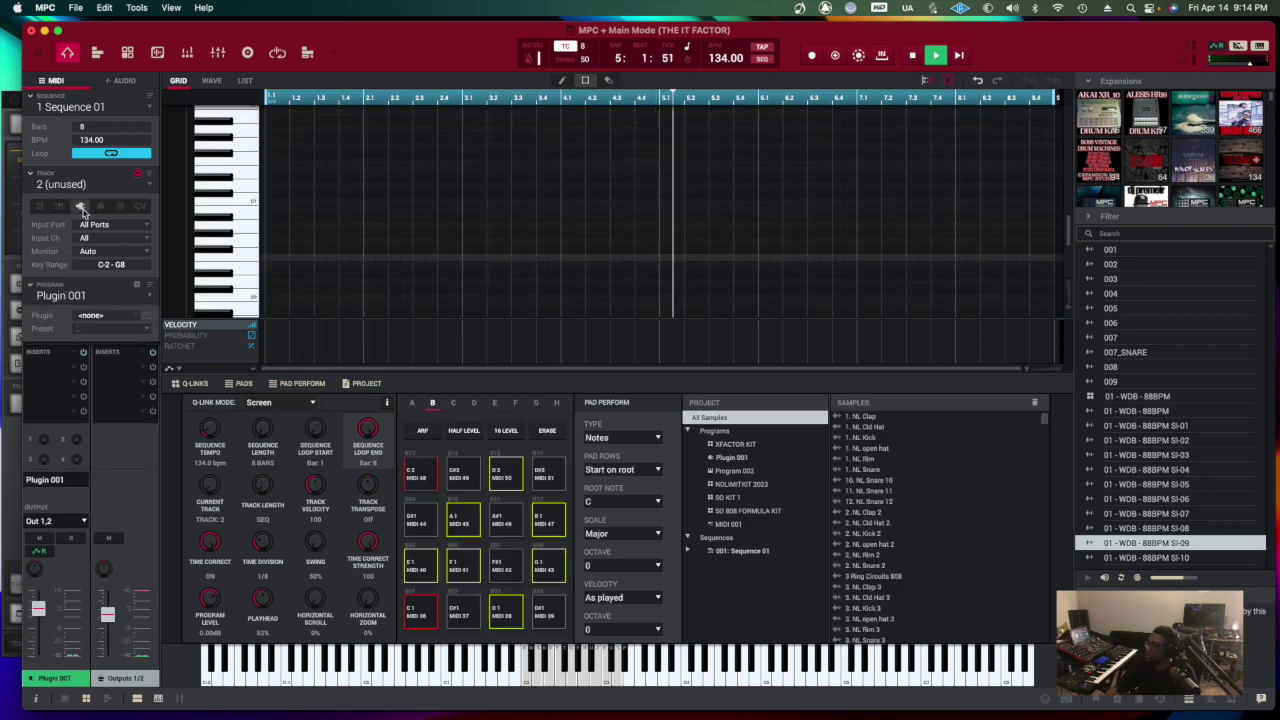
{"action": "key", "text": "space"}
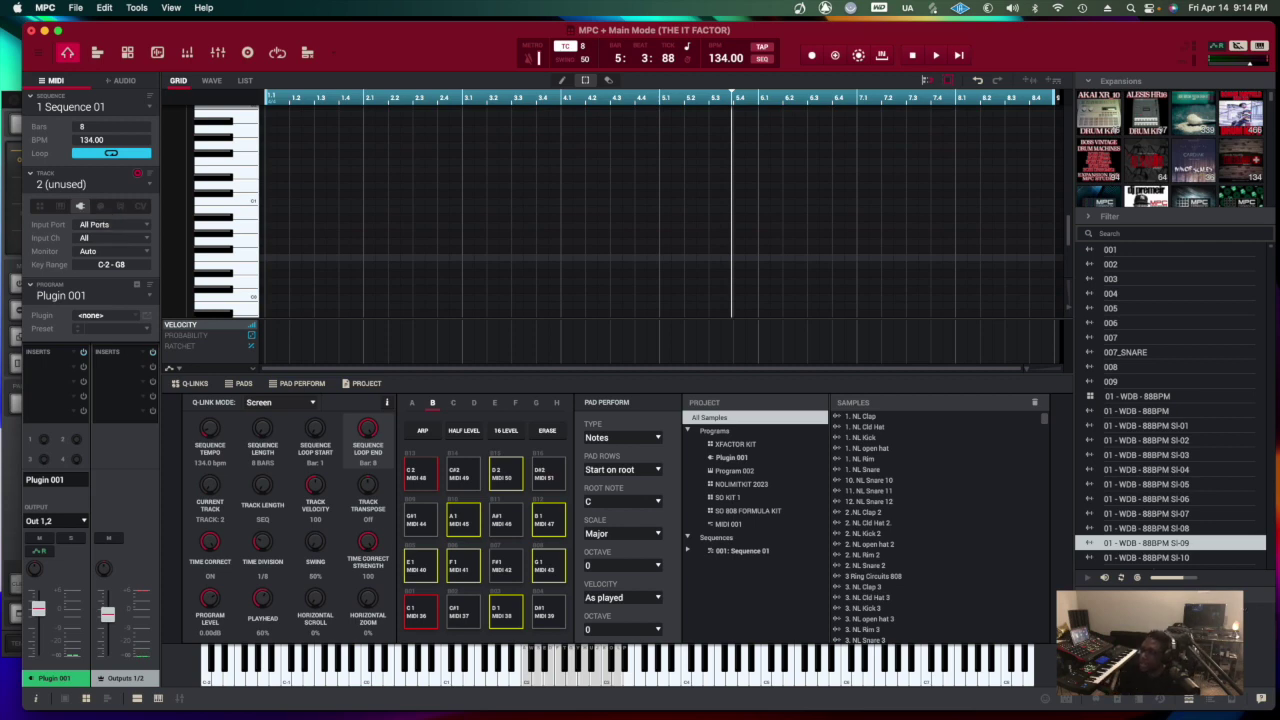
{"action": "left_click", "coordinate": [104, 317]}
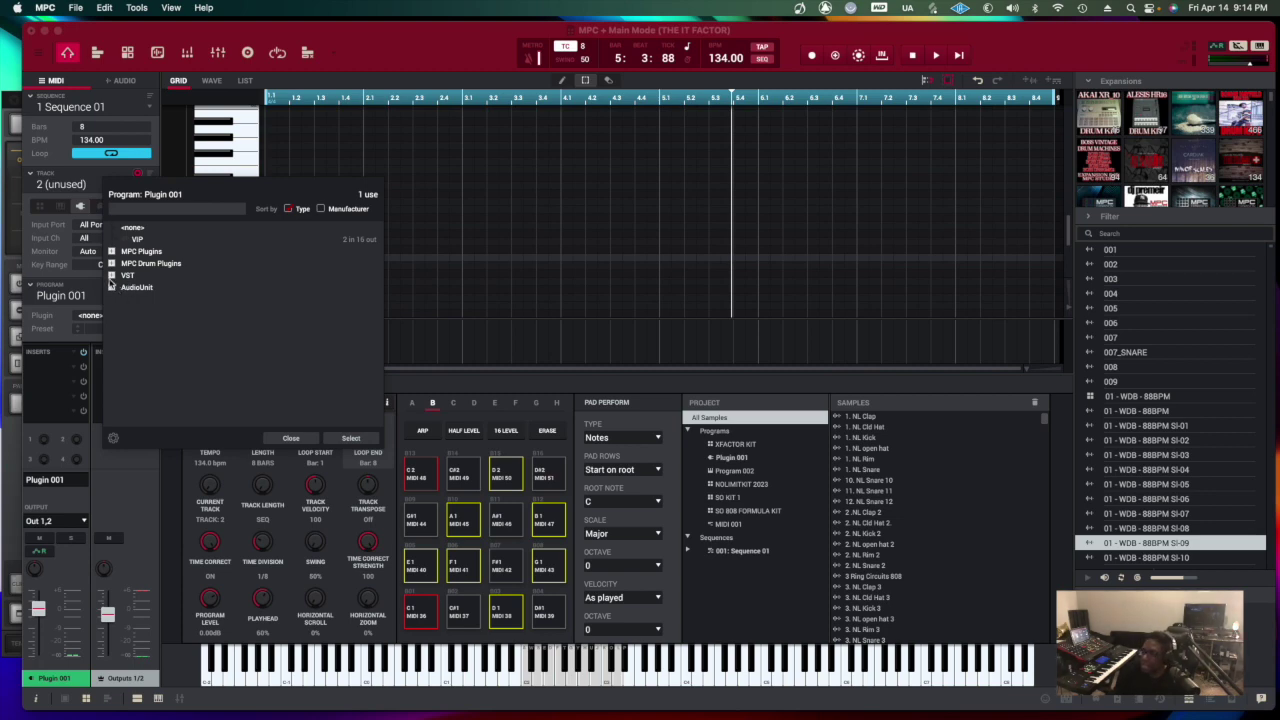
{"action": "left_click", "coordinate": [111, 286]}
{"action": "scroll", "coordinate": [152, 322], "scroll_direction": "down", "scroll_amount": 3}
{"action": "scroll", "coordinate": [152, 322], "scroll_direction": "down", "scroll_amount": 10}
{"action": "scroll", "coordinate": [152, 322], "scroll_direction": "down", "scroll_amount": 5}
{"action": "scroll", "coordinate": [153, 322], "scroll_direction": "down", "scroll_amount": 4}
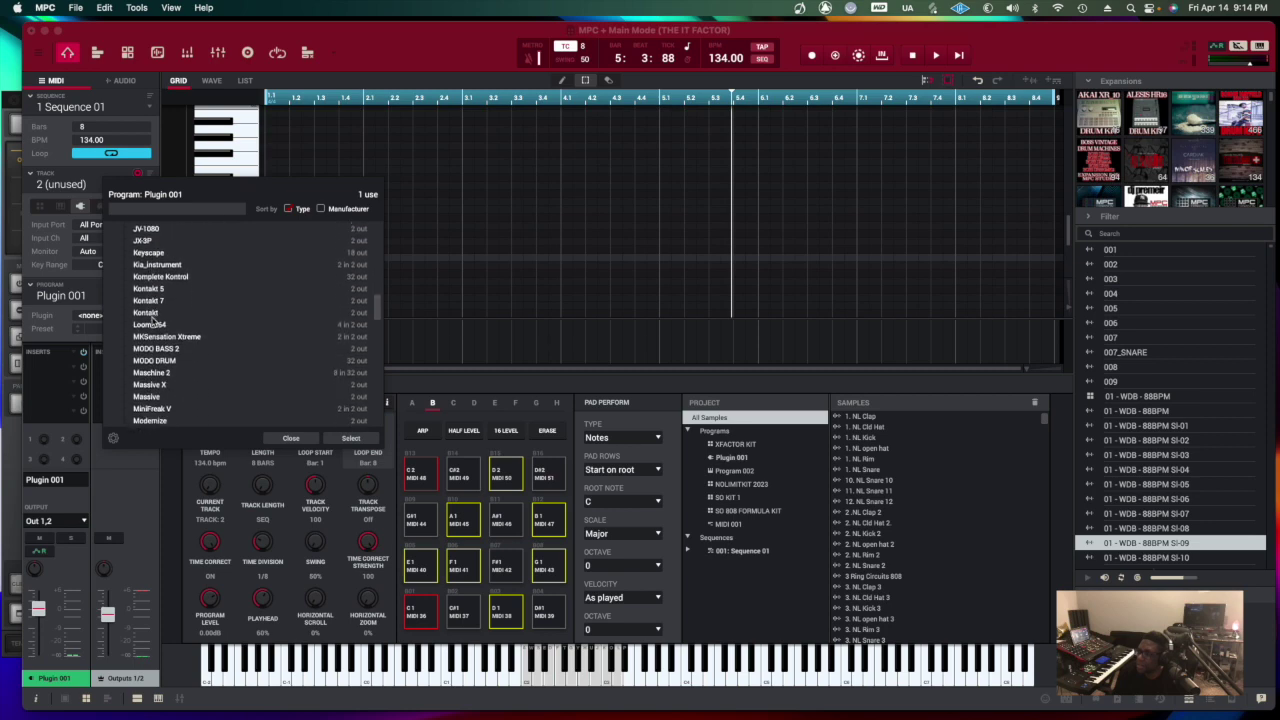
{"action": "scroll", "coordinate": [152, 322], "scroll_direction": "down", "scroll_amount": 1}
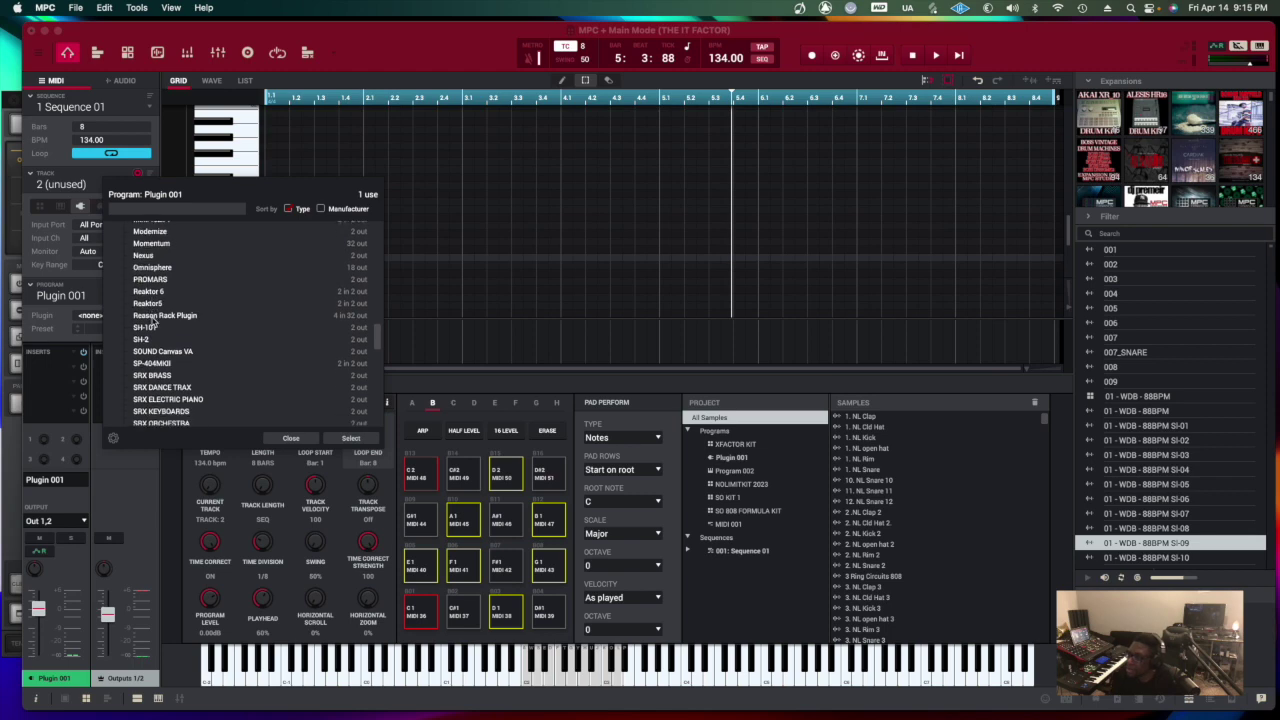
{"action": "scroll", "coordinate": [152, 322], "scroll_direction": "down", "scroll_amount": 1}
{"action": "scroll", "coordinate": [153, 325], "scroll_direction": "up", "scroll_amount": 2}
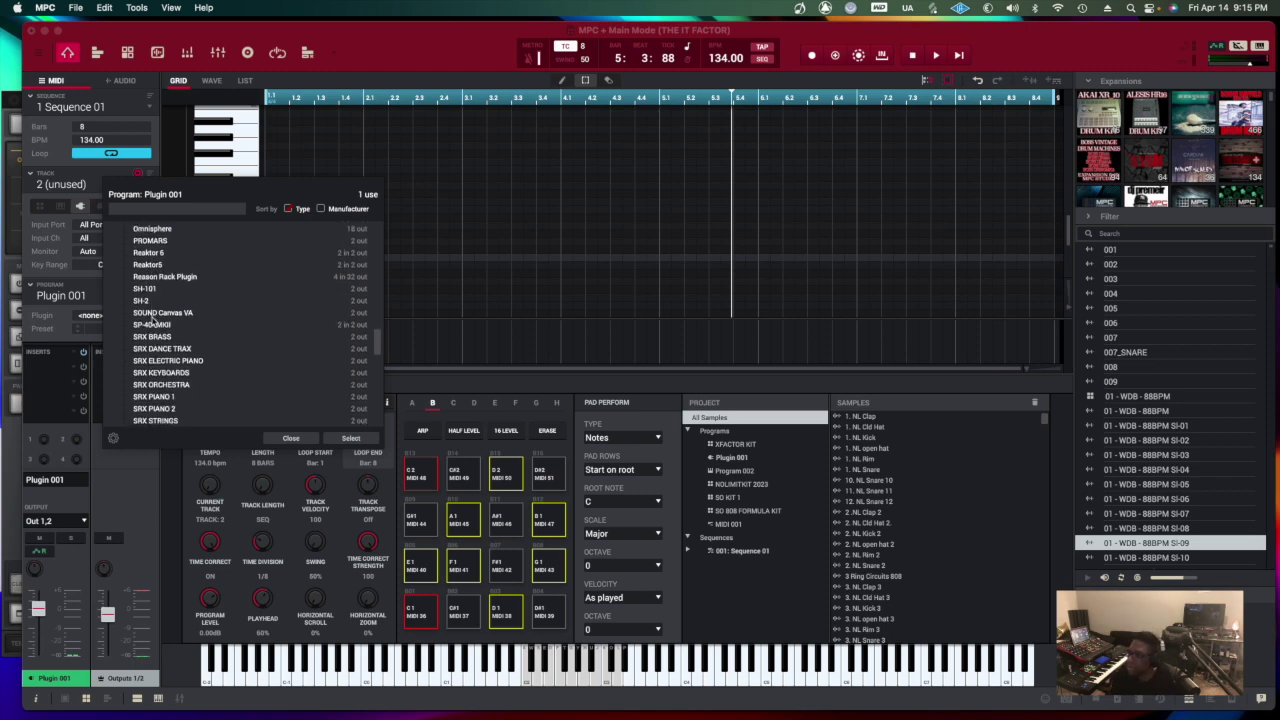
{"action": "scroll", "coordinate": [170, 341], "scroll_direction": "up", "scroll_amount": 2}
{"action": "scroll", "coordinate": [170, 341], "scroll_direction": "up", "scroll_amount": 3}
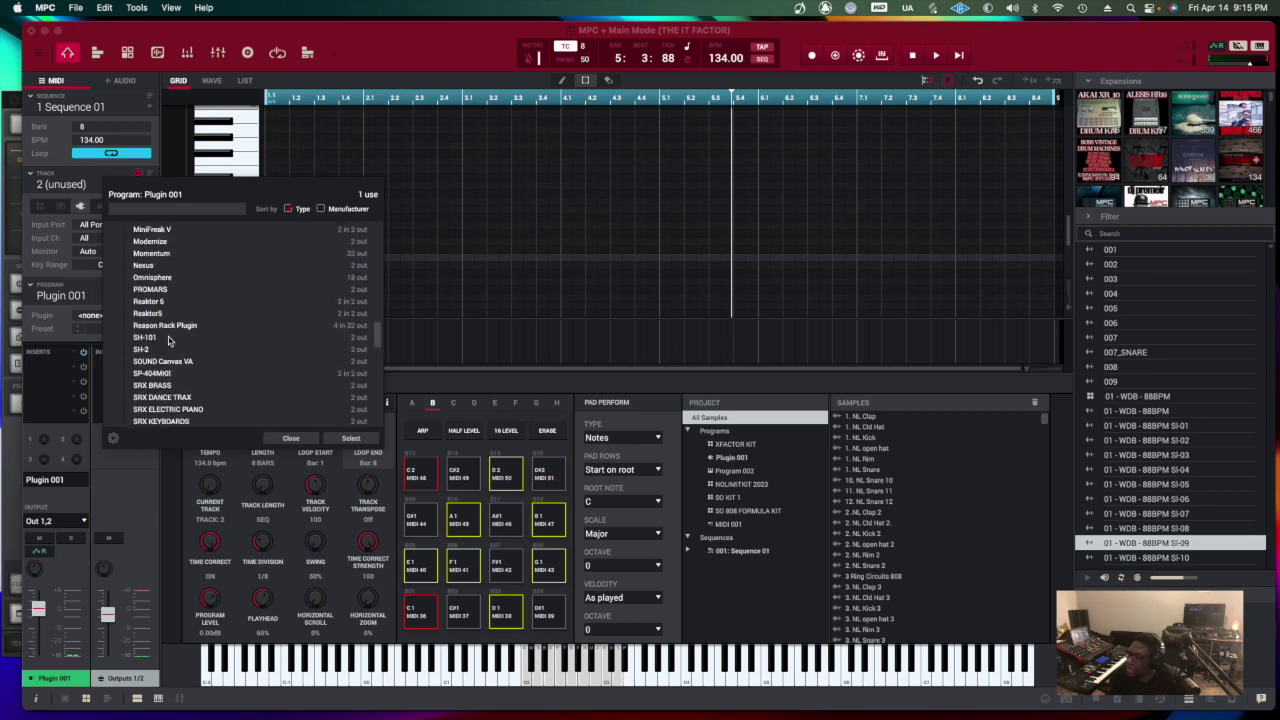
{"action": "scroll", "coordinate": [169, 341], "scroll_direction": "down", "scroll_amount": 15}
{"action": "scroll", "coordinate": [169, 341], "scroll_direction": "down", "scroll_amount": 6}
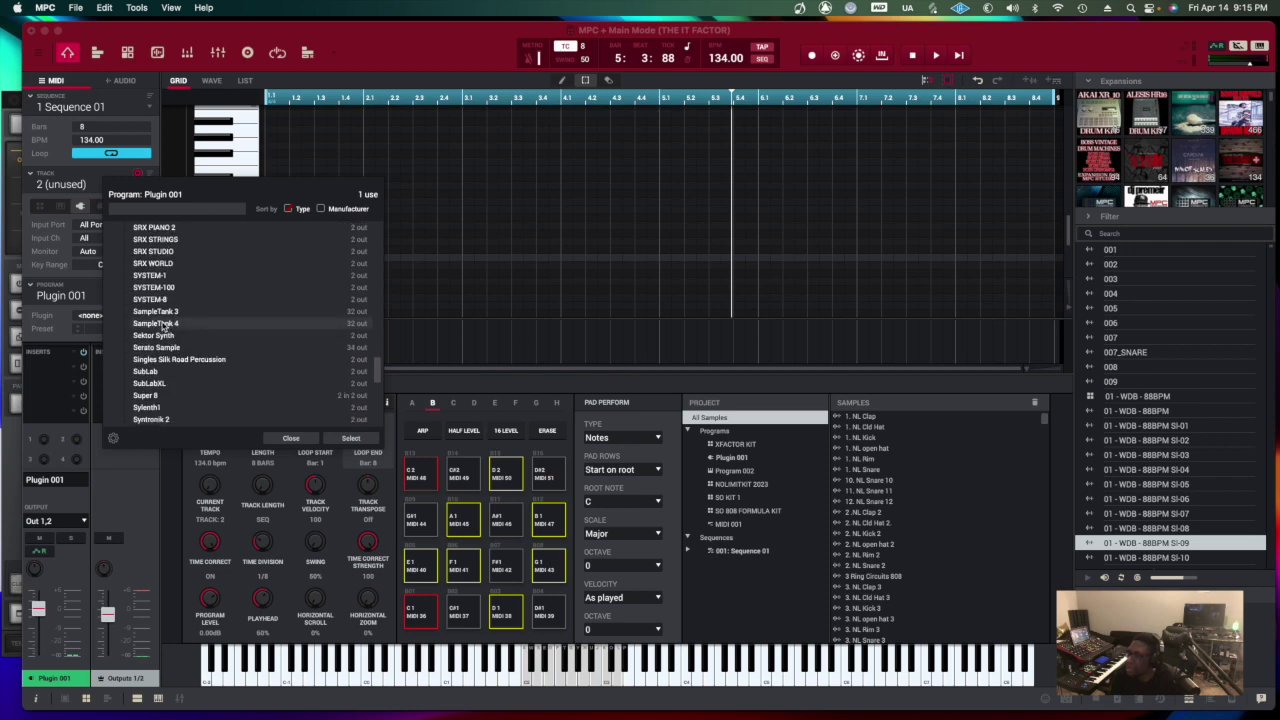
{"action": "left_click", "coordinate": [345, 438]}
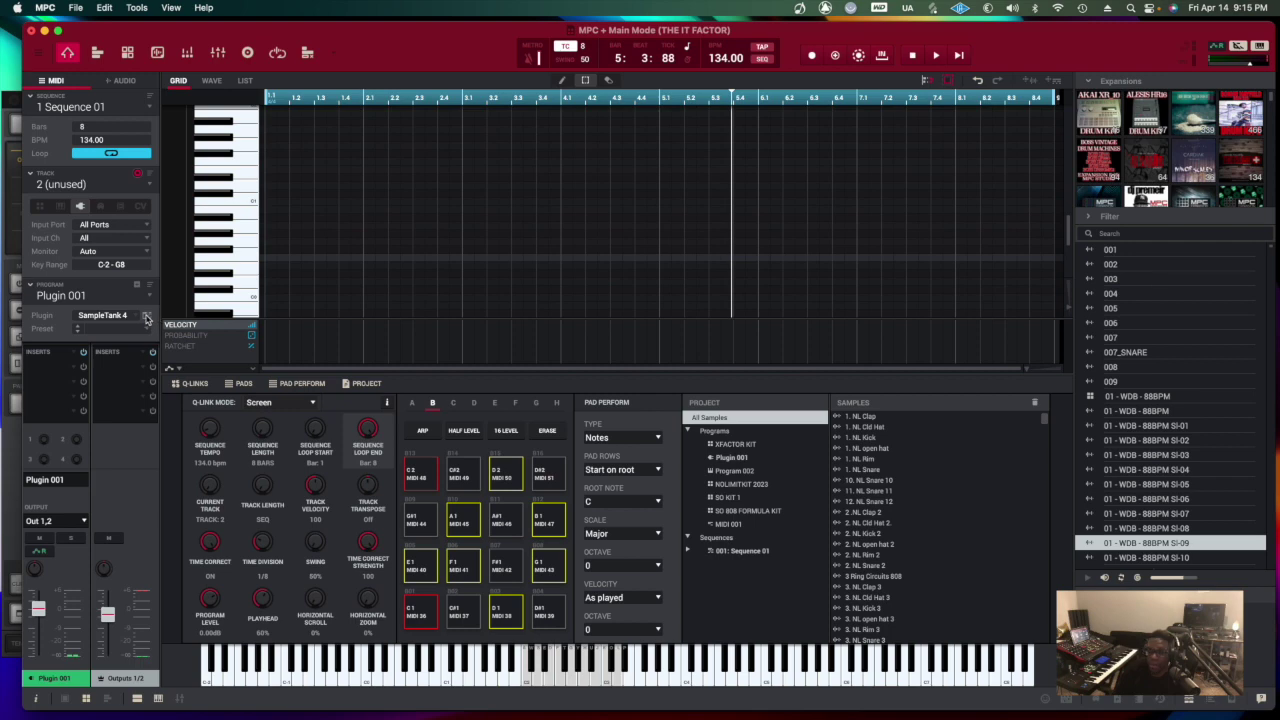
- Open the SampleTank 4 editor and bring up the instrument browser for part 1
{"action": "left_click", "coordinate": [146, 316]}
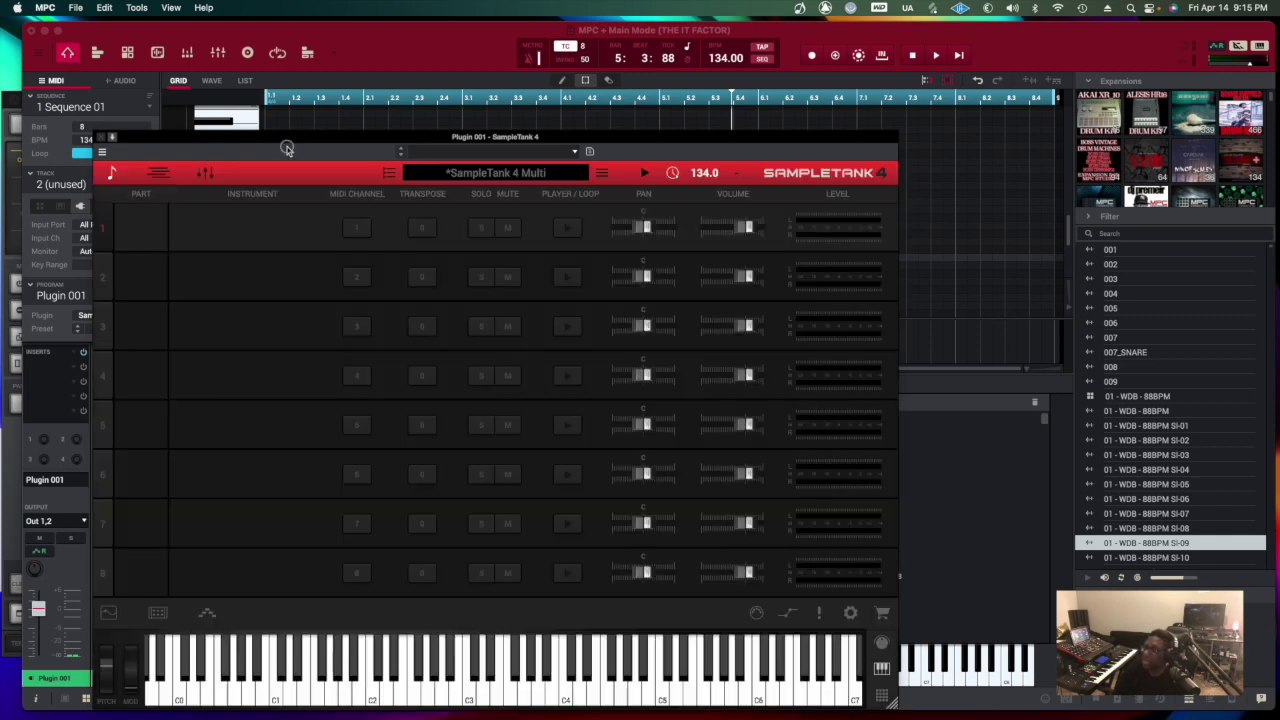
{"action": "left_click", "coordinate": [256, 232]}
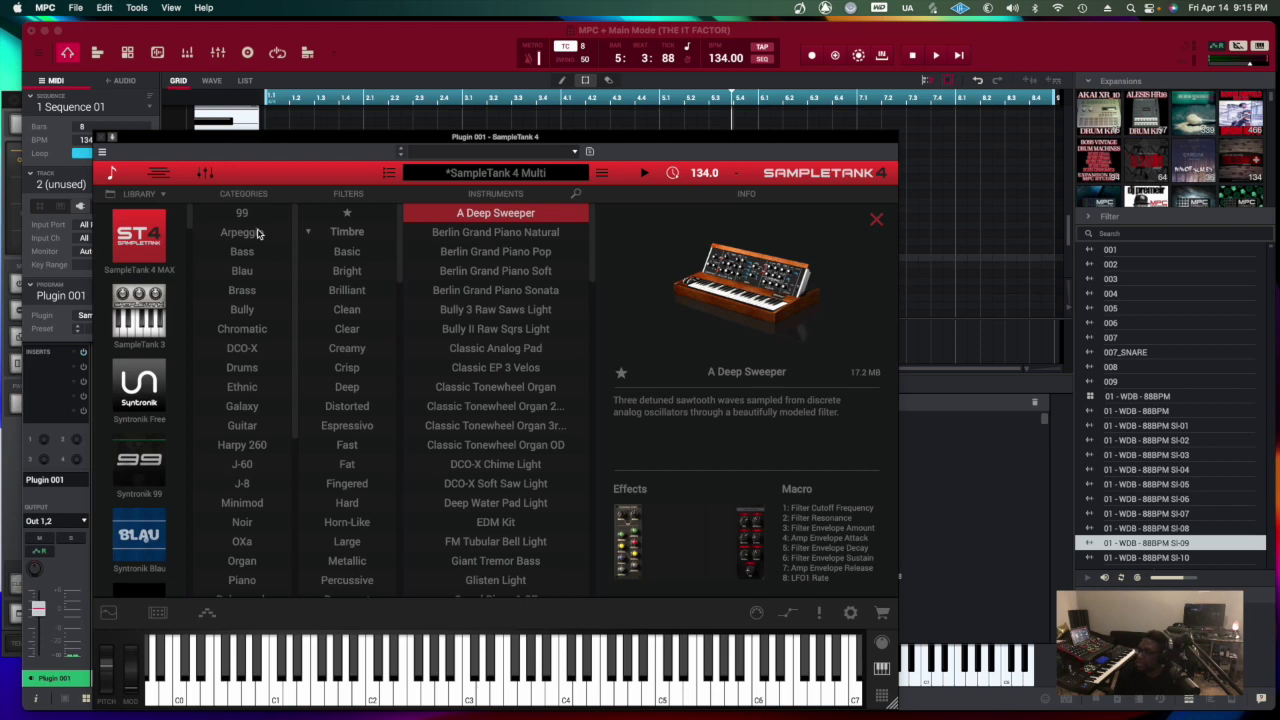
- Look through the sound library collections available in the SampleTank instrument browser
{"action": "scroll", "coordinate": [141, 292], "scroll_direction": "down", "scroll_amount": 10}
{"action": "scroll", "coordinate": [147, 322], "scroll_direction": "down", "scroll_amount": 15}
{"action": "scroll", "coordinate": [147, 322], "scroll_direction": "down", "scroll_amount": 15}
{"action": "scroll", "coordinate": [147, 322], "scroll_direction": "up", "scroll_amount": 10}
{"action": "scroll", "coordinate": [147, 322], "scroll_direction": "down", "scroll_amount": 8}
{"action": "scroll", "coordinate": [146, 317], "scroll_direction": "up", "scroll_amount": 5}
{"action": "scroll", "coordinate": [147, 322], "scroll_direction": "down", "scroll_amount": 8}
{"action": "scroll", "coordinate": [147, 322], "scroll_direction": "down", "scroll_amount": 10}
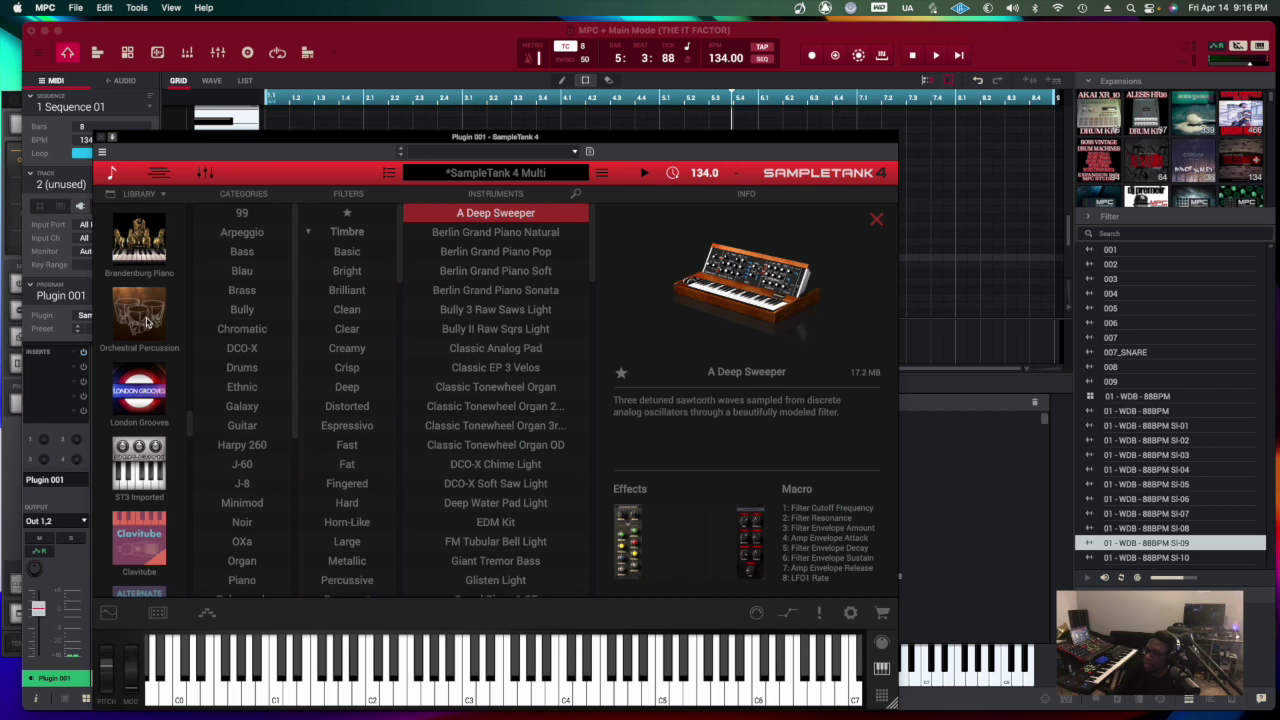
{"action": "scroll", "coordinate": [147, 322], "scroll_direction": "down", "scroll_amount": 2}
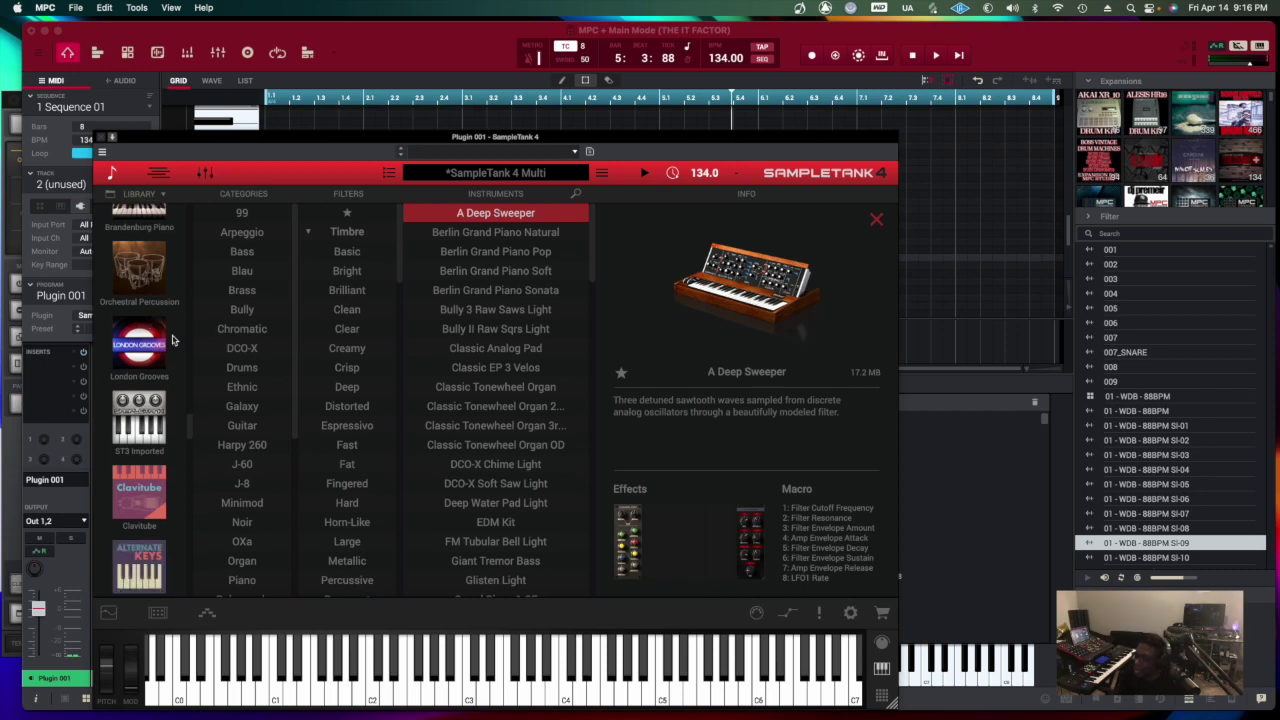
{"action": "scroll", "coordinate": [173, 353], "scroll_direction": "down", "scroll_amount": 3}
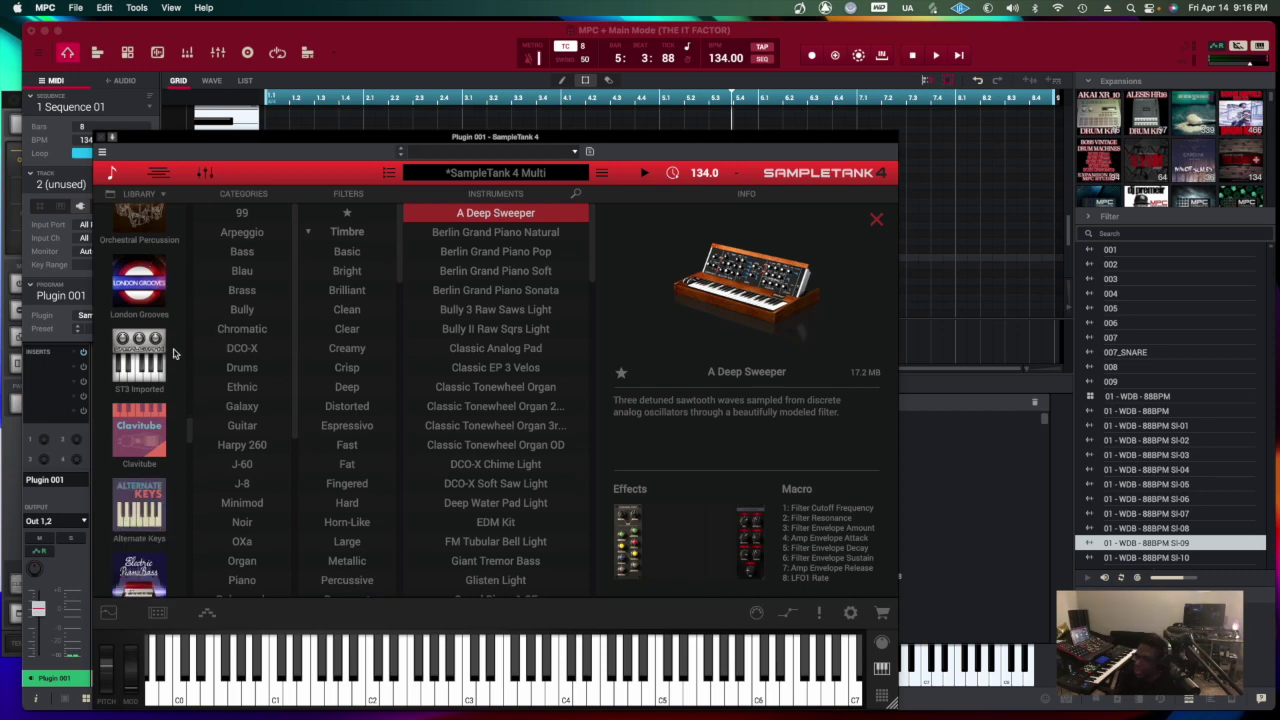
{"action": "scroll", "coordinate": [173, 353], "scroll_direction": "down", "scroll_amount": 1}
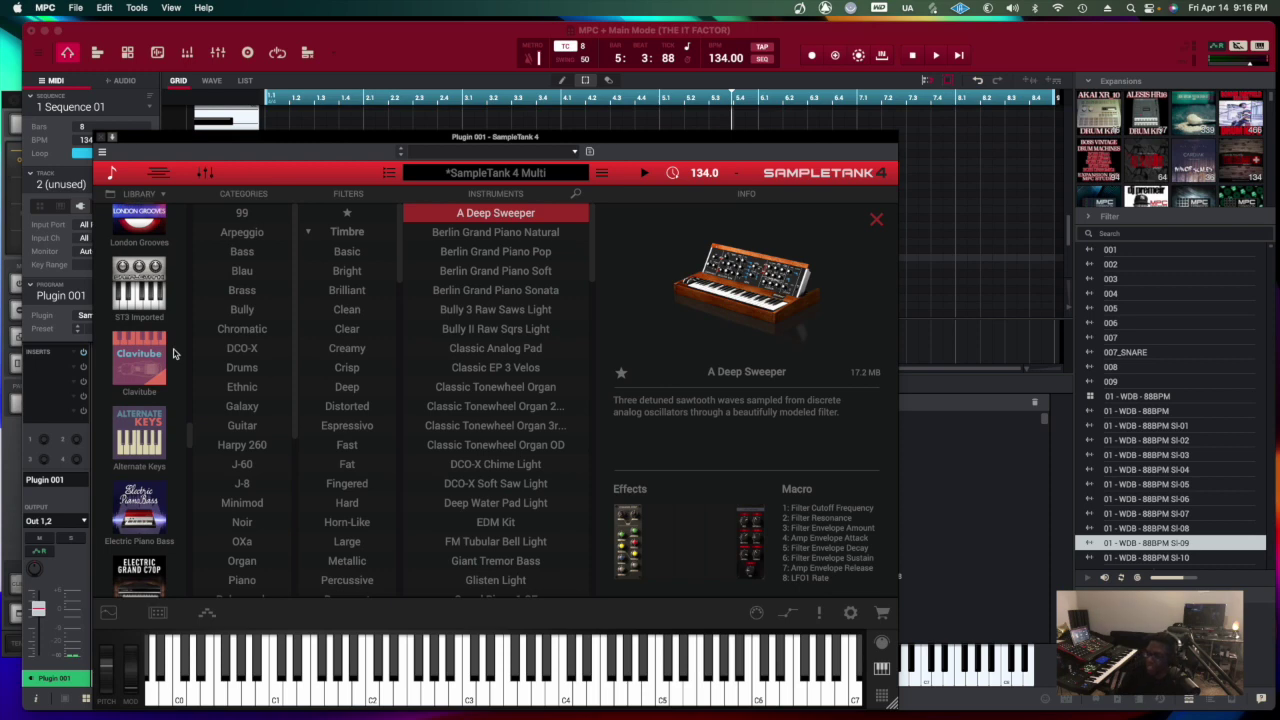
{"action": "scroll", "coordinate": [160, 300], "scroll_direction": "up", "scroll_amount": 6}
- Filter the instruments to the SampleTank 4 MAX and Syntronik Free libraries and the Blau category
{"action": "left_click", "coordinate": [143, 247]}
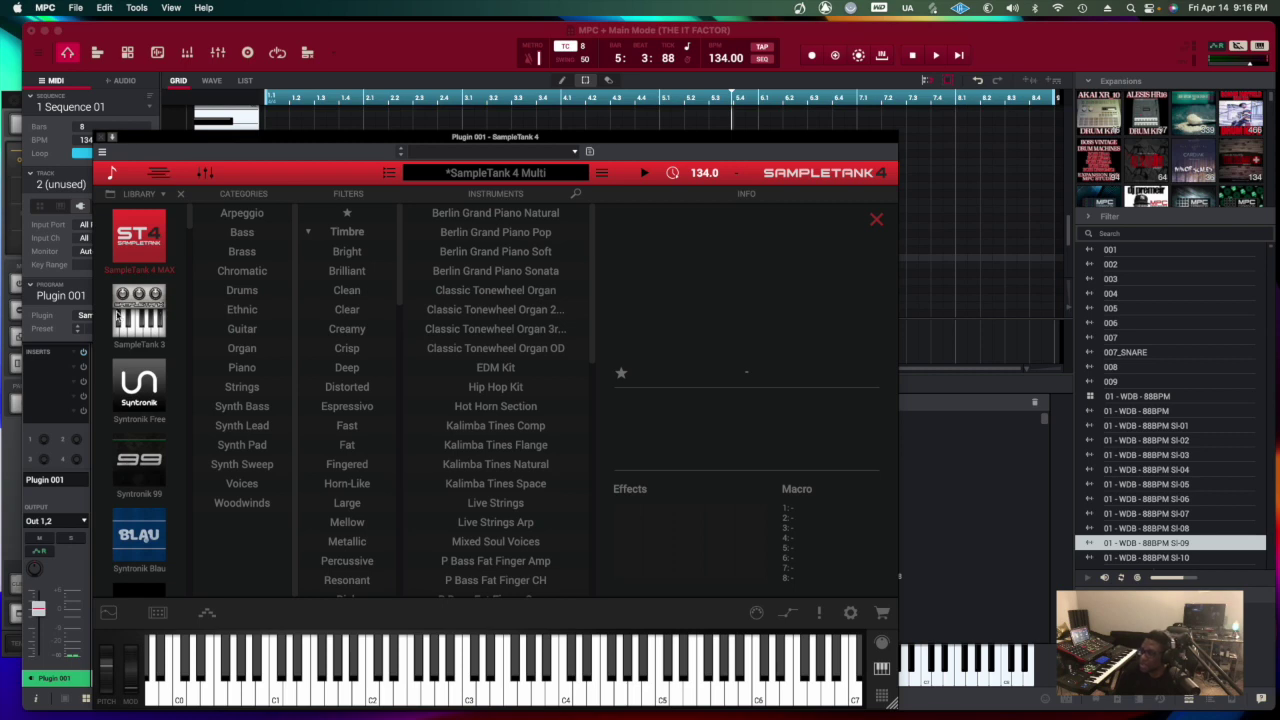
{"action": "left_click", "coordinate": [136, 368]}
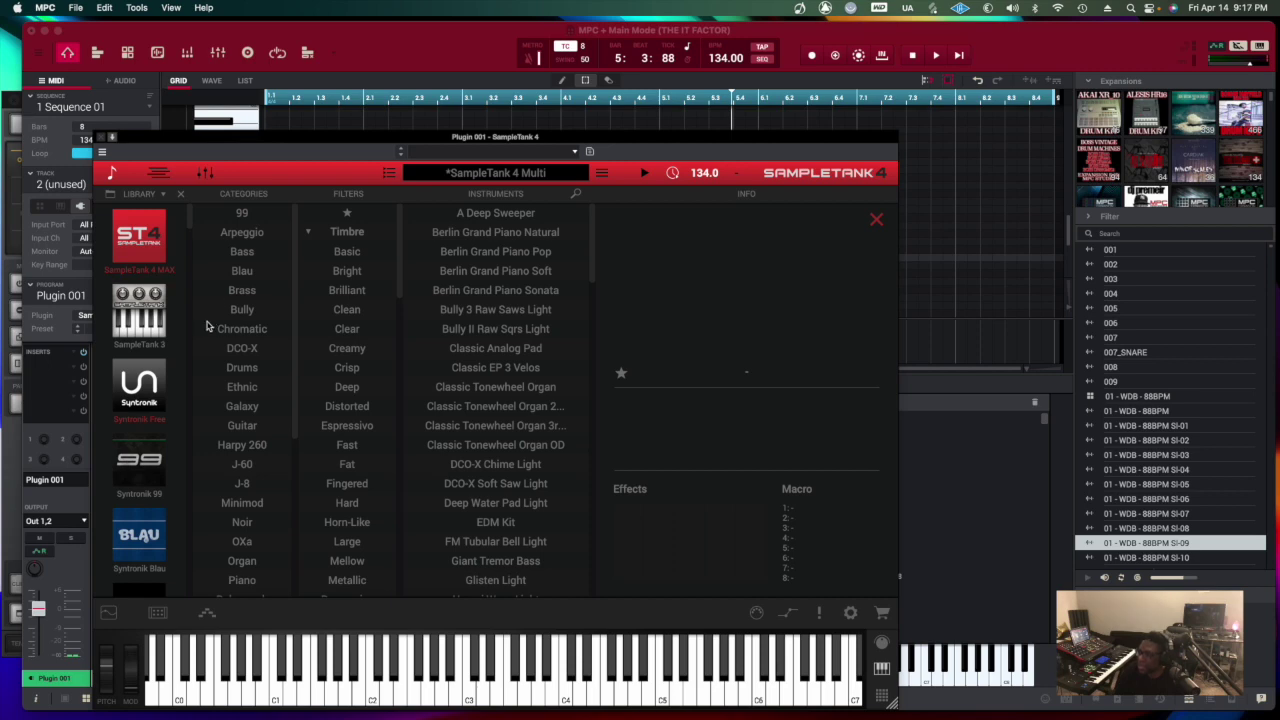
{"action": "left_click", "coordinate": [247, 272]}
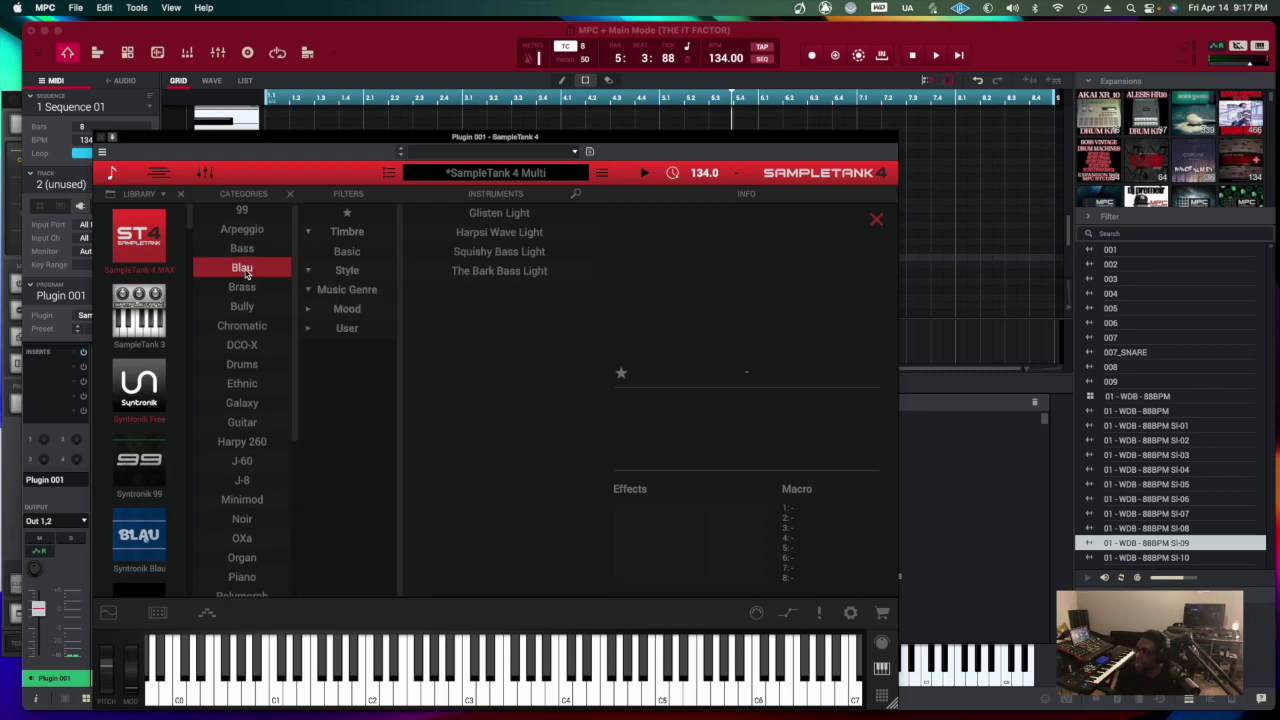
- Audition Glisten Light and Harpsi Wave Light, and settle on Deep Water Pad Light from the added Galaxy category
{"action": "left_click", "coordinate": [493, 216]}
{"action": "double_click", "coordinate": [492, 218]}
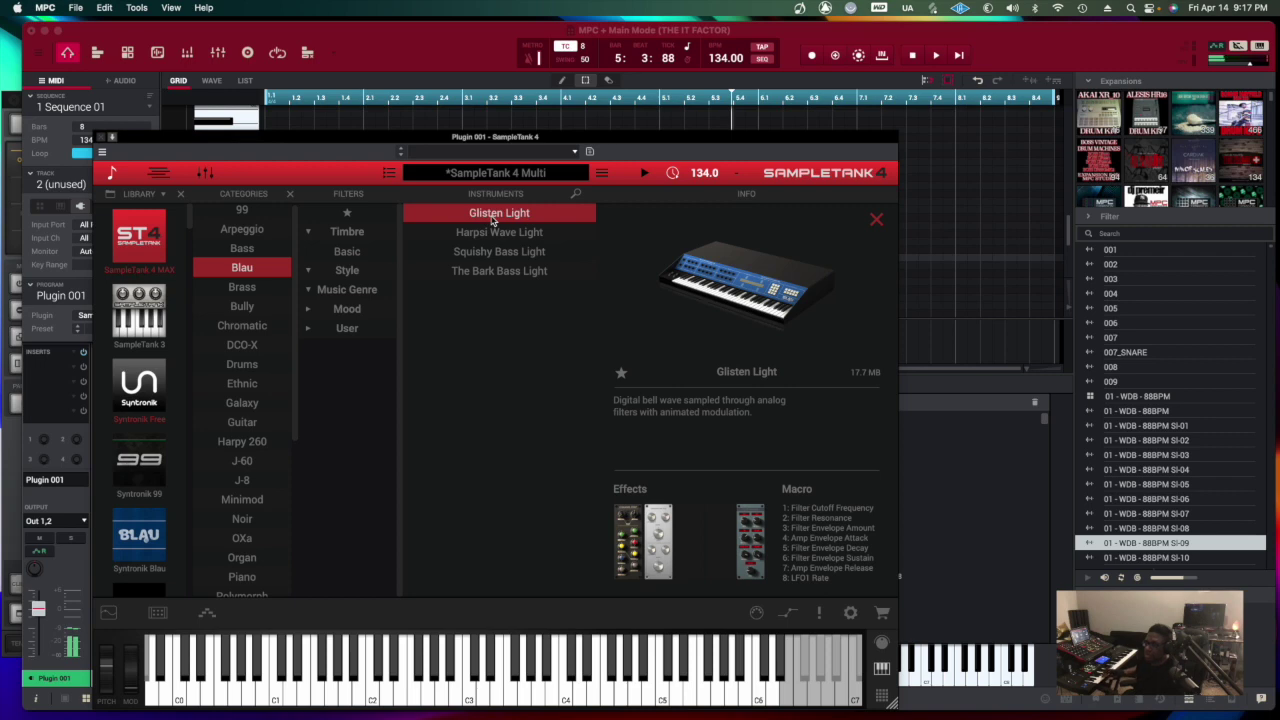
{"action": "left_click", "coordinate": [492, 231]}
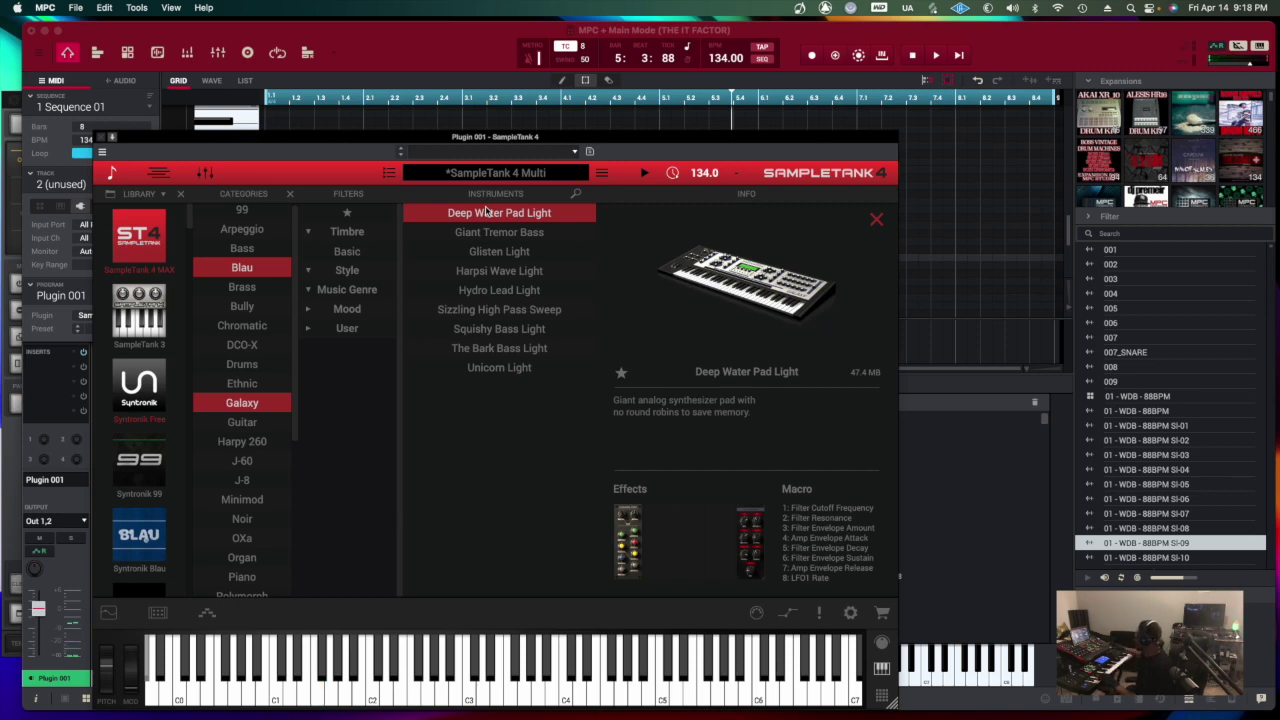
- Start playback of the sequence and set its tempo to 138.00 BPM
{"action": "key", "text": "space"}
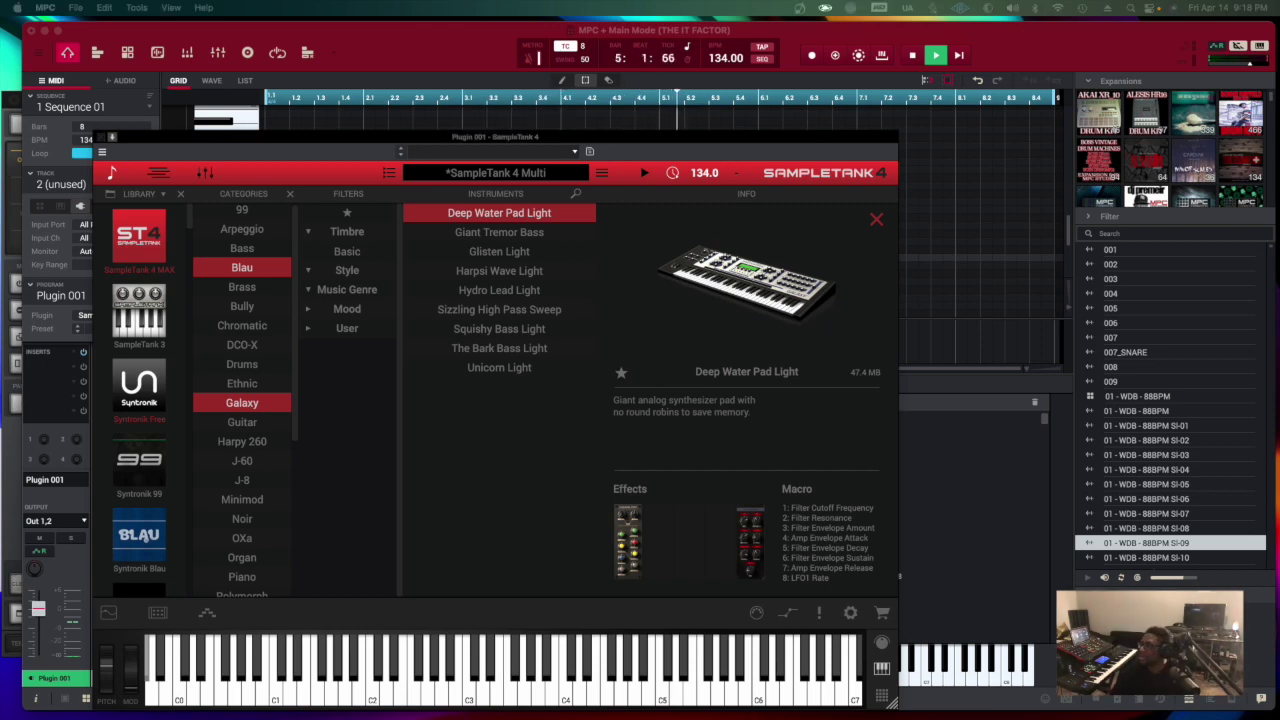
{"action": "left_click_drag", "start_coordinate": [747, 62], "coordinate": [747, 57]}
{"action": "double_click", "coordinate": [727, 60]}
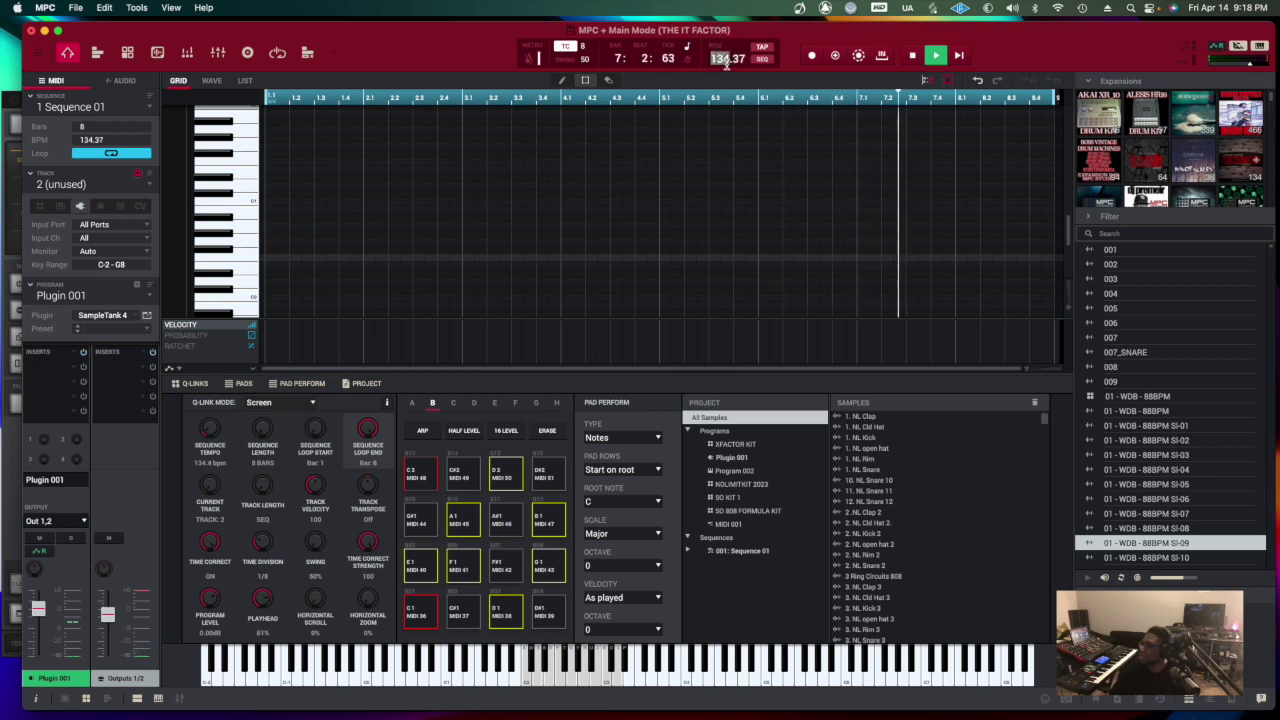
{"action": "type", "text": "138"}
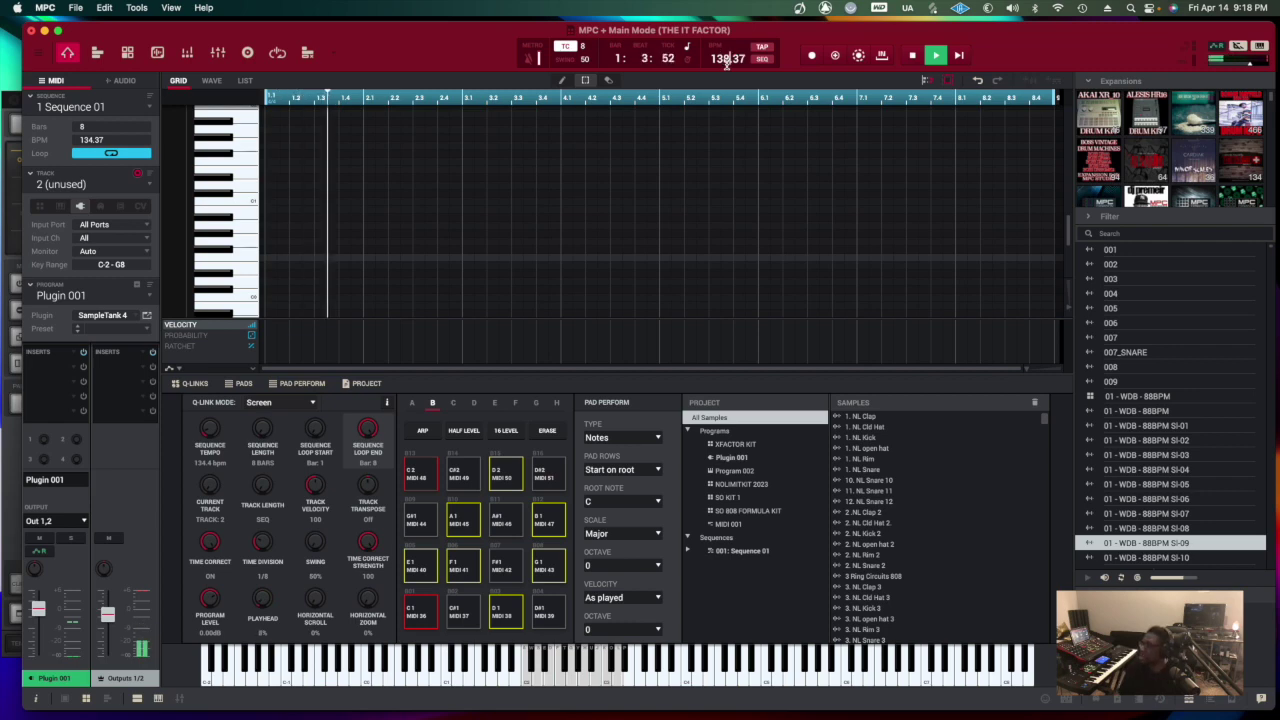
{"action": "key", "text": "Return"}
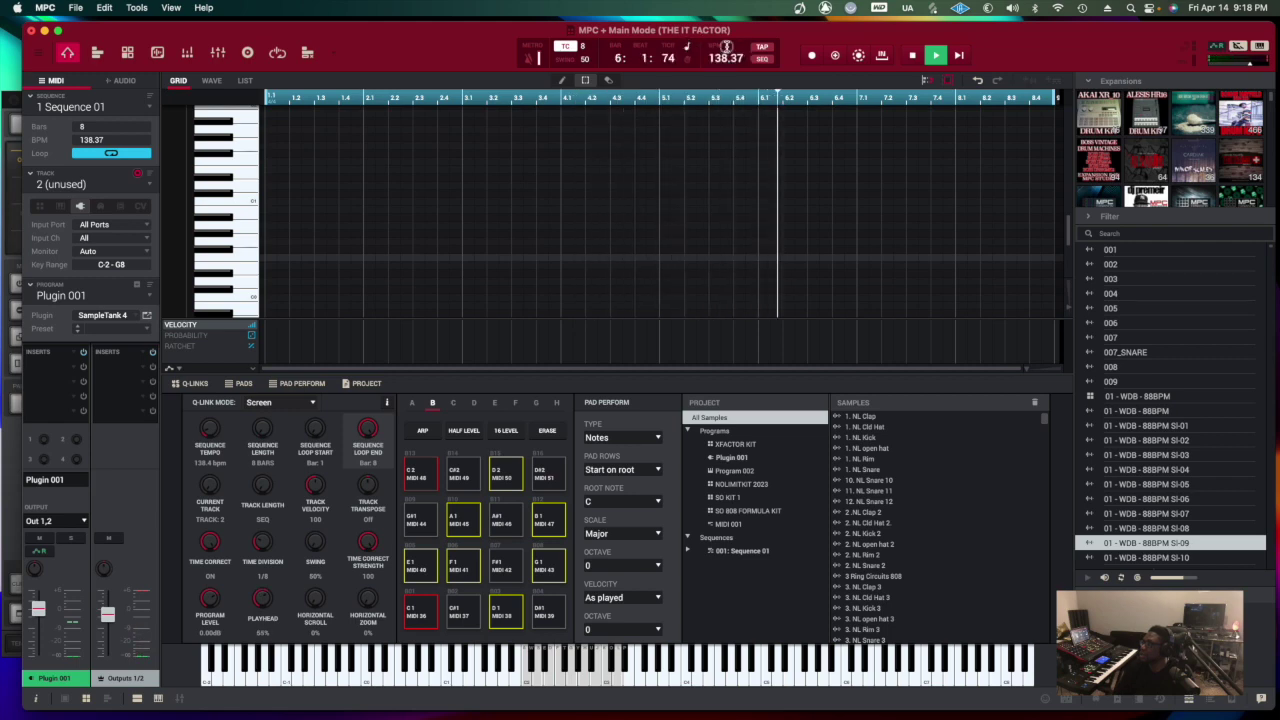
{"action": "left_click", "coordinate": [730, 57]}
{"action": "type", "text": "138"}
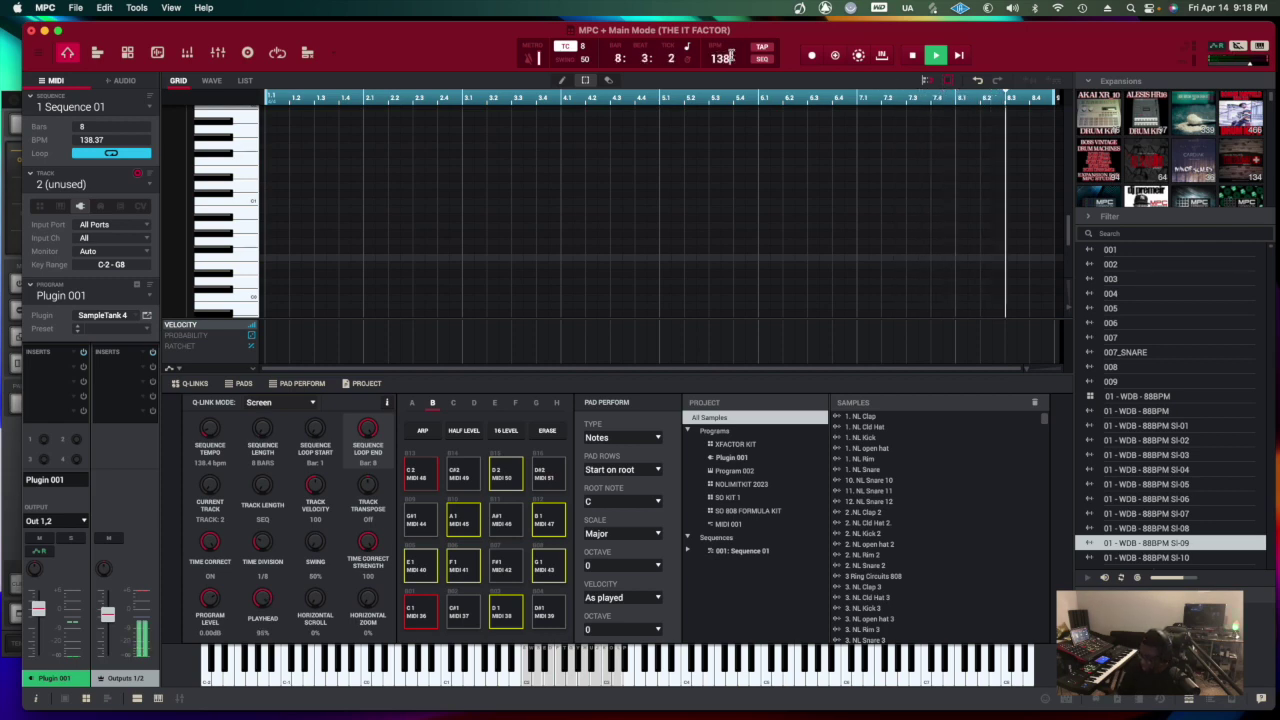
{"action": "type", "text": ".00"}
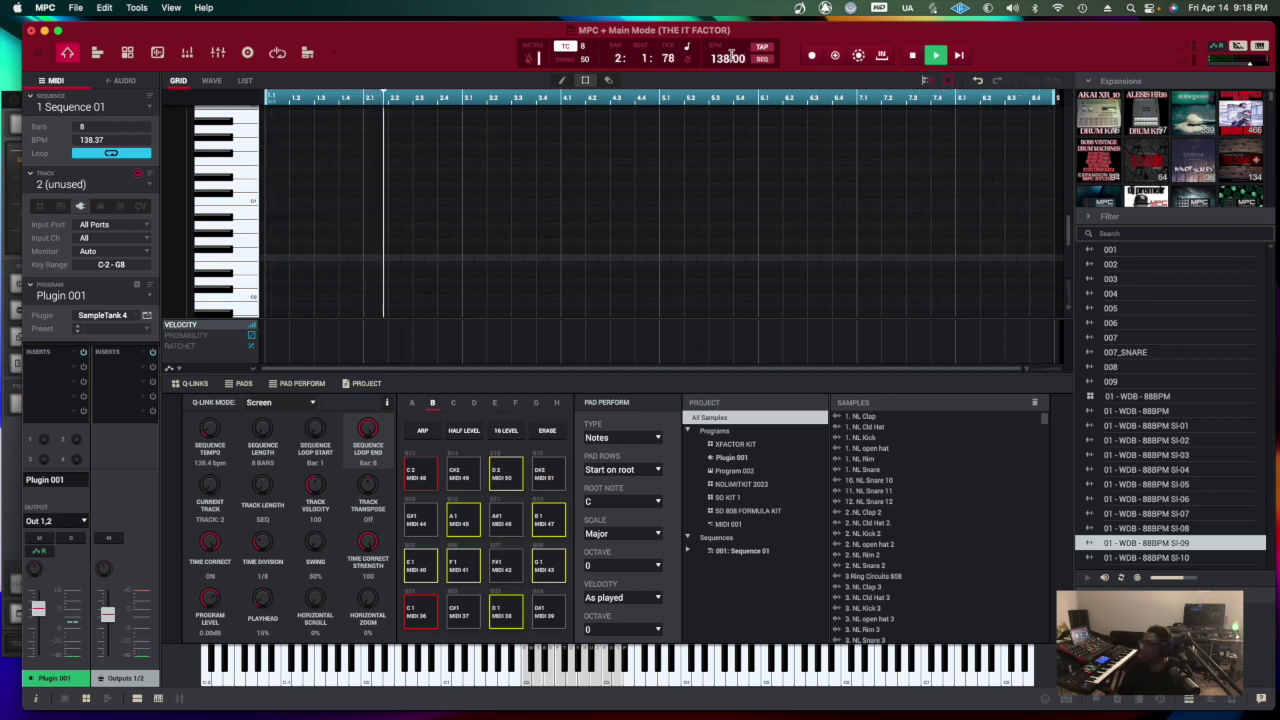
{"action": "key", "text": "Return"}
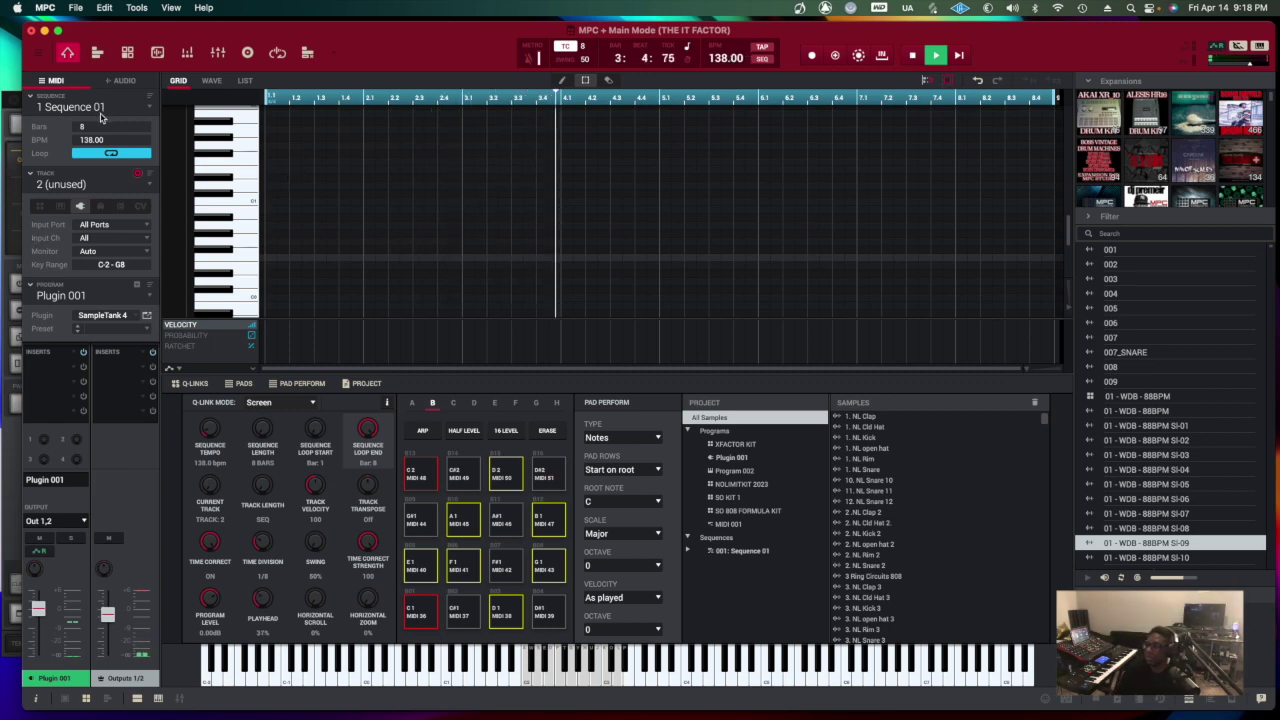
{"action": "mouse_move", "coordinate": [142, 36]}
{"action": "left_mouse_down"}
{"action": "mouse_move", "coordinate": [162, 29]}
{"action": "mouse_move", "coordinate": [143, 32]}
{"action": "left_mouse_up"}
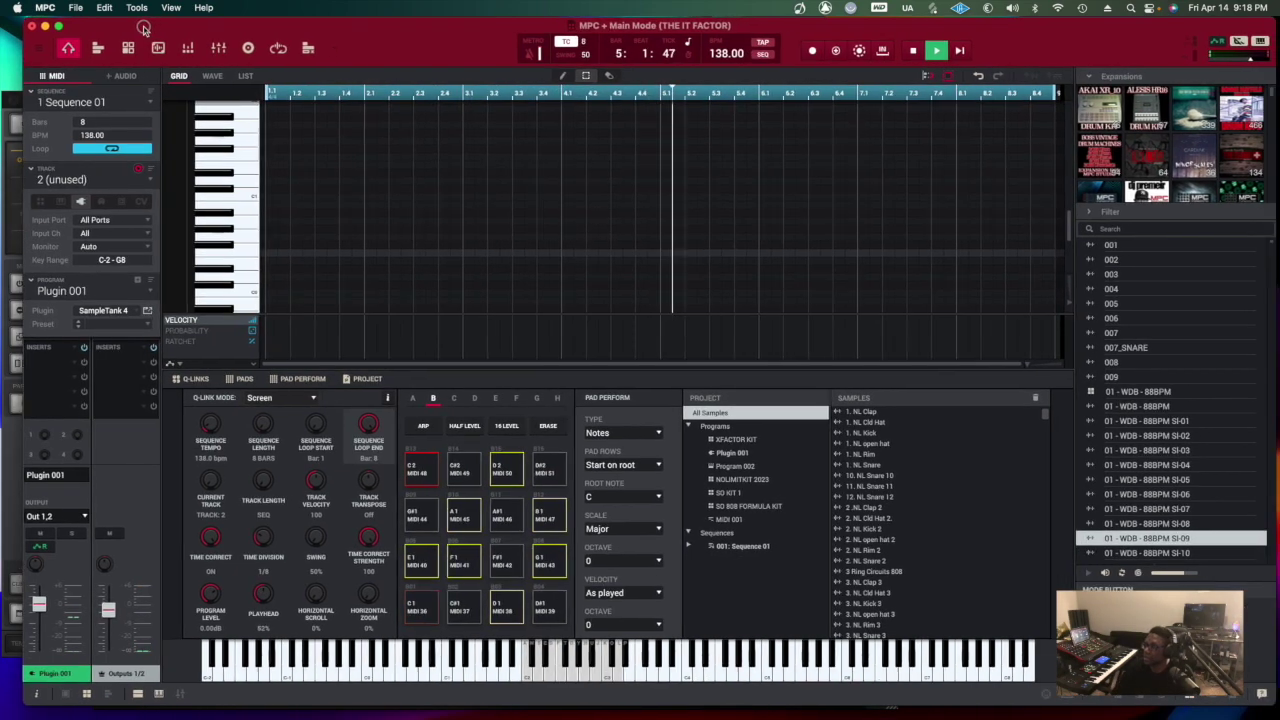
- Lower the Plugin 001 program level to about -11.14 dB and show the effects rack of its Deep Water Pad Light instrument
{"action": "left_click_drag", "start_coordinate": [159, 31], "coordinate": [190, 31]}
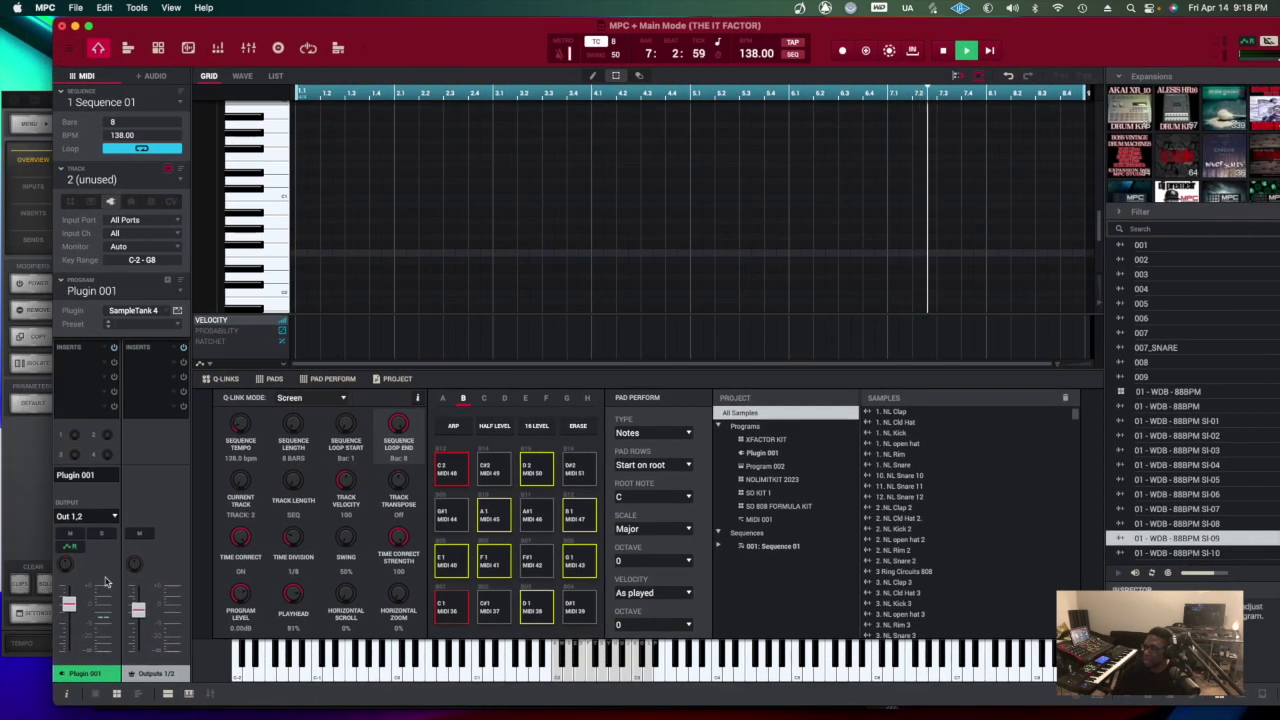
{"action": "left_click_drag", "start_coordinate": [72, 616], "coordinate": [70, 633]}
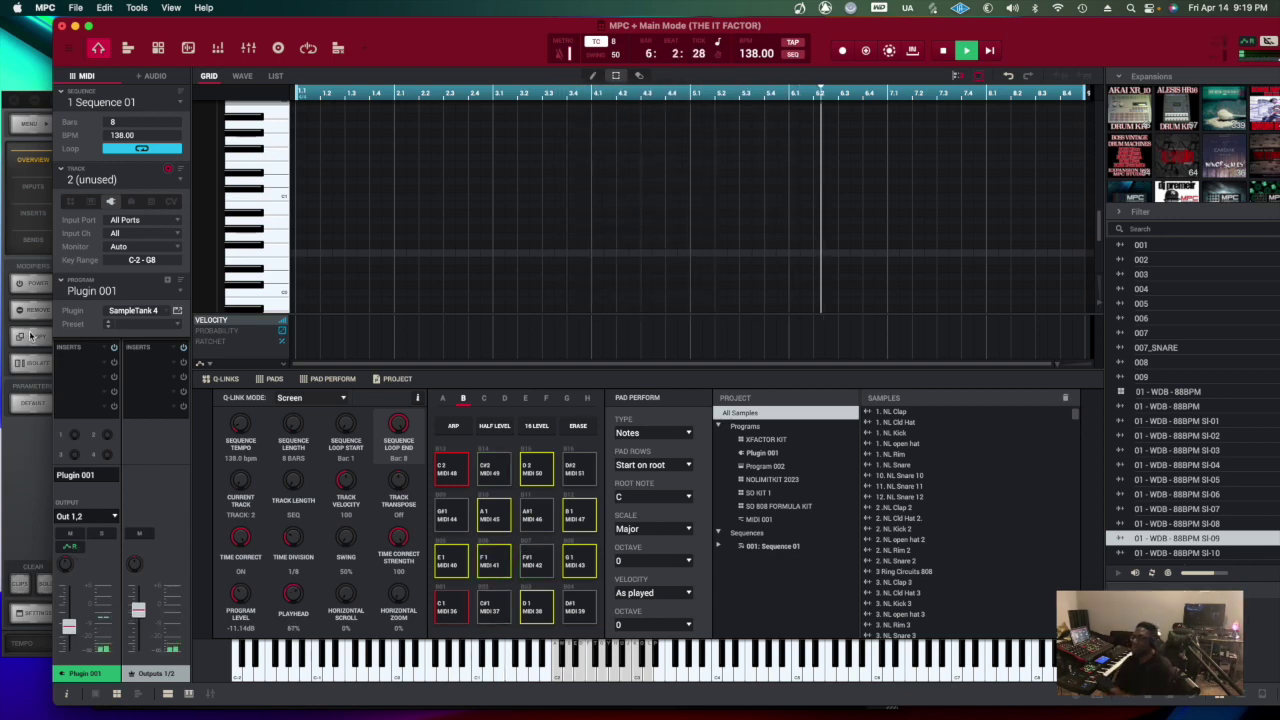
{"action": "left_click_drag", "start_coordinate": [165, 29], "coordinate": [315, 32]}
{"action": "left_click_drag", "start_coordinate": [148, 137], "coordinate": [142, 87]}
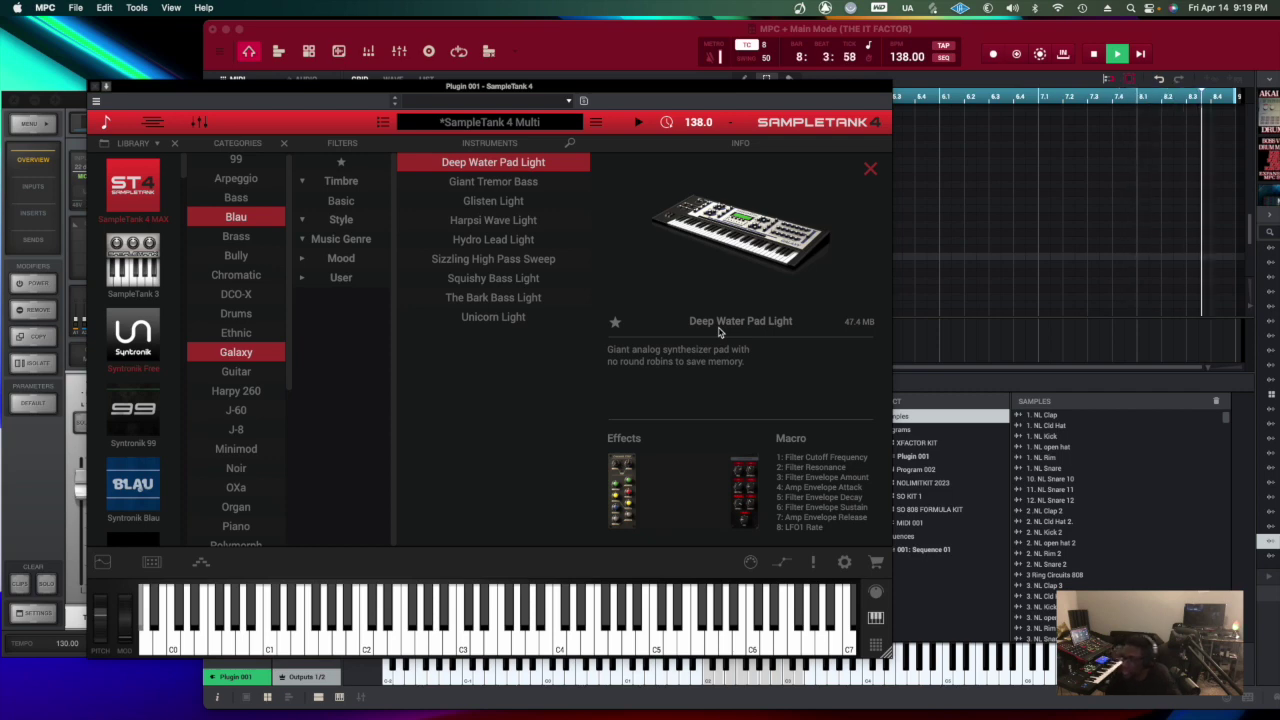
{"action": "left_click", "coordinate": [159, 566]}
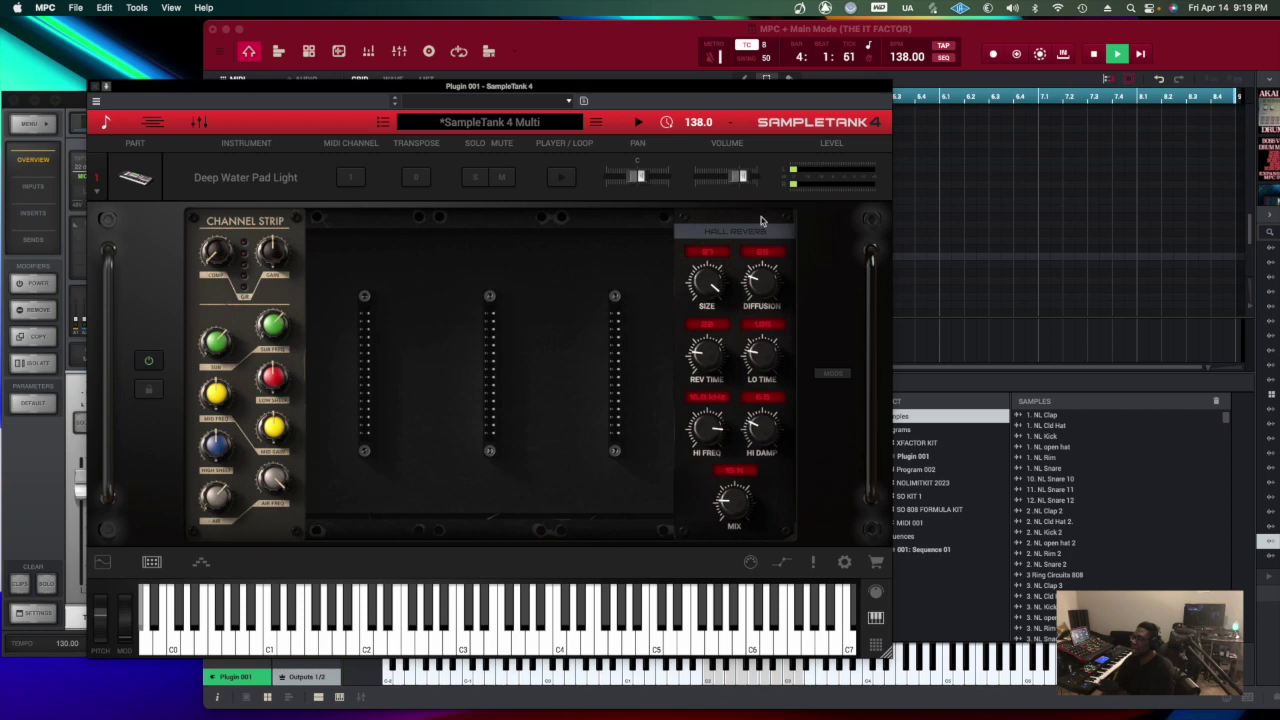
- Try the sequence tempo at 145 BPM, and settle on 150 BPM
{"action": "left_click", "coordinate": [570, 64]}
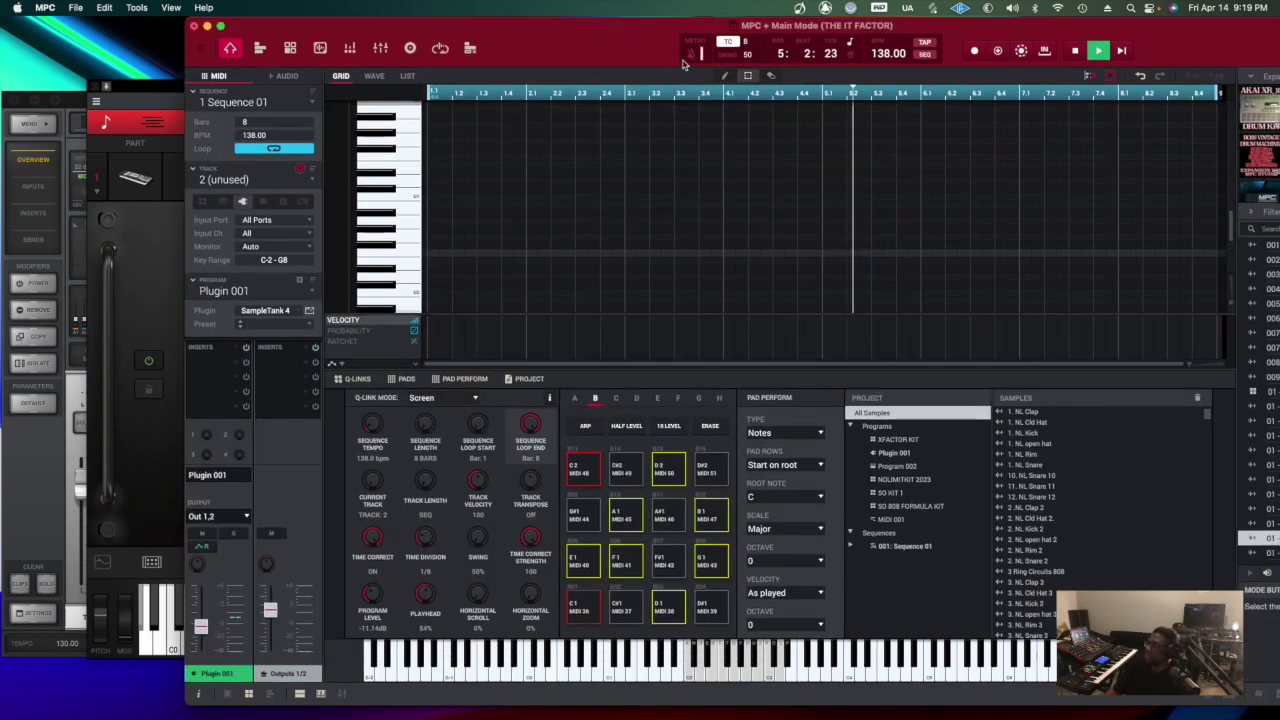
{"action": "double_click", "coordinate": [882, 55]}
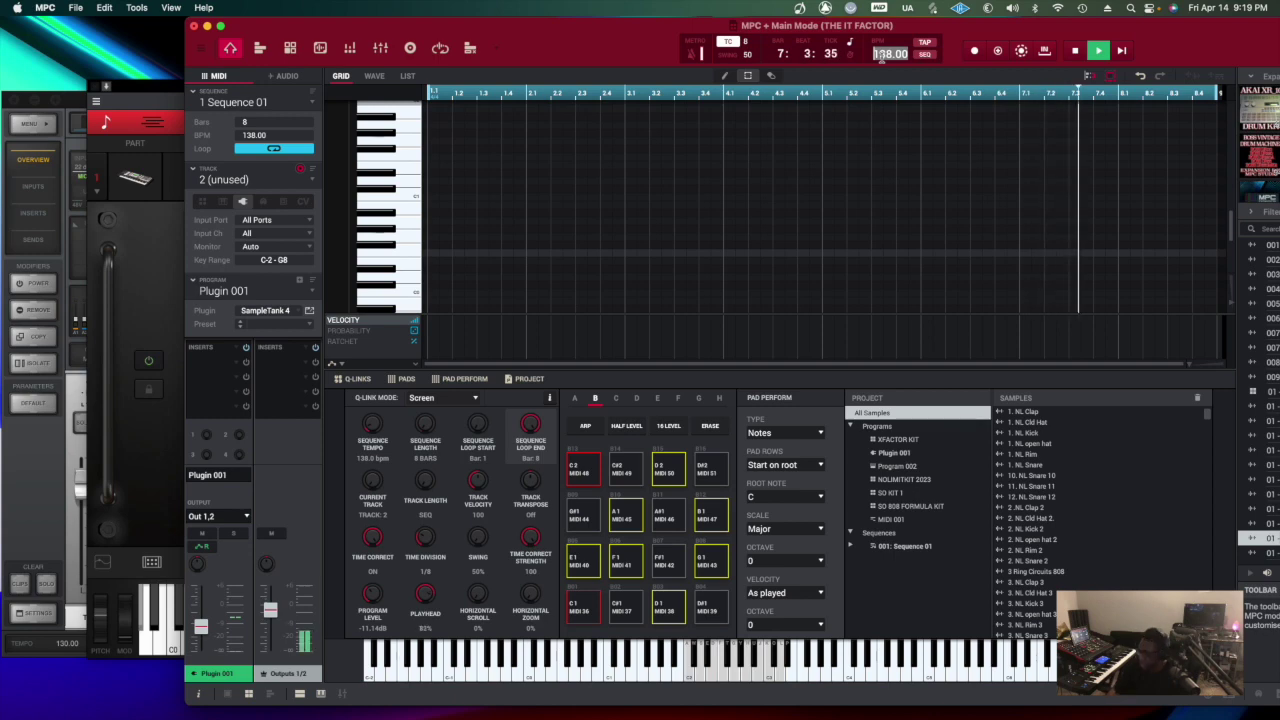
{"action": "type", "text": "145"}
{"action": "key", "text": "Return"}
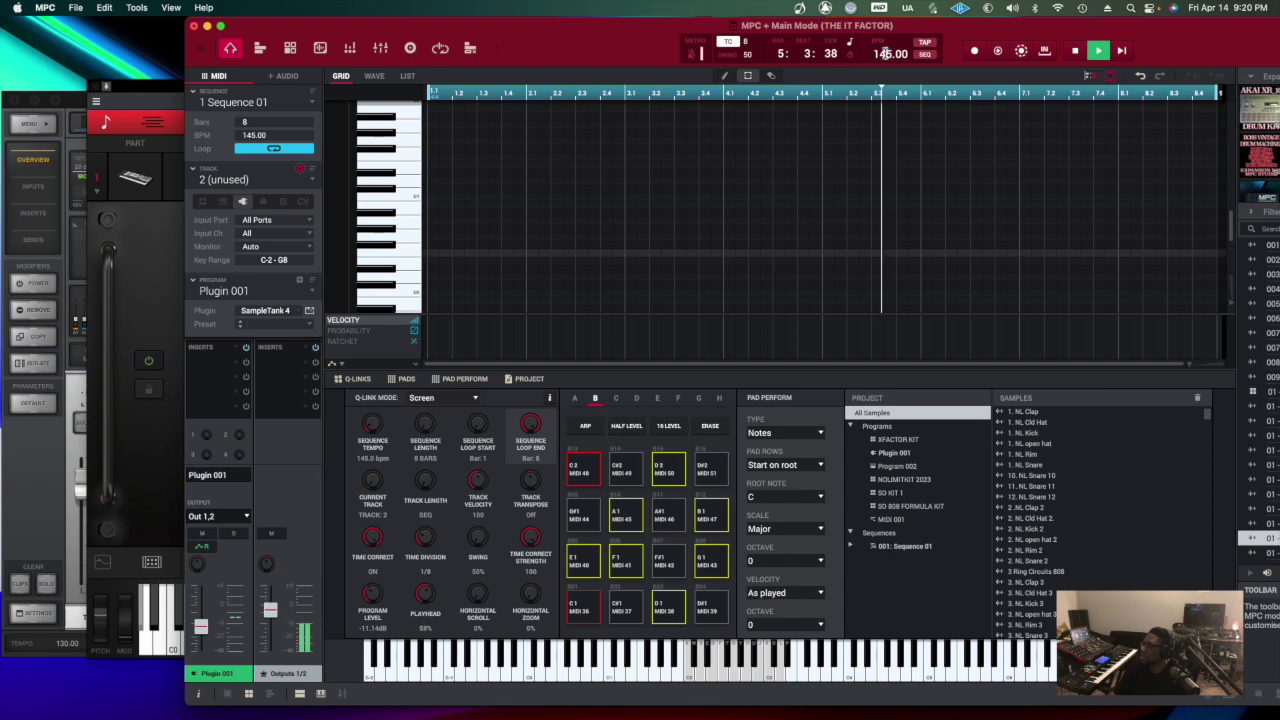
{"action": "type", "text": "150"}
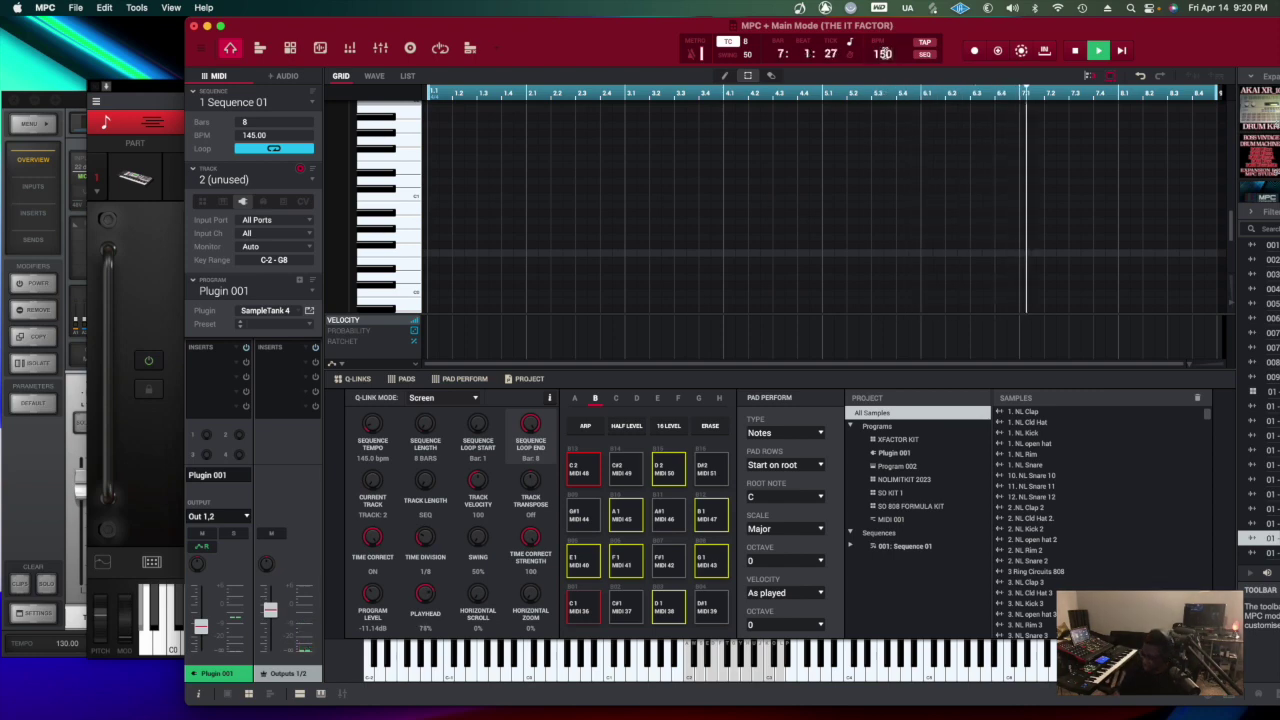
{"action": "key", "text": "Return"}
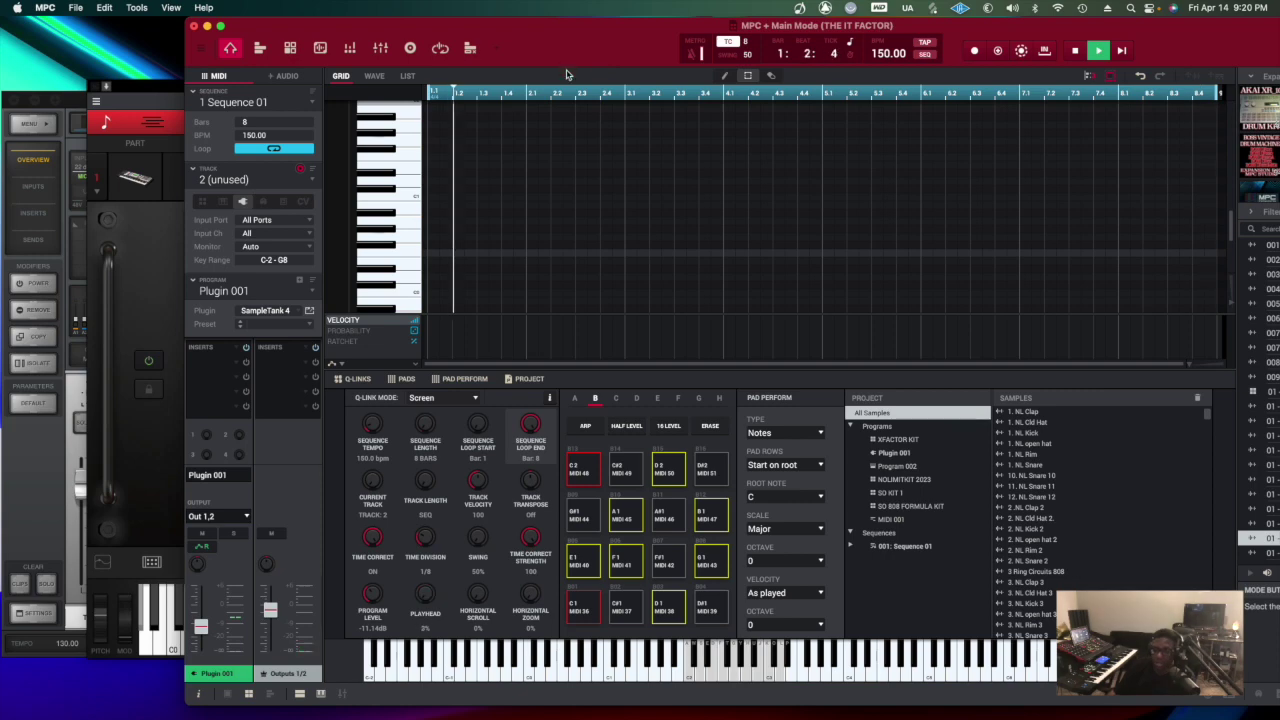
- Show the synthesis settings of Deep Water Pad Light and lower its part volume to about -6.80 dB
{"action": "left_click_drag", "start_coordinate": [597, 36], "coordinate": [530, 40]}
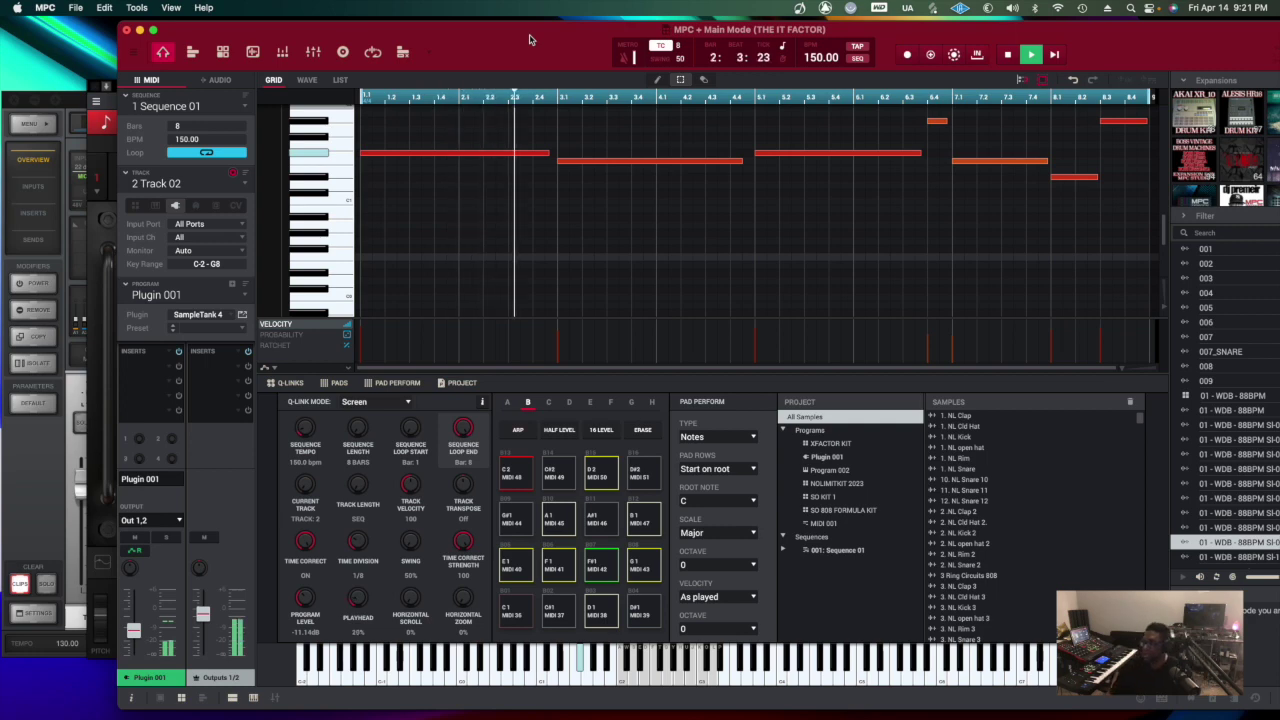
{"action": "left_click", "coordinate": [107, 150]}
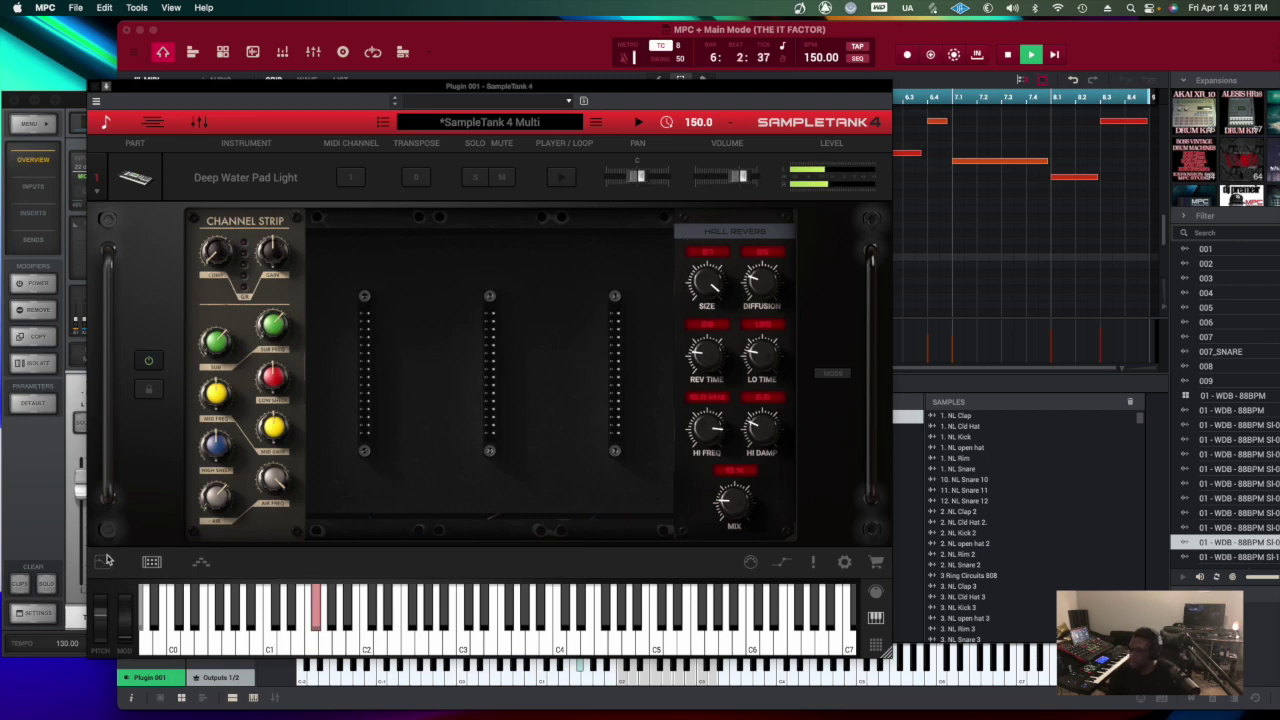
{"action": "left_click", "coordinate": [104, 561]}
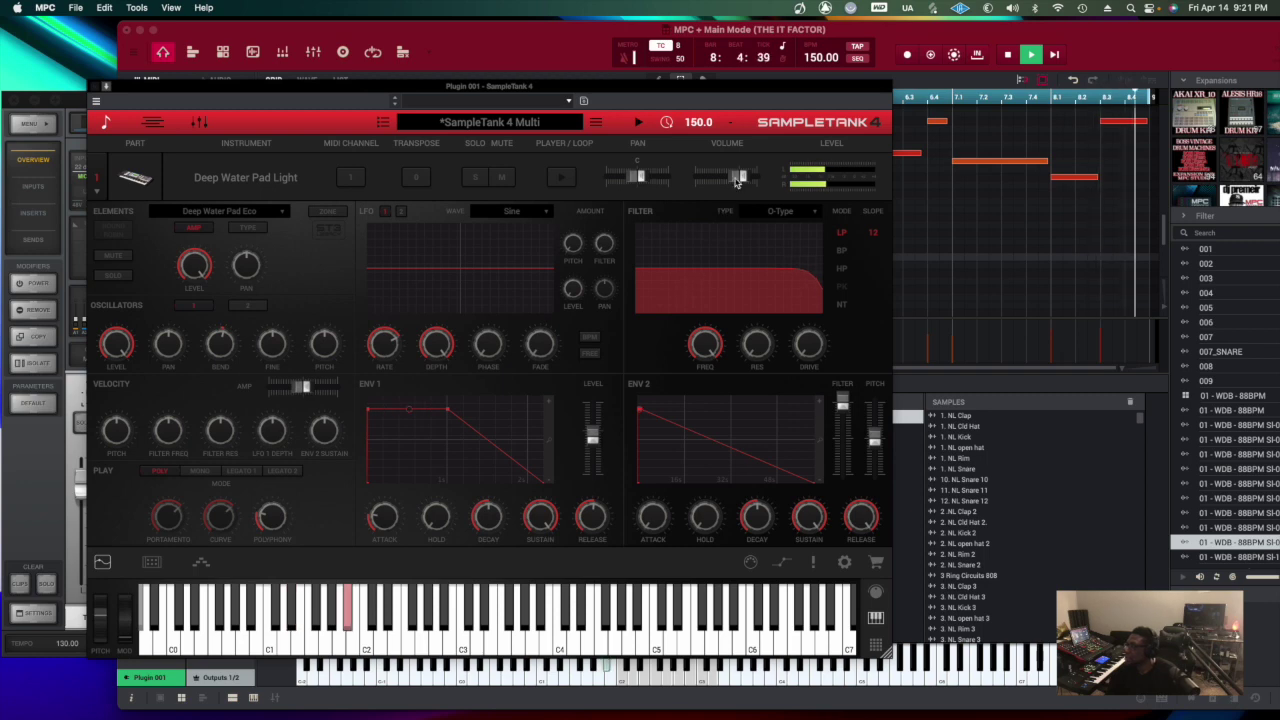
{"action": "left_click_drag", "start_coordinate": [735, 180], "coordinate": [724, 180]}
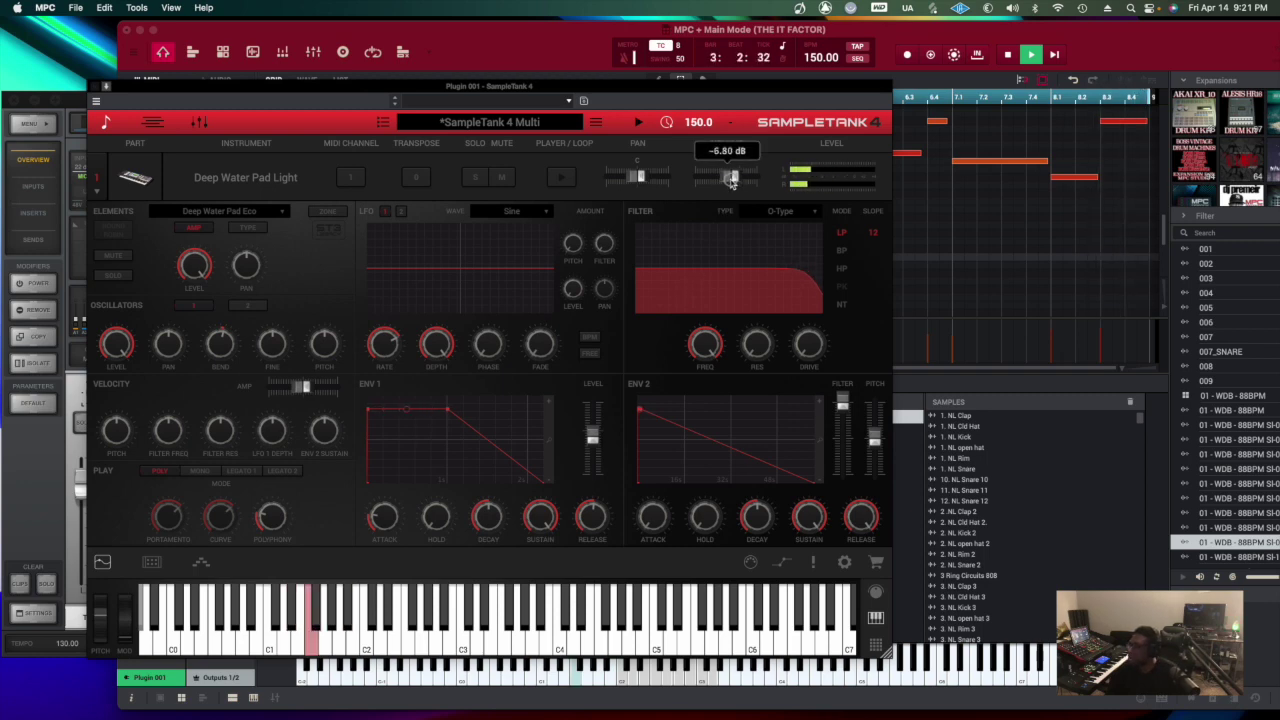
{"action": "left_click", "coordinate": [411, 37]}
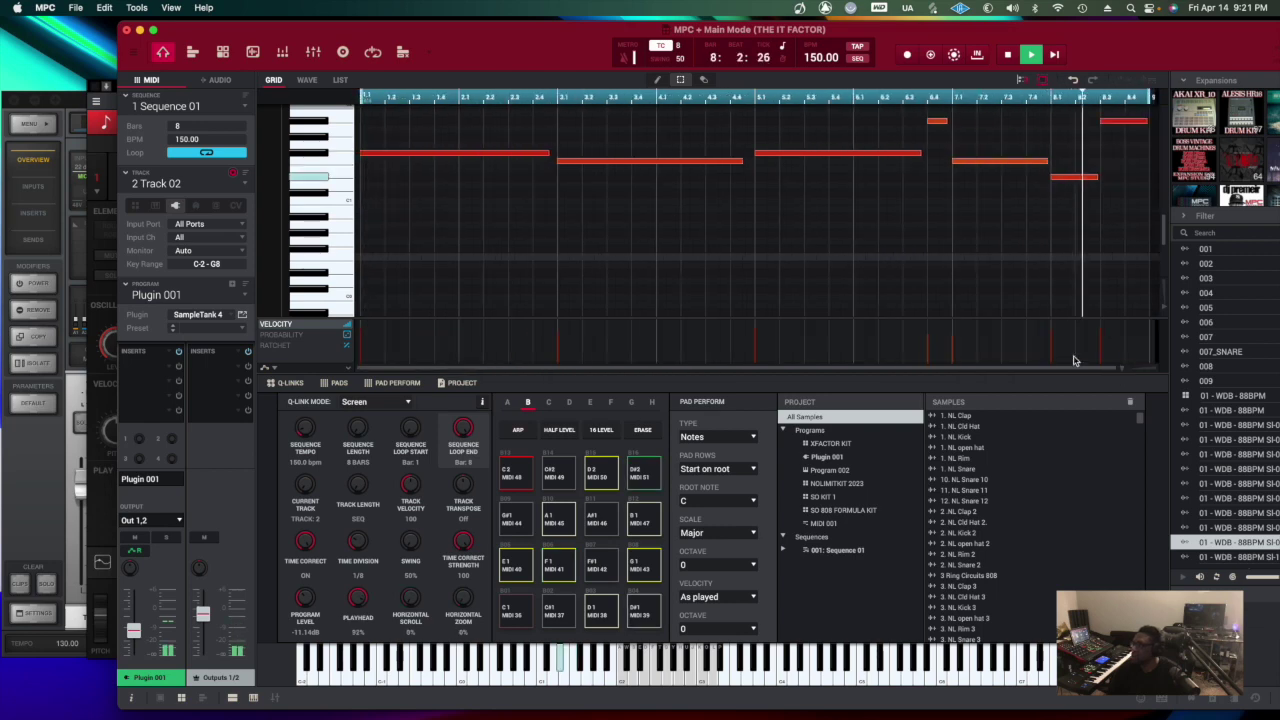
- Bring the main MPC window forward and open Track 02's name for editing
{"action": "left_click_drag", "start_coordinate": [277, 33], "coordinate": [274, 36]}
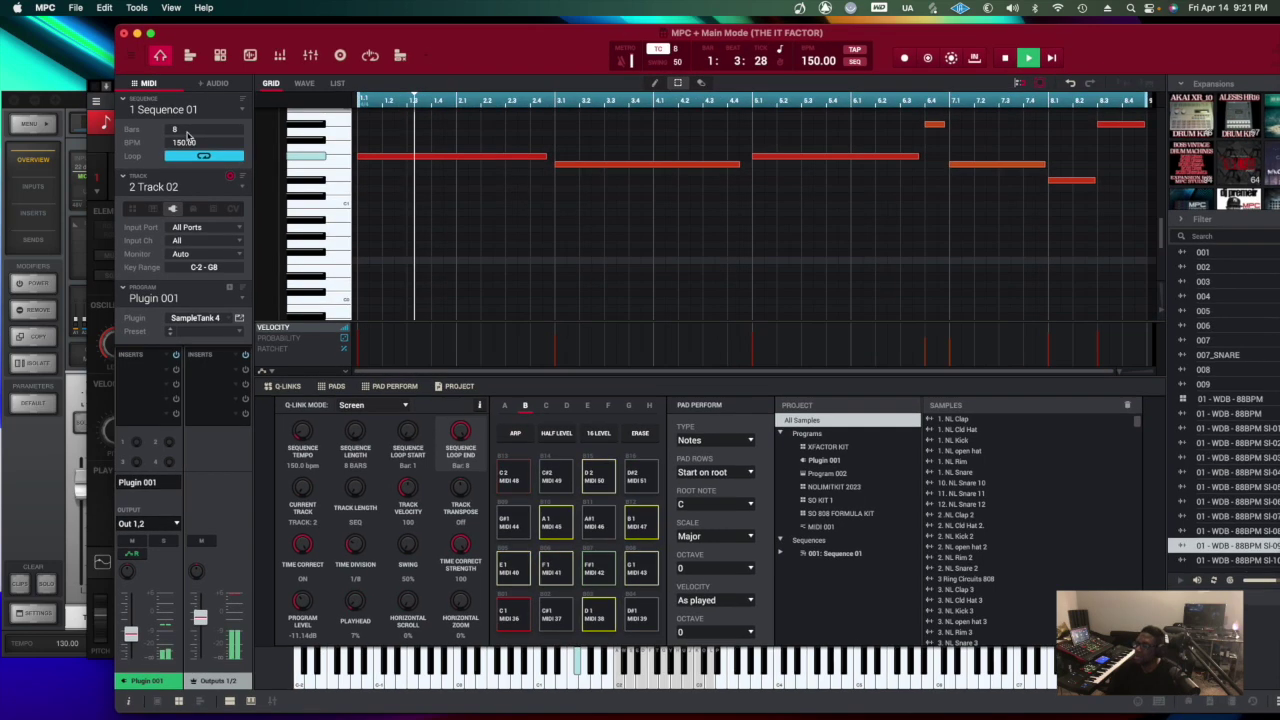
{"action": "left_click_drag", "start_coordinate": [197, 34], "coordinate": [277, 45]}
{"action": "left_click", "coordinate": [152, 91]}
{"action": "left_click_drag", "start_coordinate": [152, 91], "coordinate": [152, 93]}
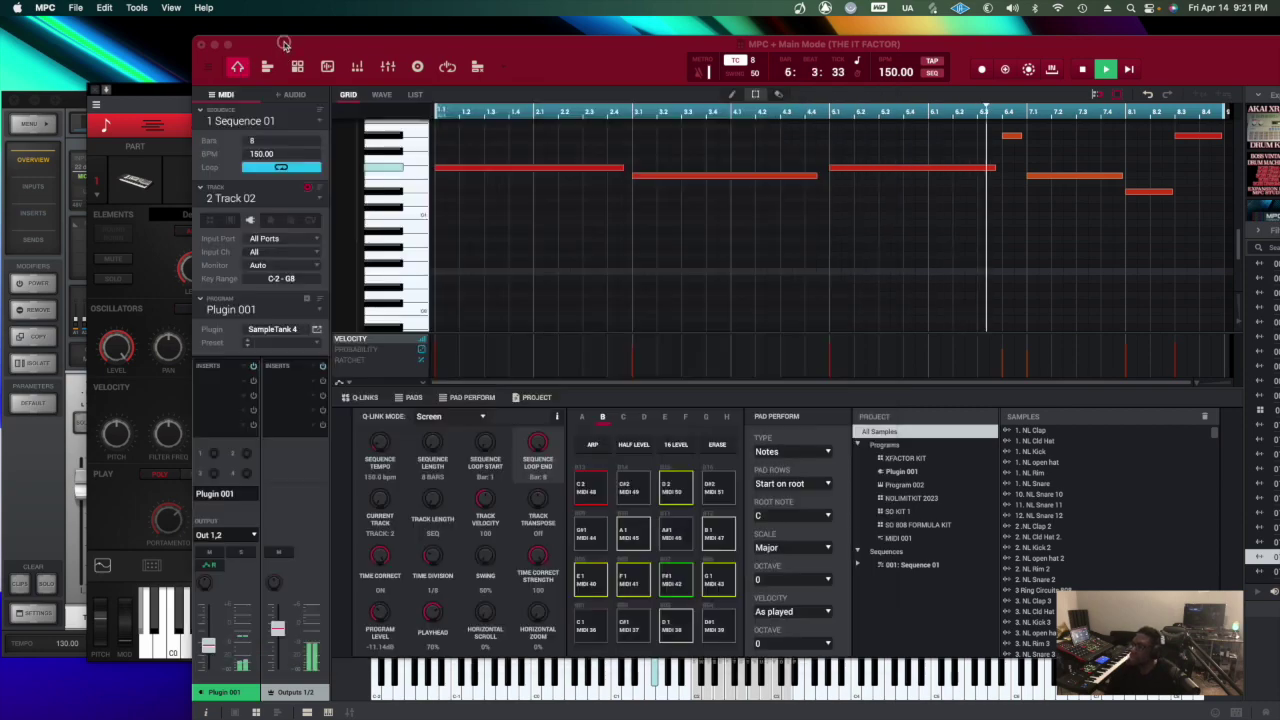
{"action": "left_click", "coordinate": [250, 67]}
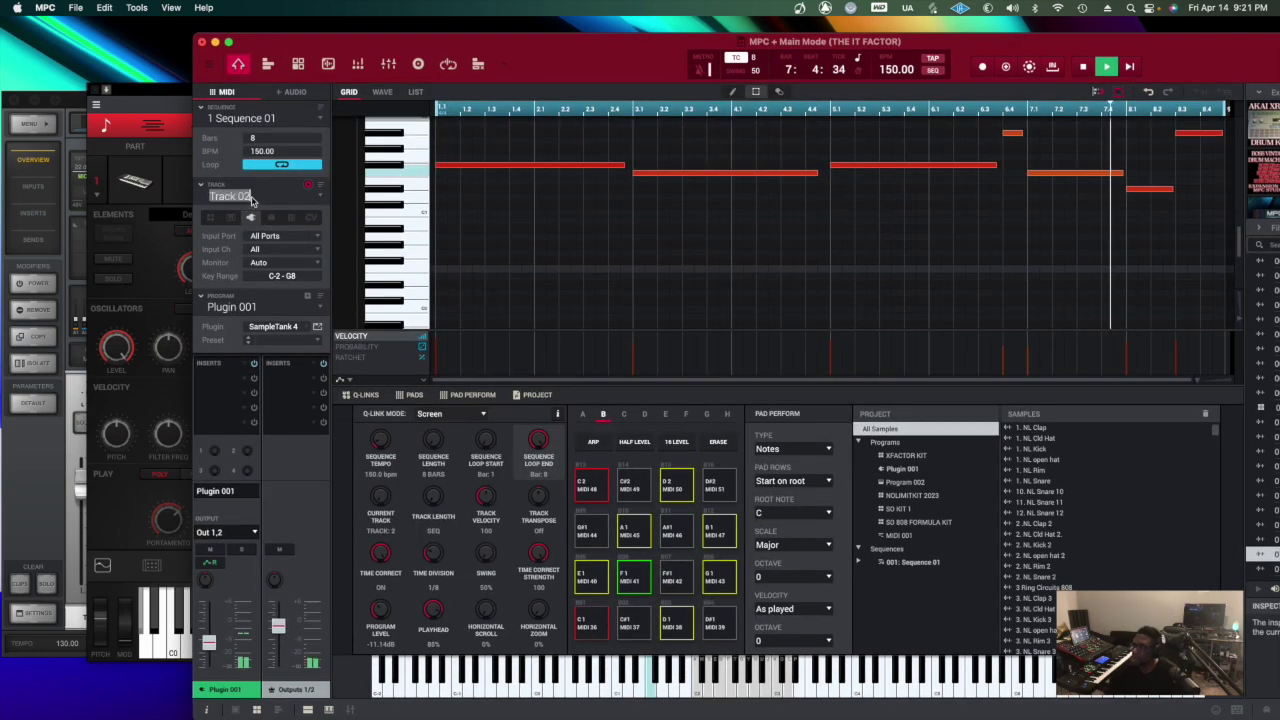
{"action": "double_click", "coordinate": [253, 196]}
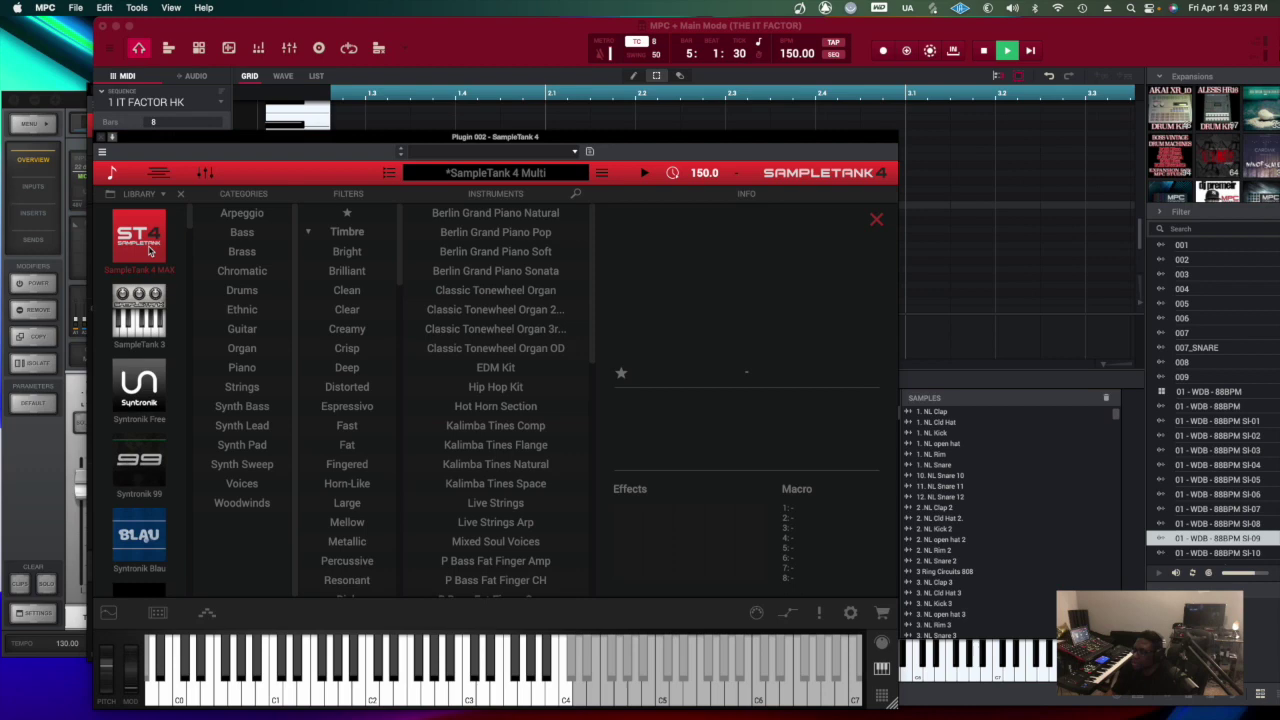
- Load Berlin Grand Piano Natural from the Piano category into Plugin 002 and play the sequence with it
{"action": "left_click", "coordinate": [244, 368]}
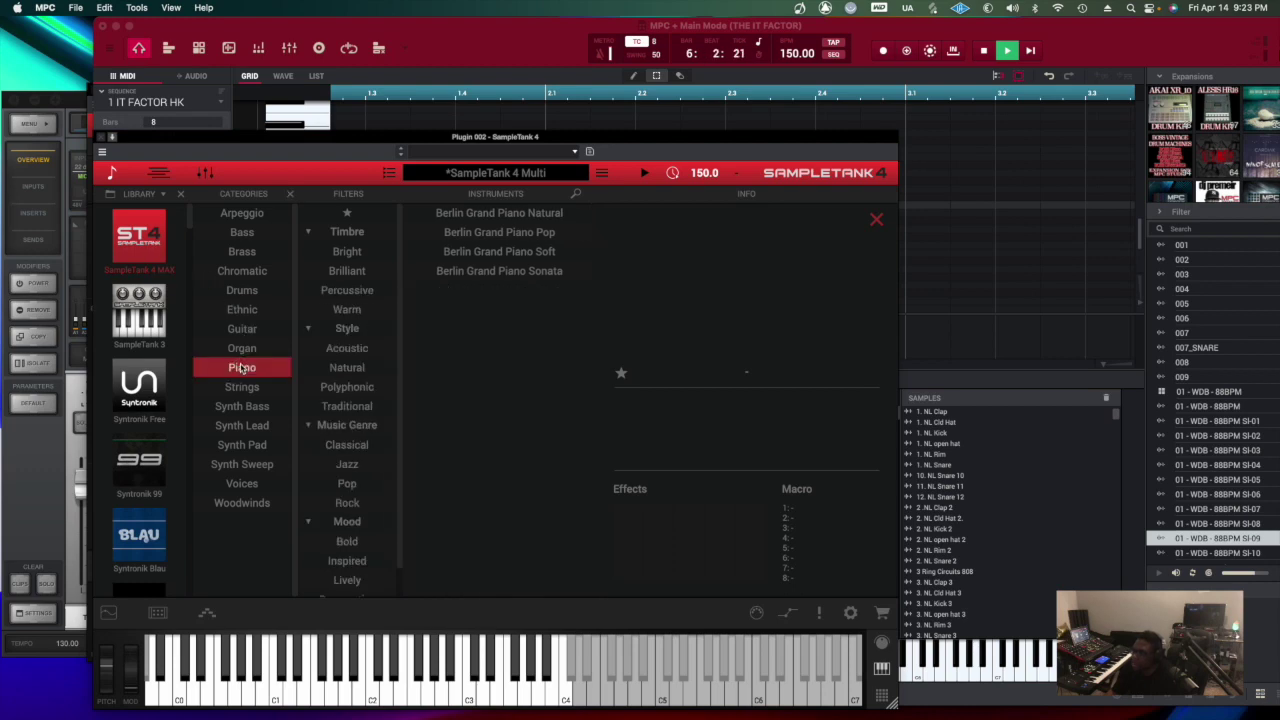
{"action": "double_click", "coordinate": [470, 216]}
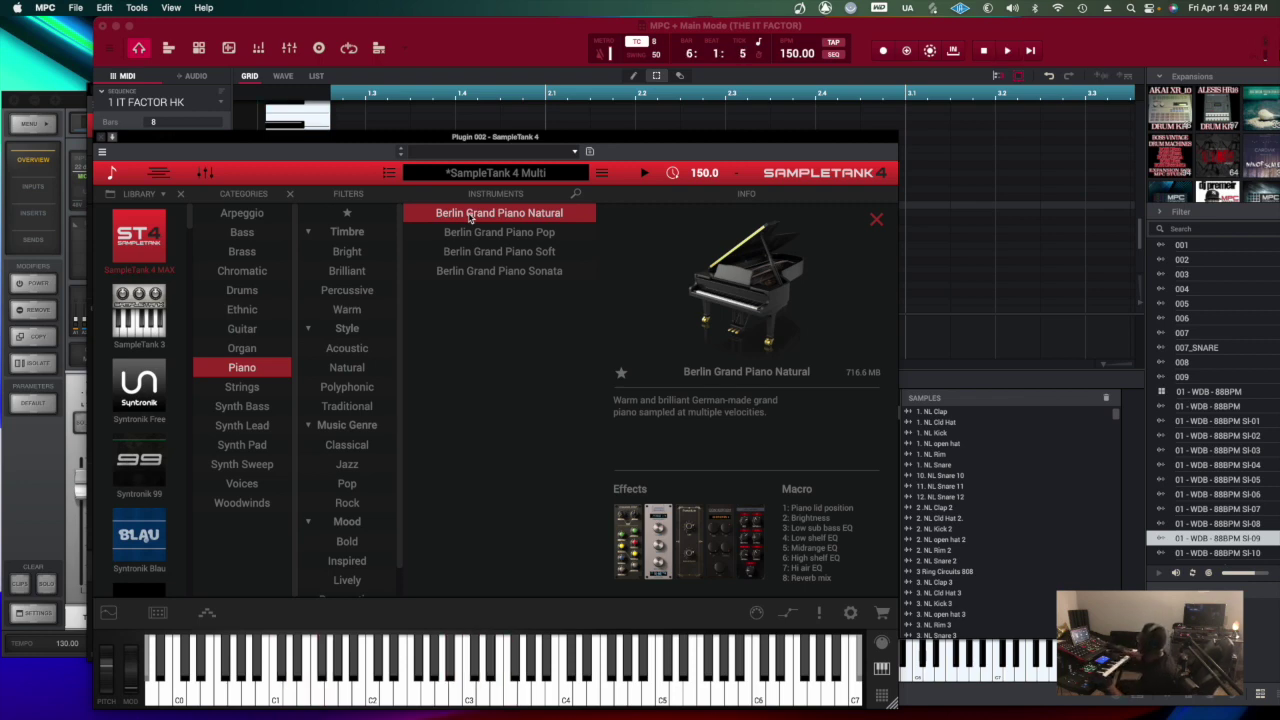
{"action": "key", "text": "space"}
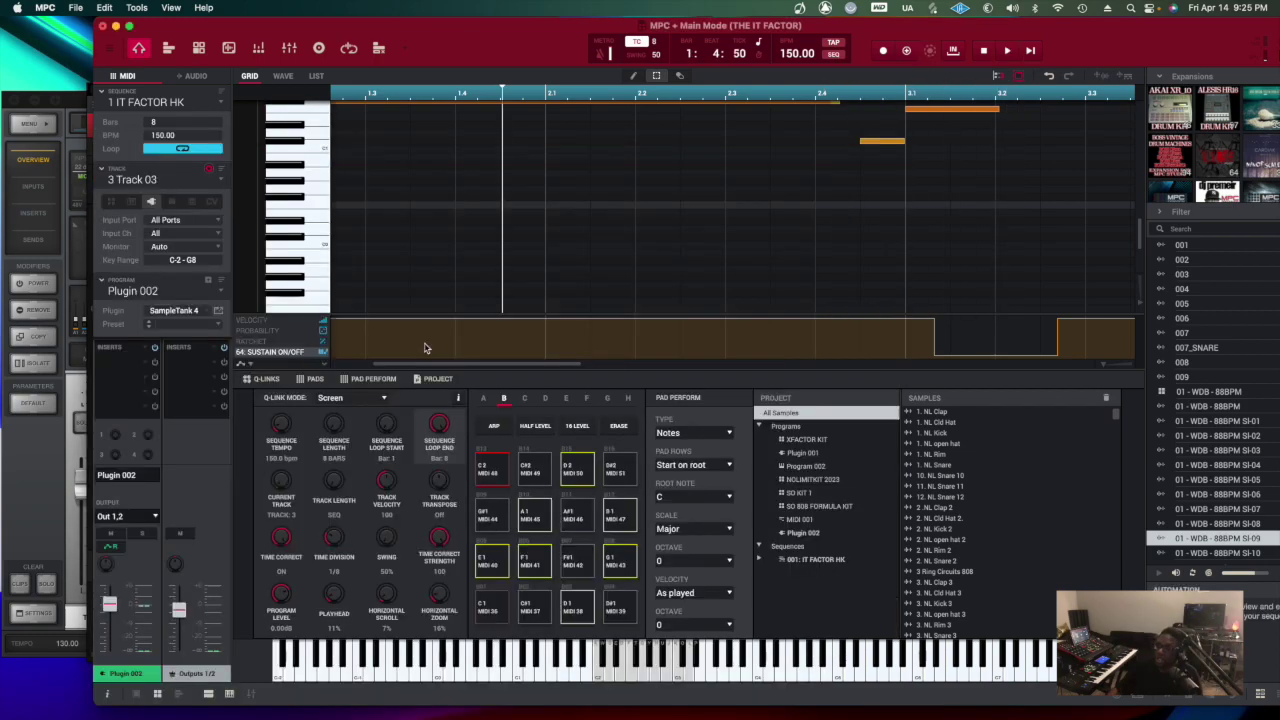
- Close the Plugin 001 instrument window and open the SampleTank 4 window of Plugin 002
{"action": "left_click_drag", "start_coordinate": [190, 28], "coordinate": [348, 71]}
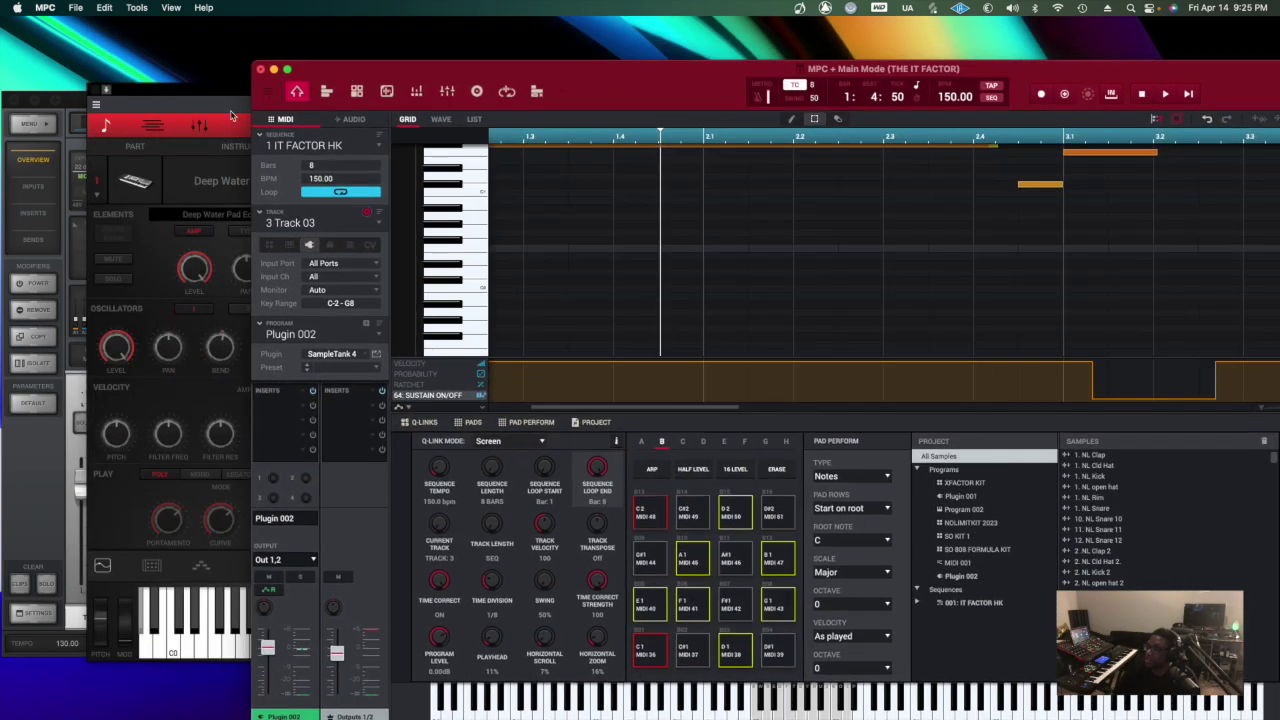
{"action": "left_click", "coordinate": [143, 104]}
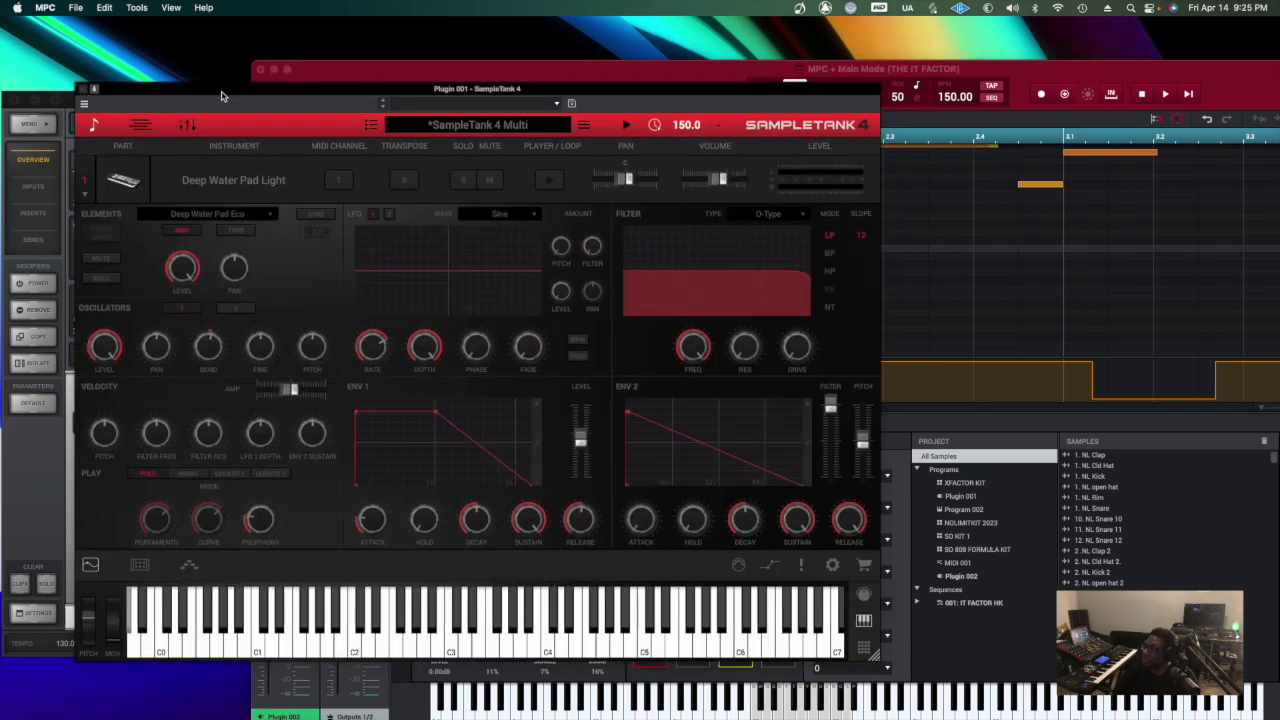
{"action": "left_click", "coordinate": [84, 90]}
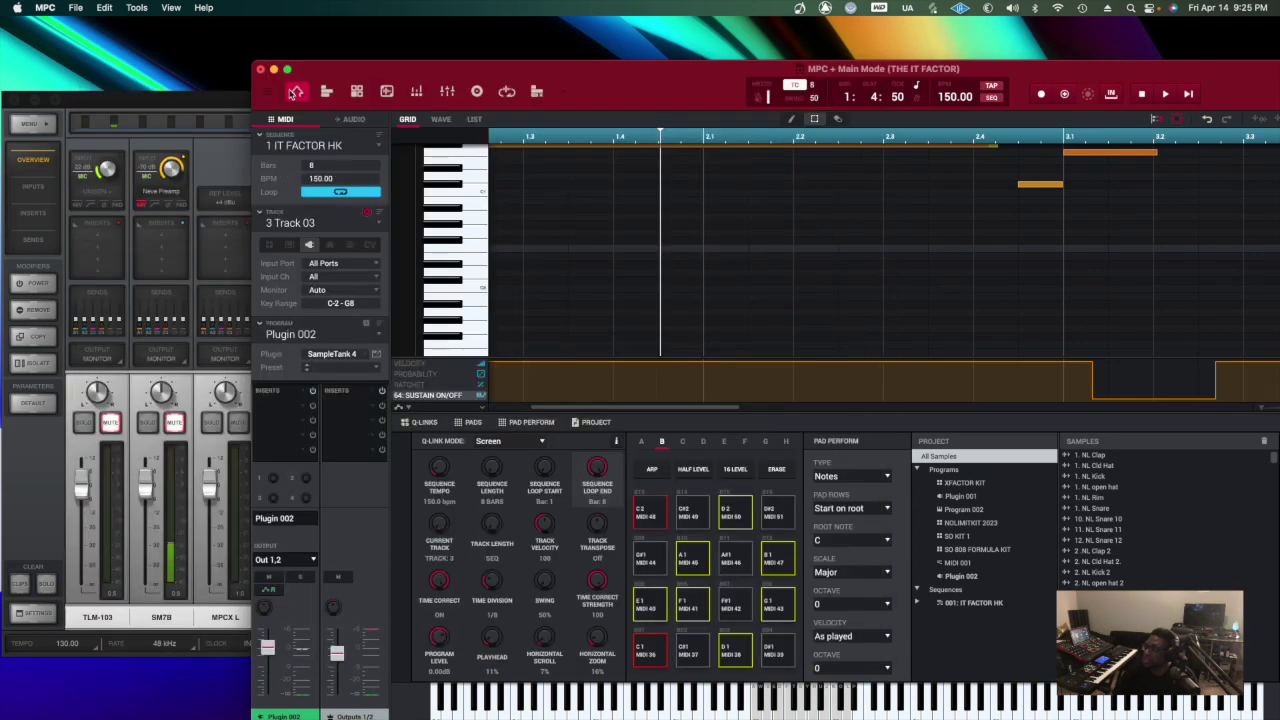
{"action": "left_click_drag", "start_coordinate": [348, 71], "coordinate": [168, 77]}
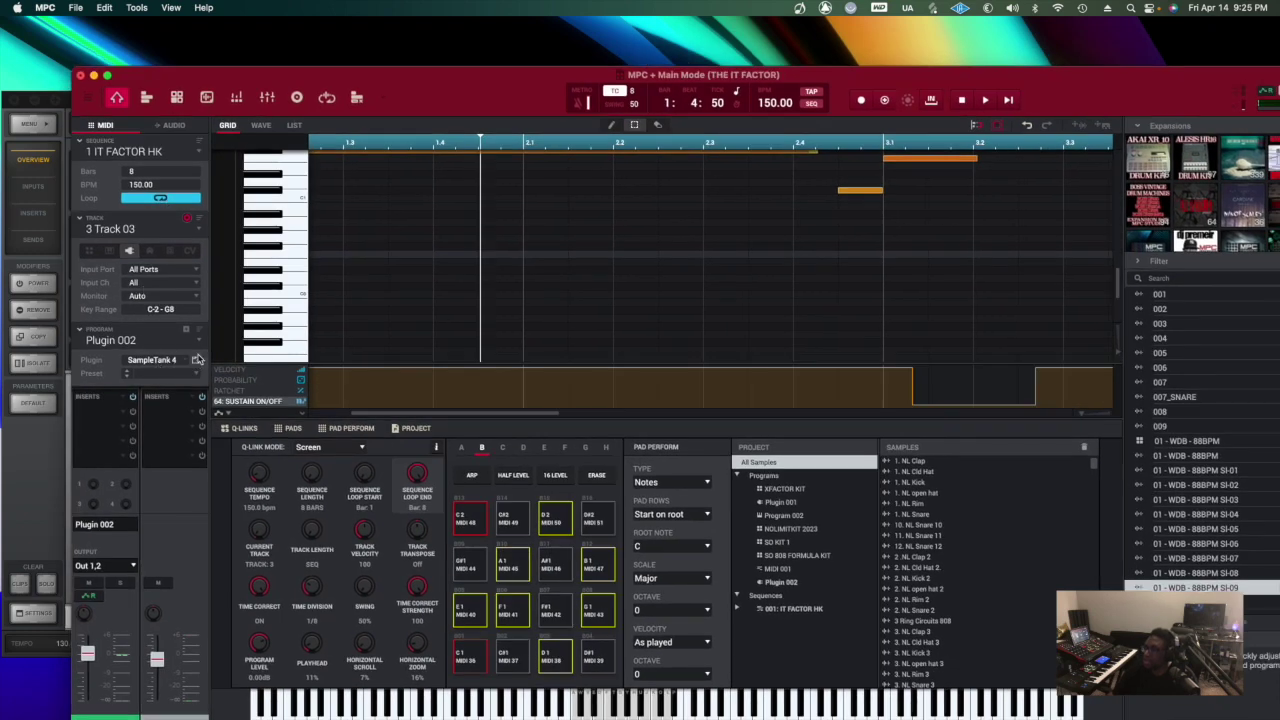
{"action": "left_click", "coordinate": [197, 359]}
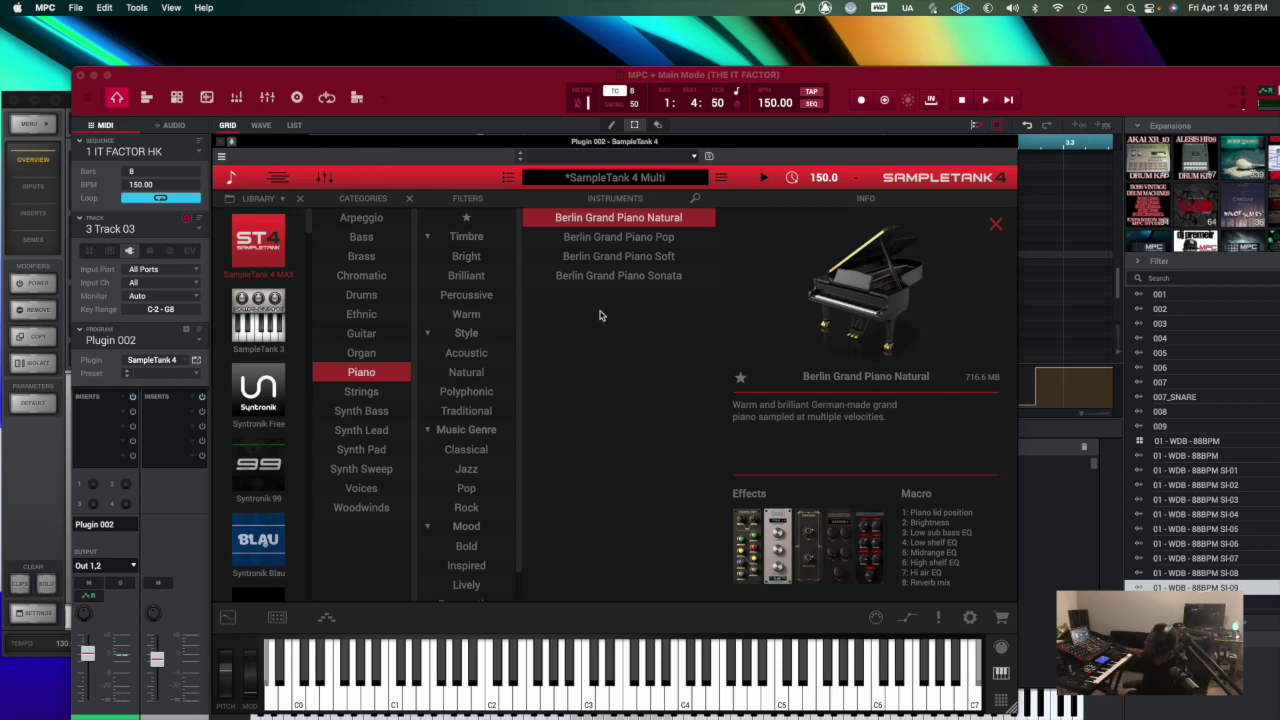
- Audition Berlin Grand Piano Pop and Soft against the playing sequence, settle on Berlin Grand Piano Sonata, and stop playback
{"action": "key", "text": "space"}
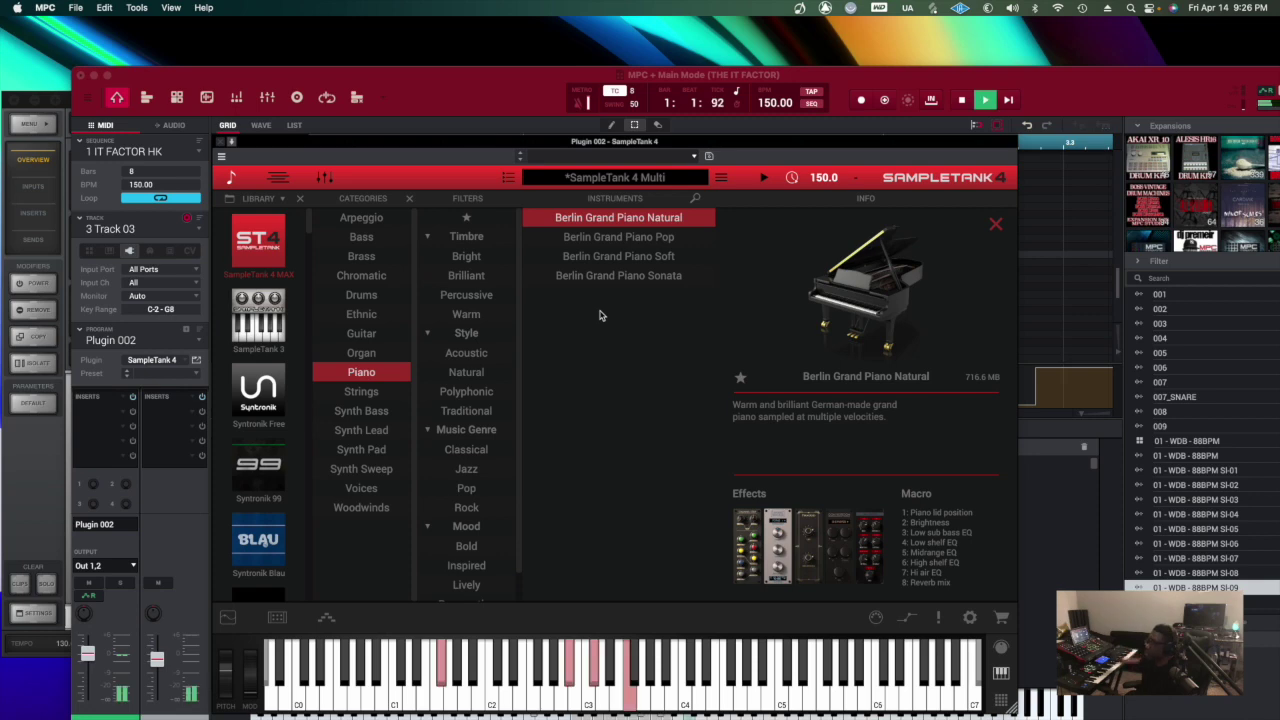
{"action": "left_click", "coordinate": [590, 234]}
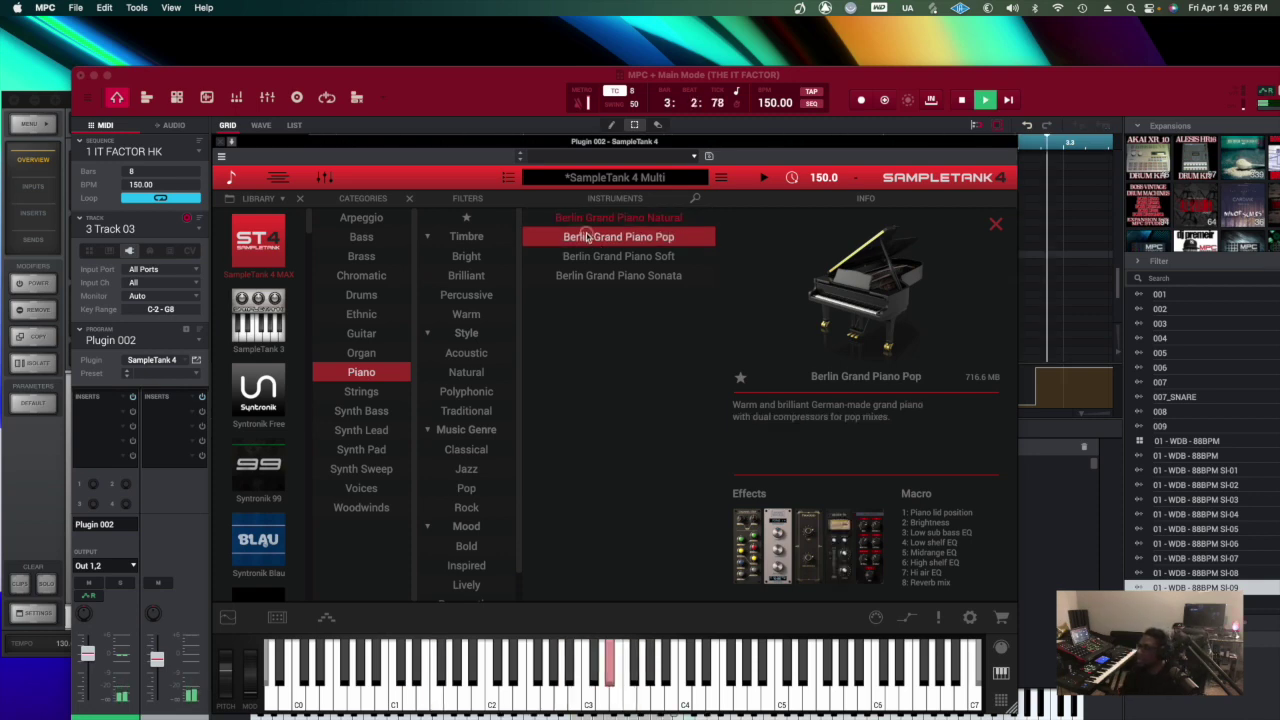
{"action": "double_click", "coordinate": [588, 236]}
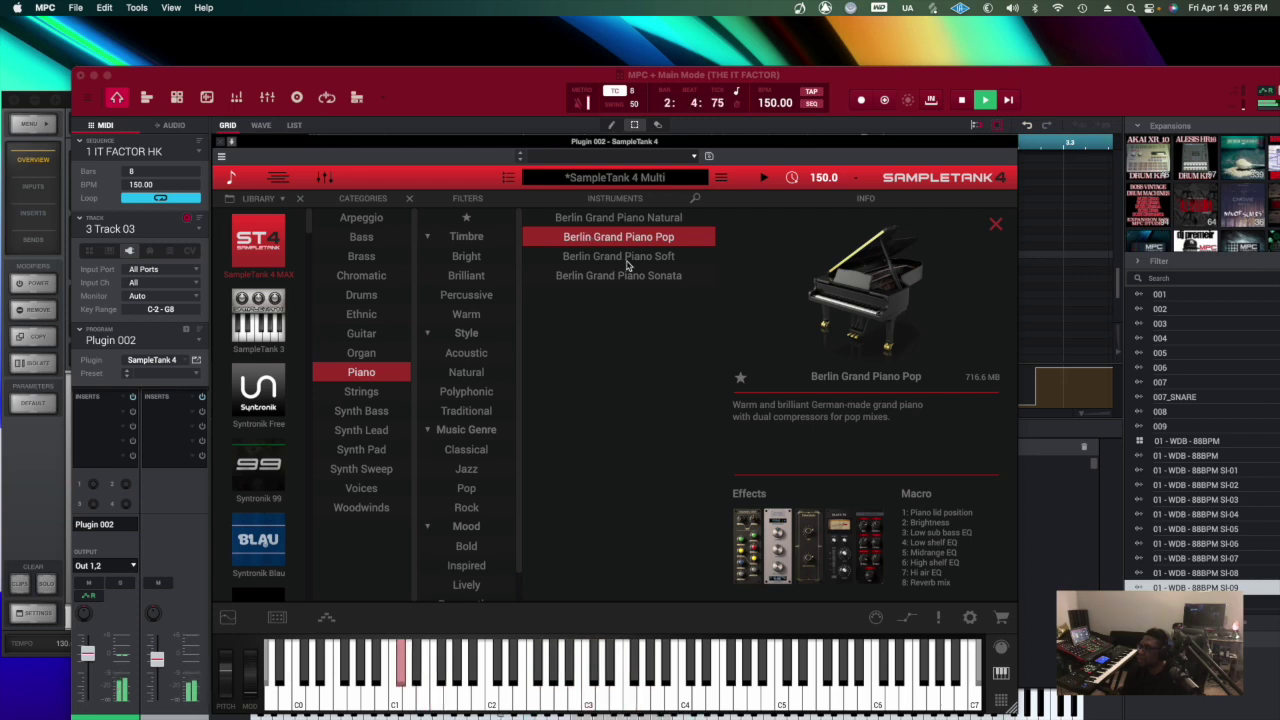
{"action": "left_click", "coordinate": [627, 258]}
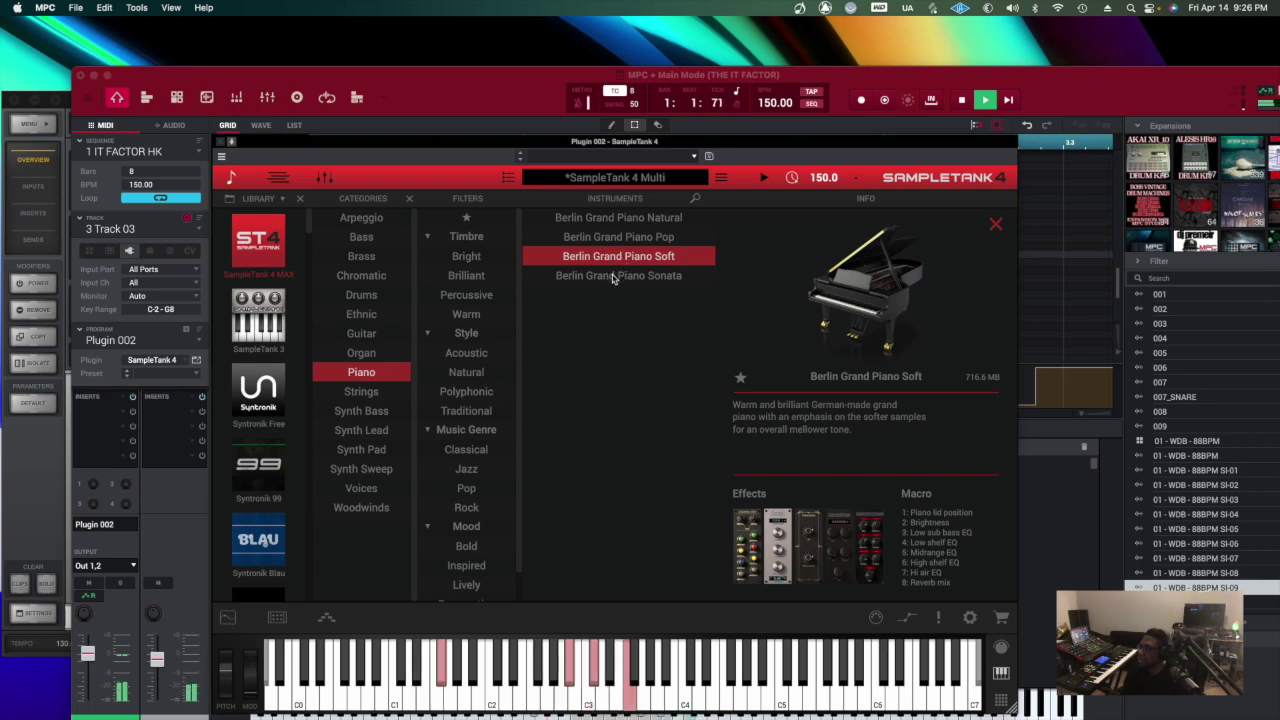
{"action": "left_click", "coordinate": [615, 277]}
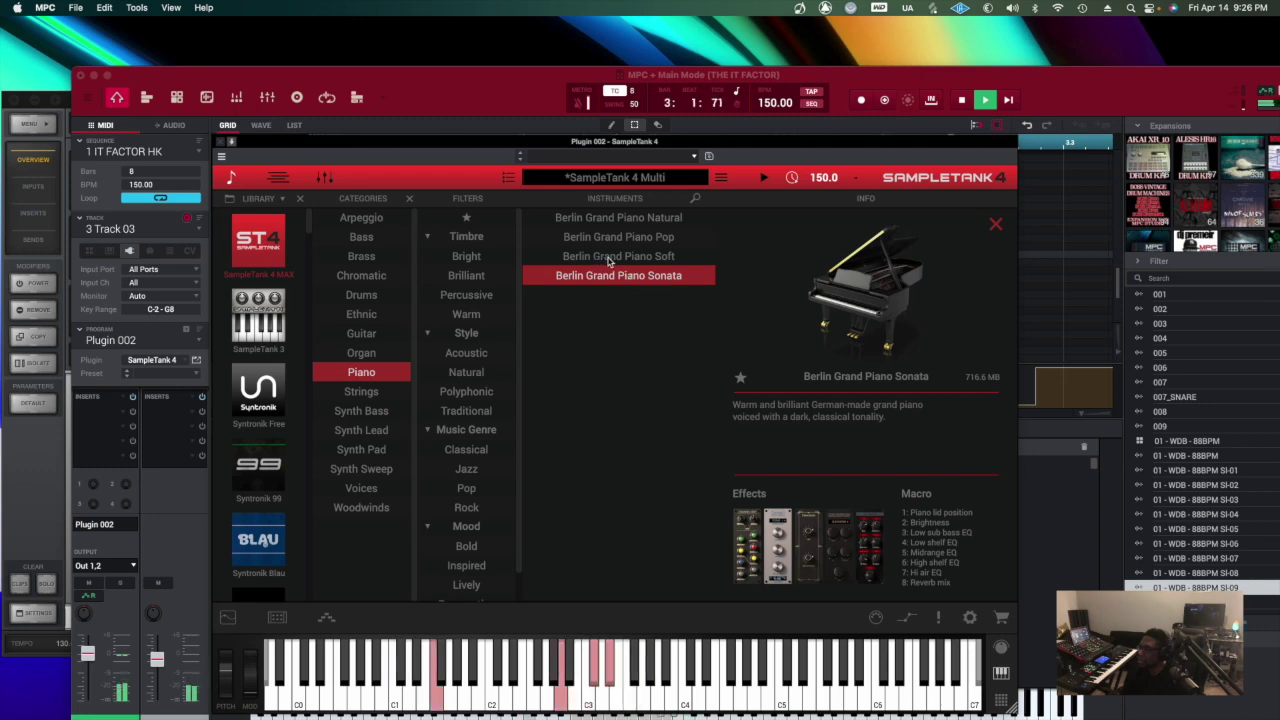
{"action": "key", "text": "space"}
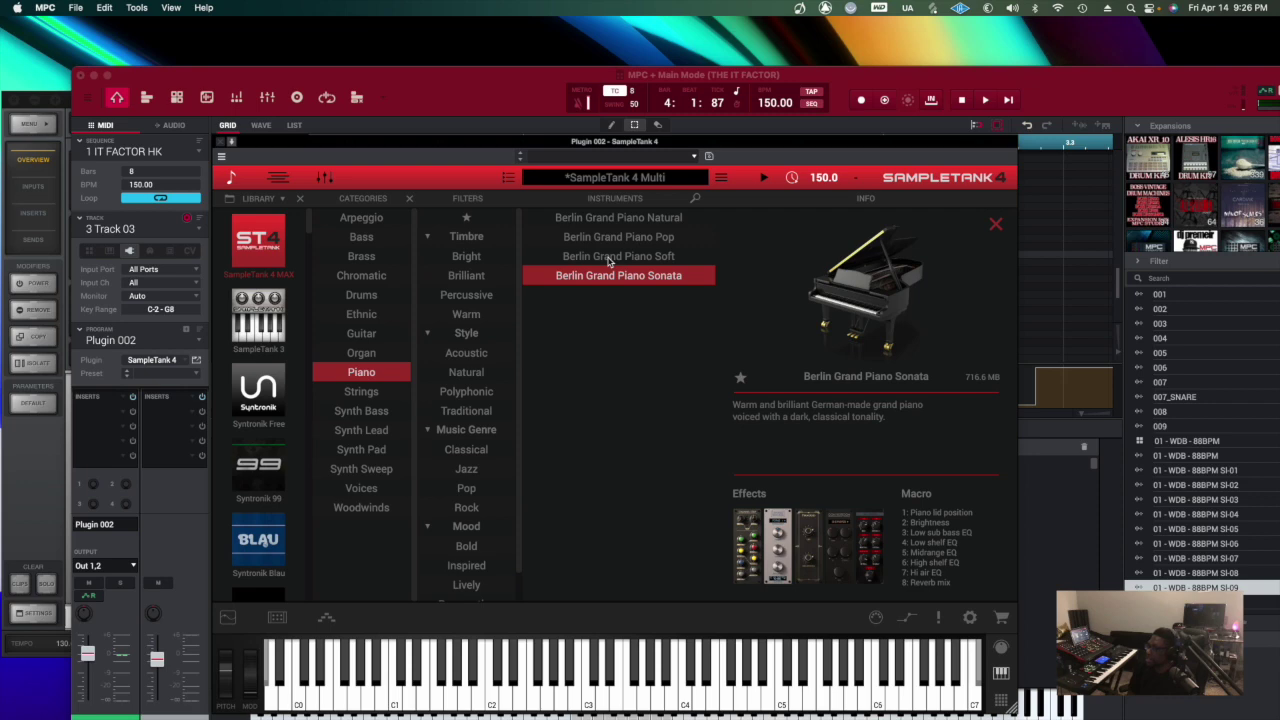
- Examine the grand piano's effects rack, Phraser player and synthesis settings
{"action": "left_click", "coordinate": [268, 619]}
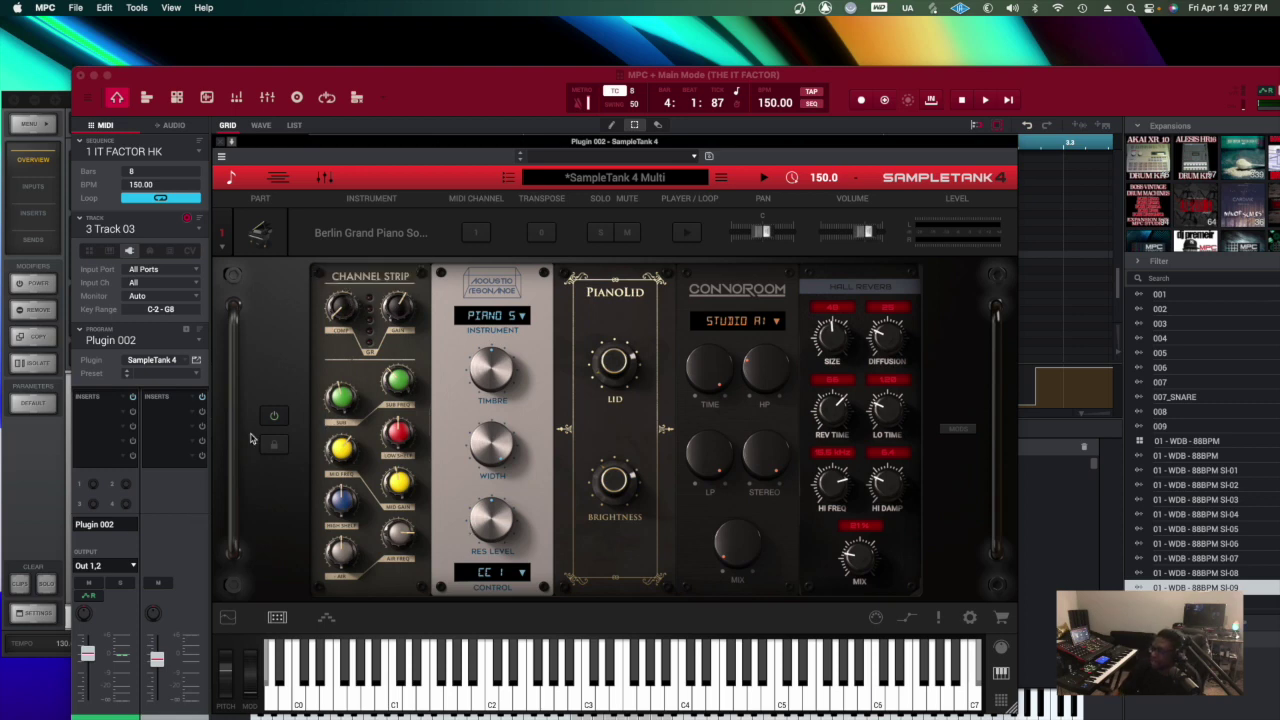
{"action": "left_click", "coordinate": [228, 617]}
{"action": "left_click", "coordinate": [323, 619]}
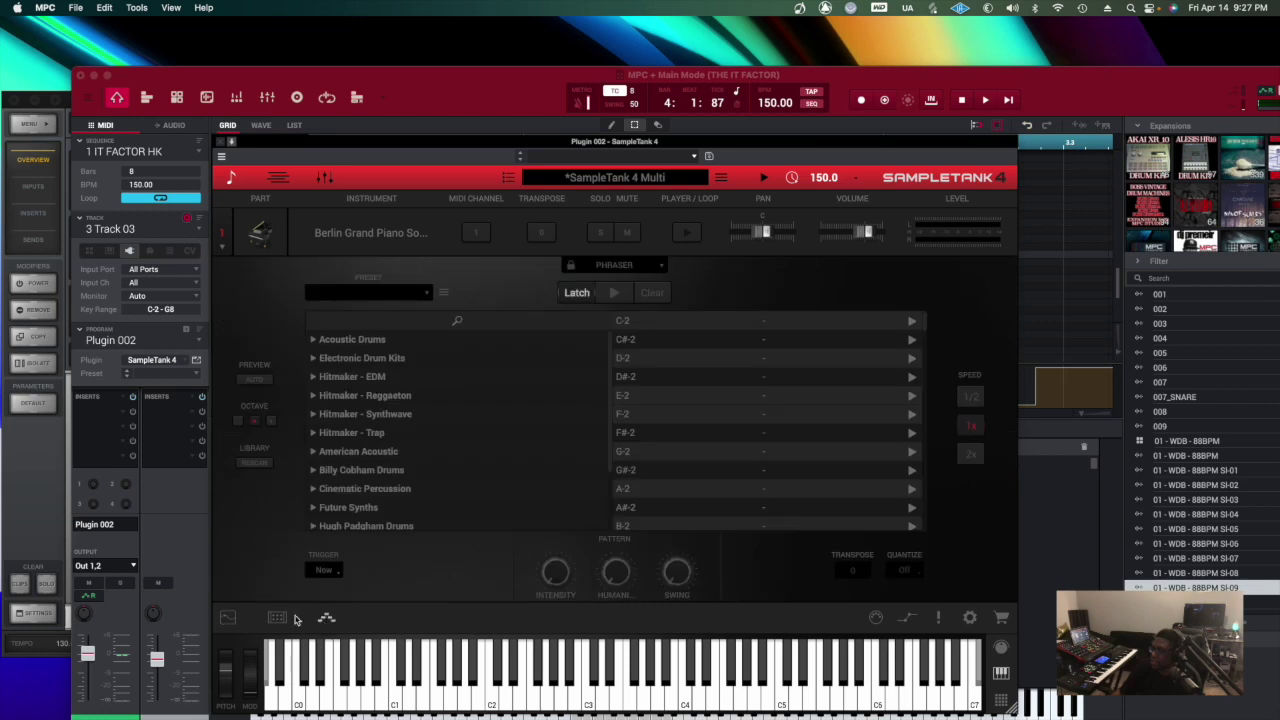
{"action": "left_click", "coordinate": [228, 617]}
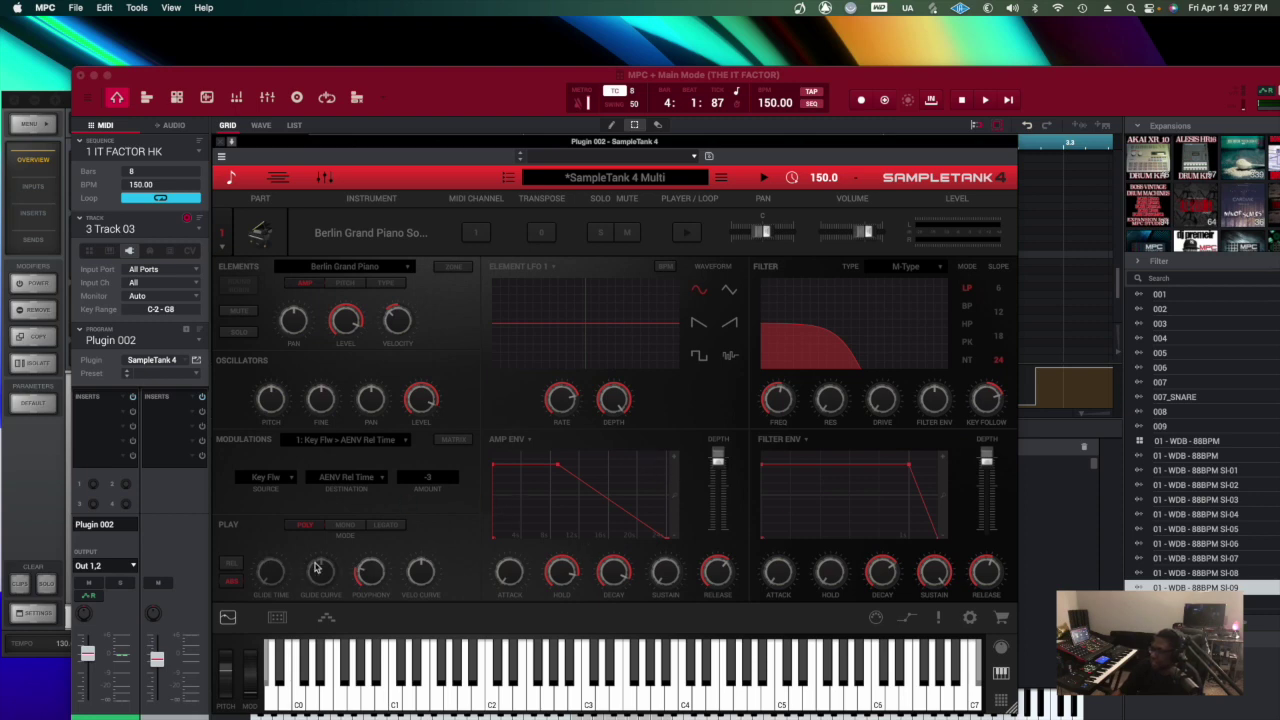
- Close the SampleTank 4 window and set the sequence tempo to 160 BPM while playing it back
{"action": "left_click", "coordinate": [277, 616]}
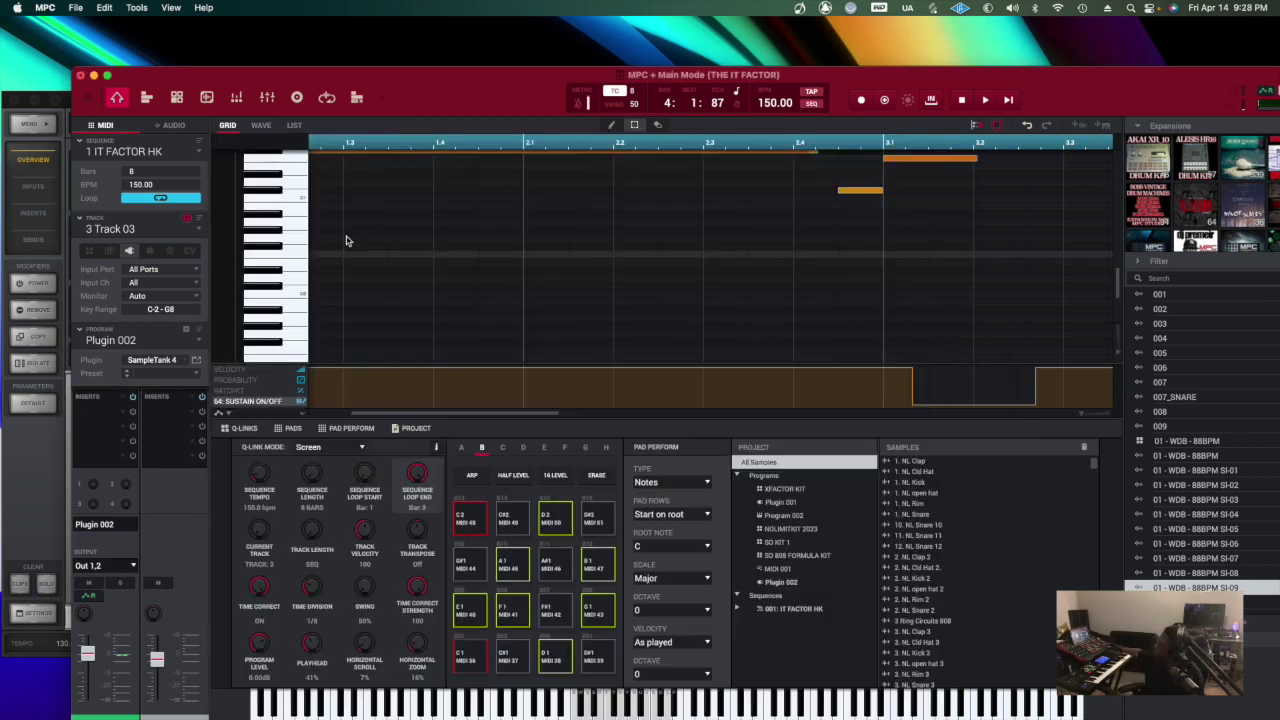
{"action": "key", "text": "space"}
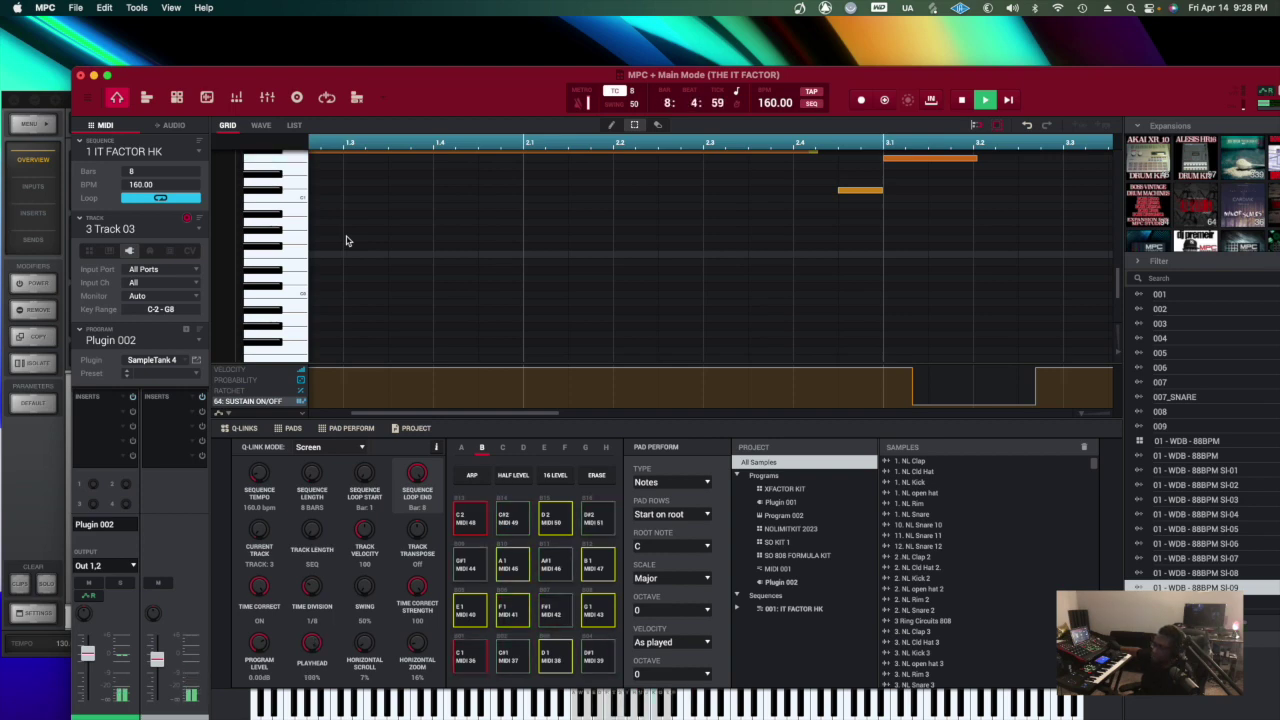
{"action": "key", "text": "space"}
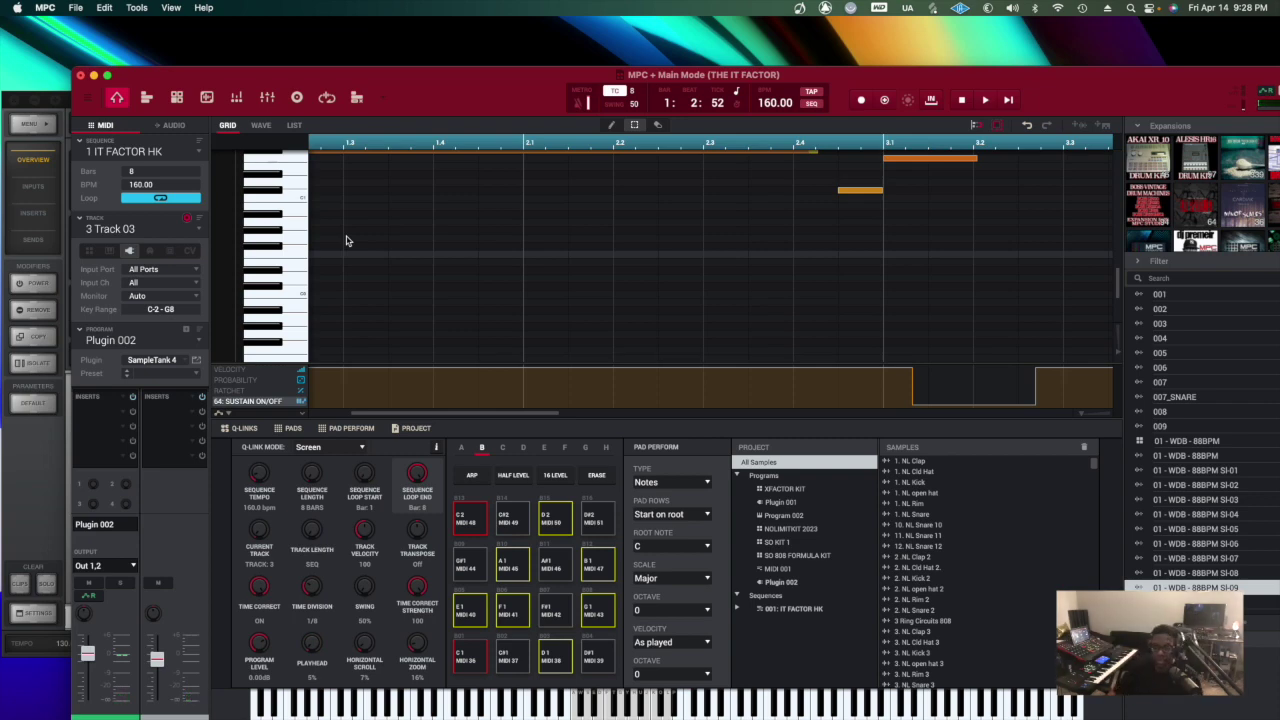
- Rename track 3 as SOFT PIANO and extend the IT FACTOR HK sequence to 16 bars
{"action": "double_click", "coordinate": [128, 230]}
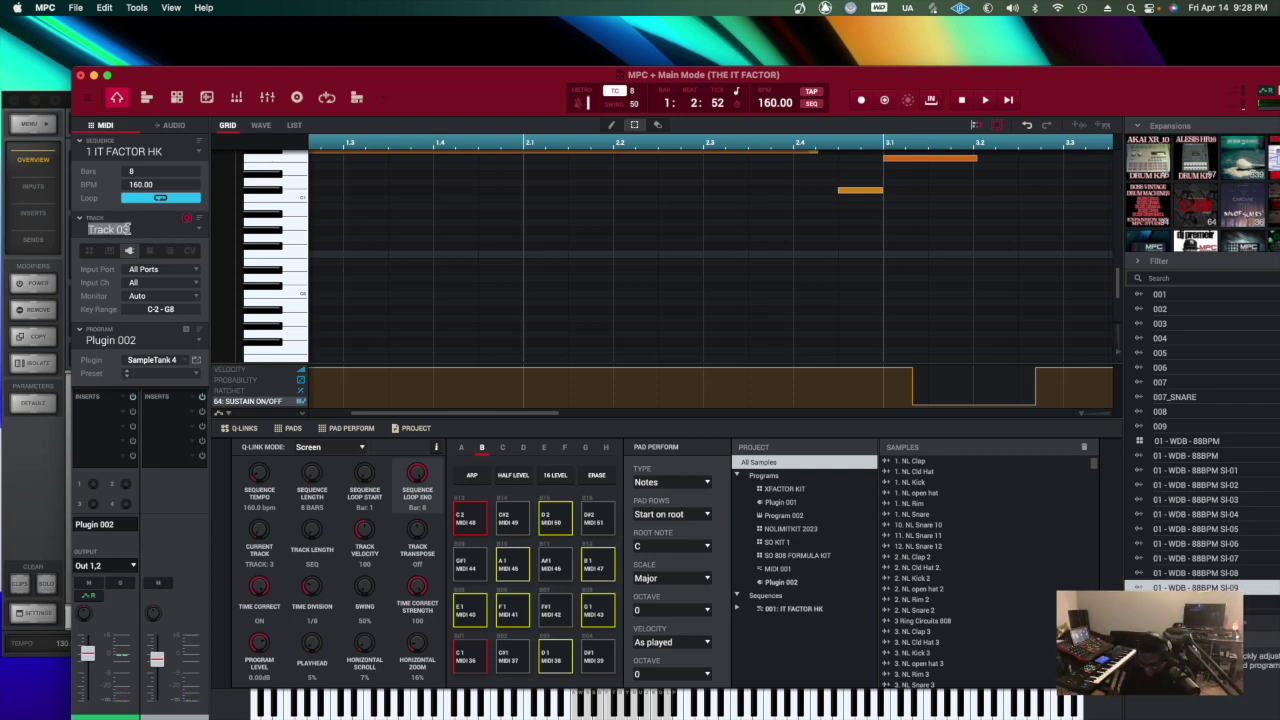
{"action": "type", "text": "SOFT PIANO"}
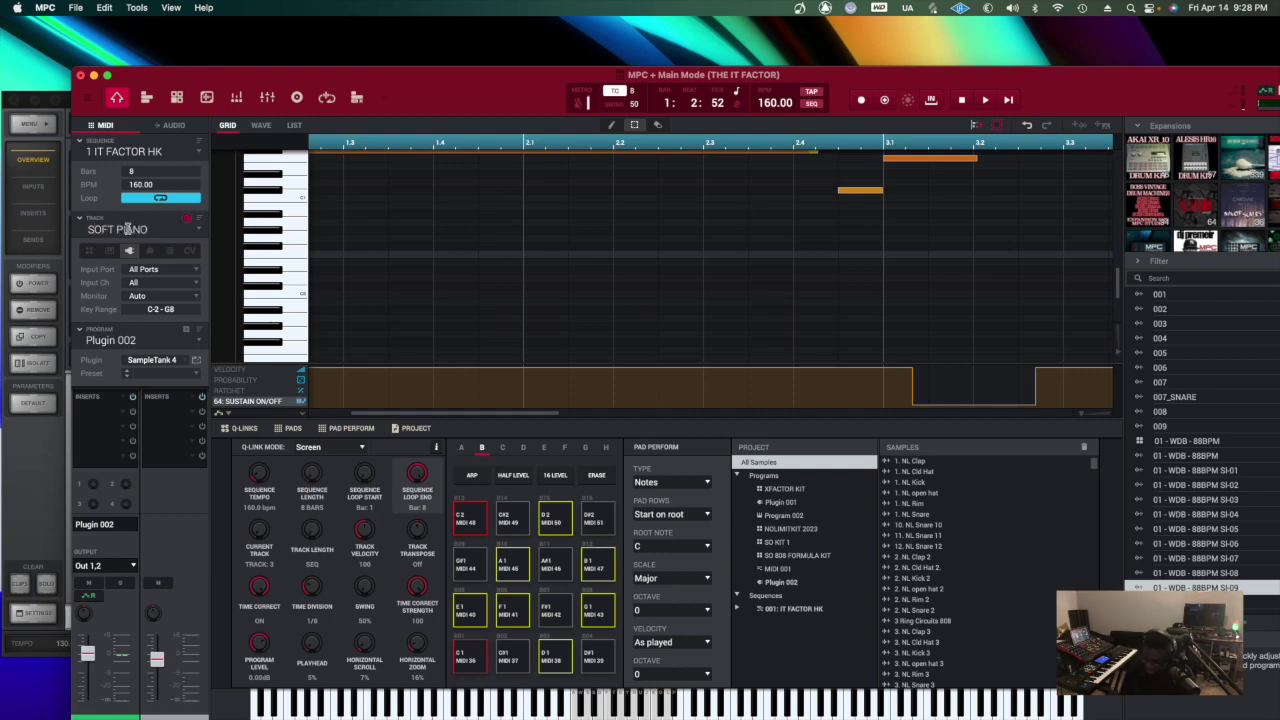
{"action": "key", "text": "Return"}
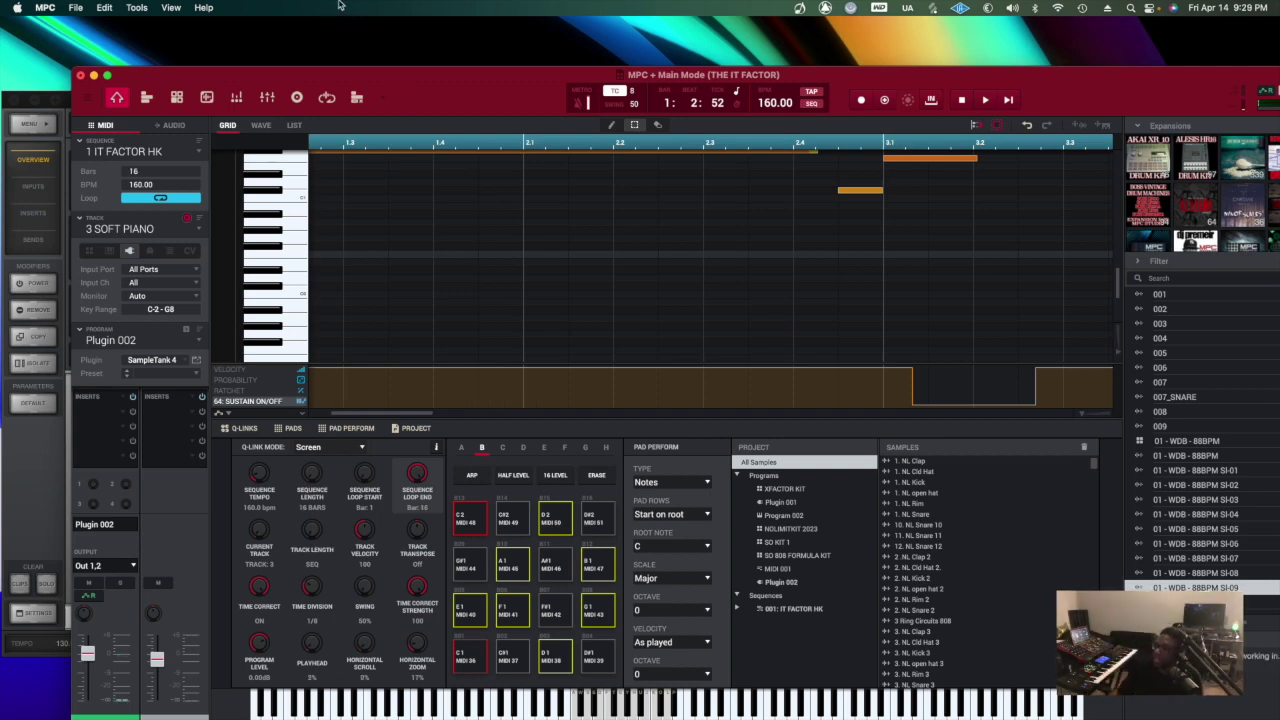
- Move the MPC window higher on the desktop and switch to unused track 4
{"action": "left_click_drag", "start_coordinate": [233, 74], "coordinate": [219, 41]}
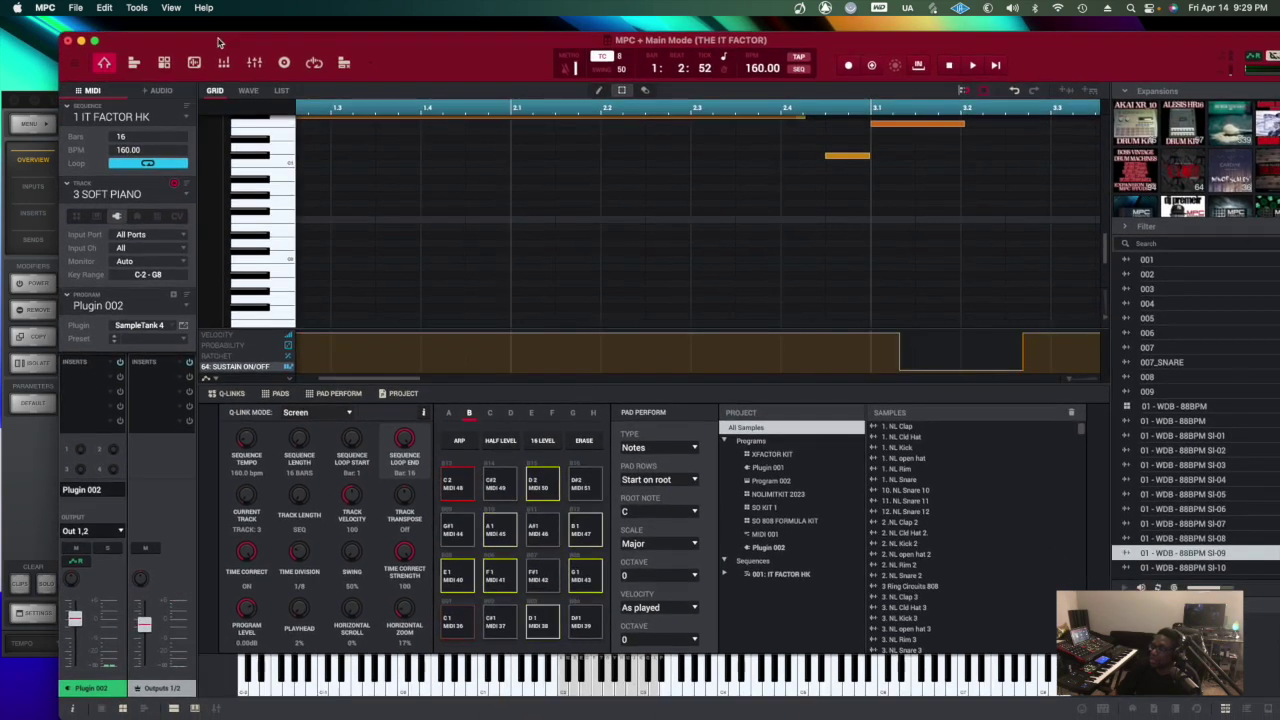
{"action": "left_click", "coordinate": [179, 202]}
{"action": "left_click", "coordinate": [101, 249]}
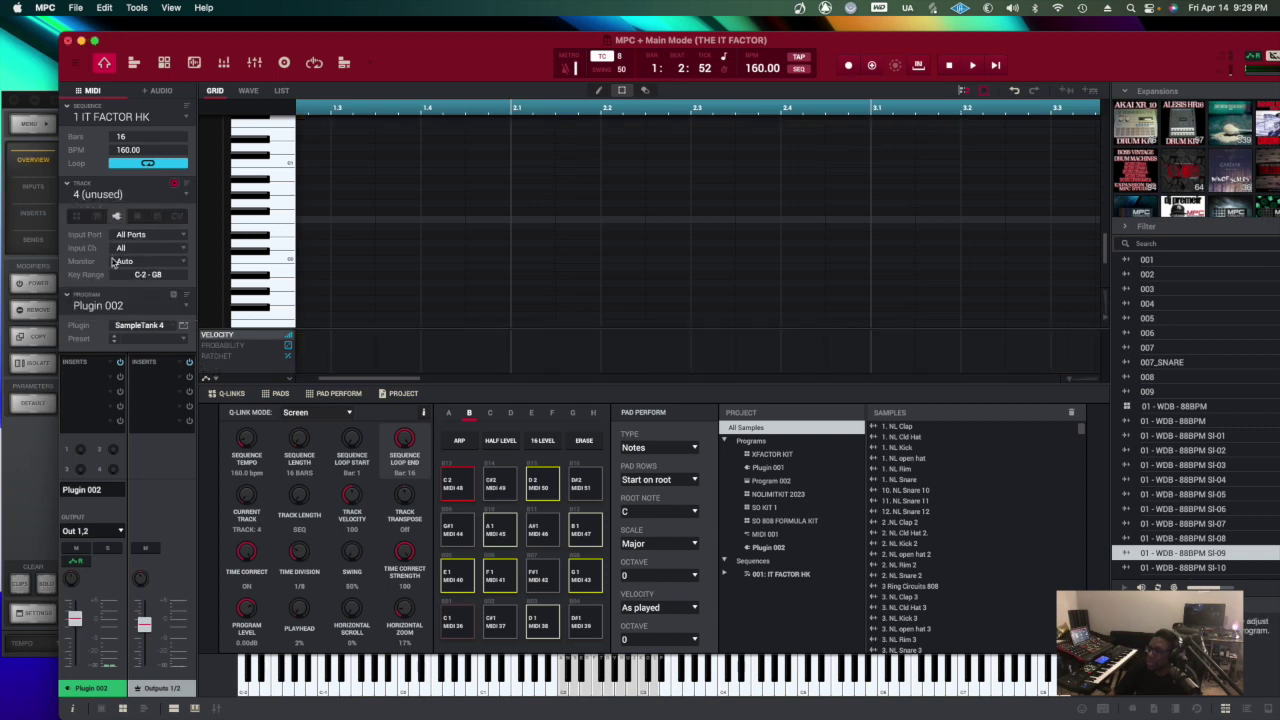
- Choose ZENOLOGY from the plugin list for track 4 and assign it as a new program
{"action": "left_click", "coordinate": [141, 326]}
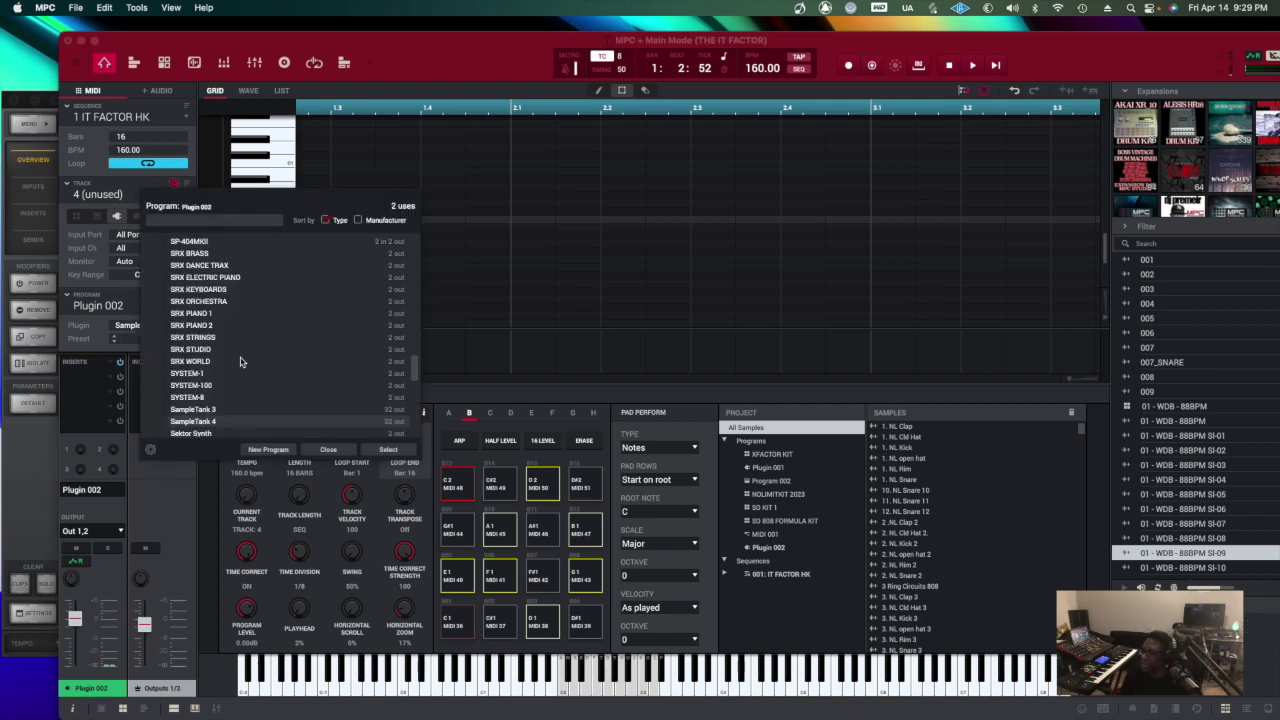
{"action": "scroll", "coordinate": [240, 362], "scroll_direction": "up", "scroll_amount": 1}
{"action": "scroll", "coordinate": [240, 362], "scroll_direction": "up", "scroll_amount": 1}
{"action": "scroll", "coordinate": [240, 362], "scroll_direction": "down", "scroll_amount": 10}
{"action": "scroll", "coordinate": [240, 362], "scroll_direction": "down", "scroll_amount": 1}
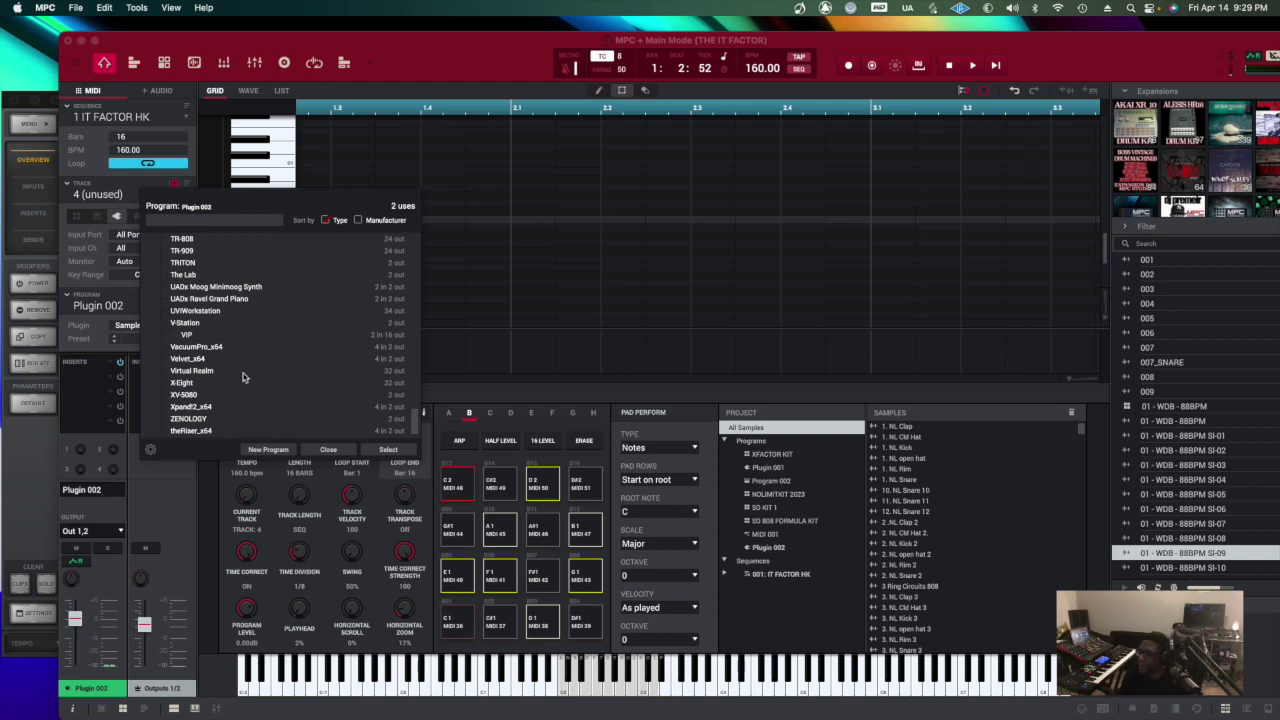
{"action": "scroll", "coordinate": [242, 376], "scroll_direction": "up", "scroll_amount": 5}
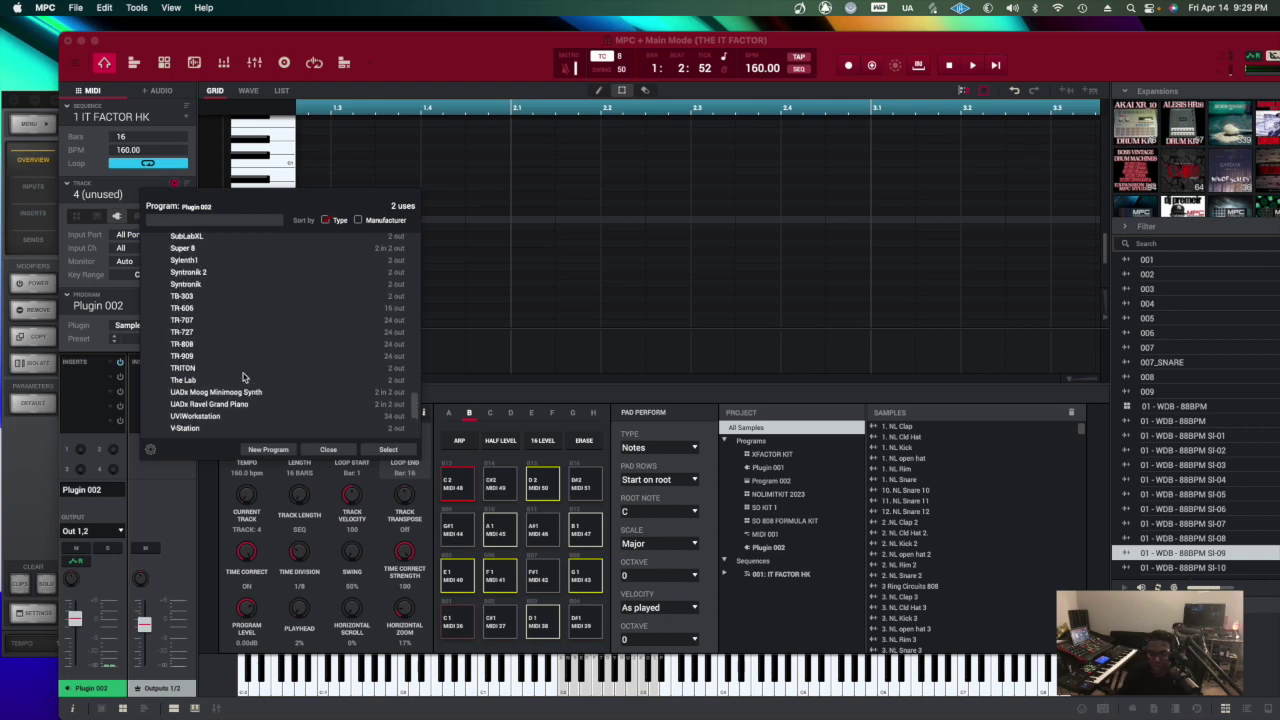
{"action": "scroll", "coordinate": [242, 376], "scroll_direction": "up", "scroll_amount": 1}
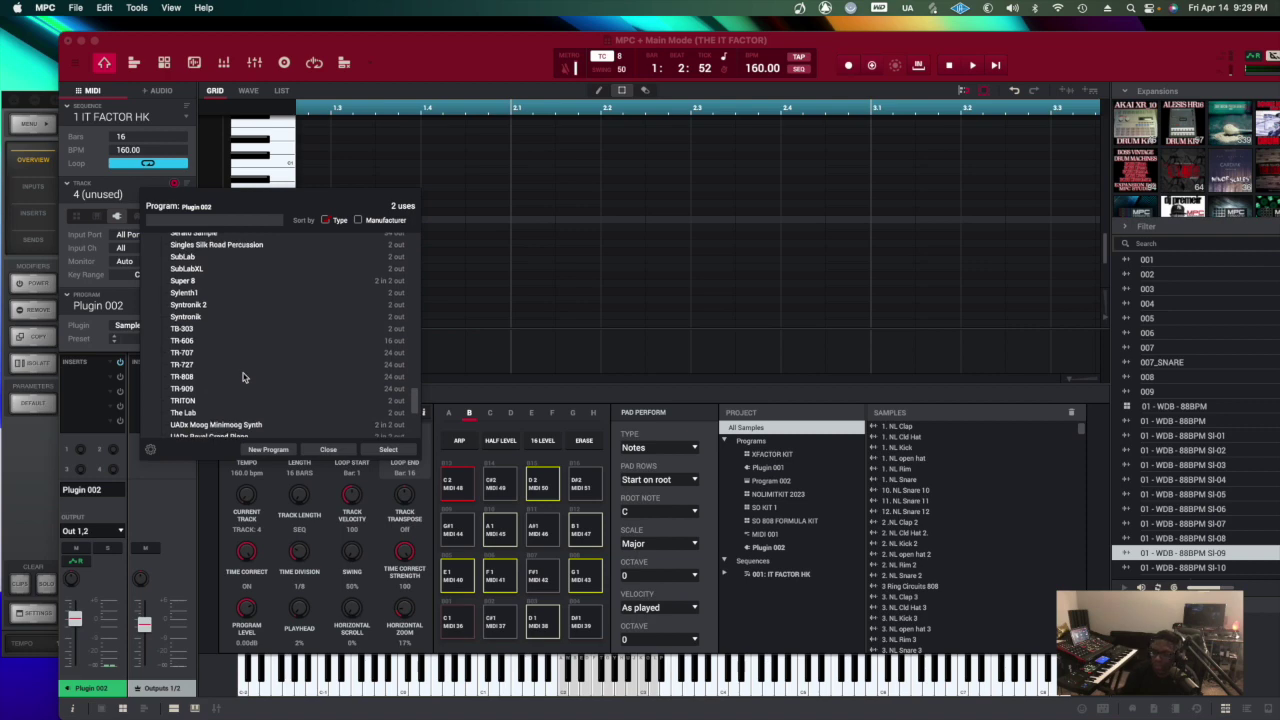
{"action": "scroll", "coordinate": [242, 376], "scroll_direction": "up", "scroll_amount": 4}
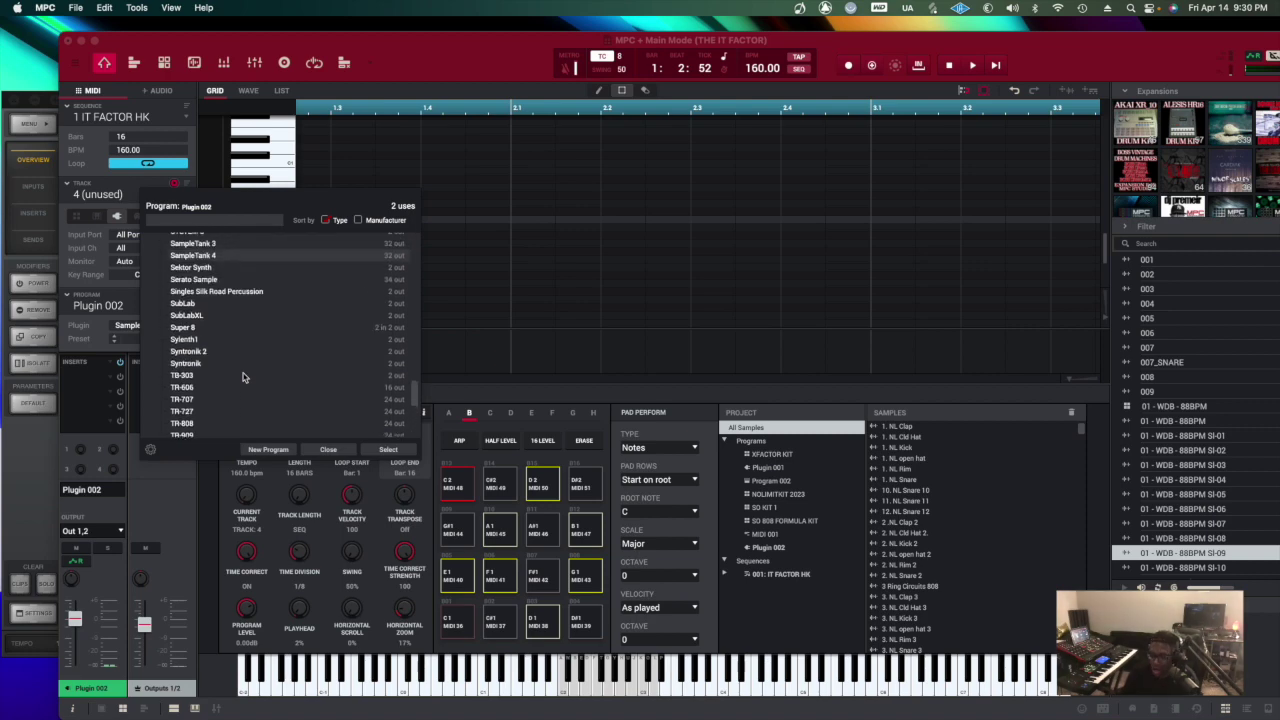
{"action": "scroll", "coordinate": [242, 376], "scroll_direction": "up", "scroll_amount": 1}
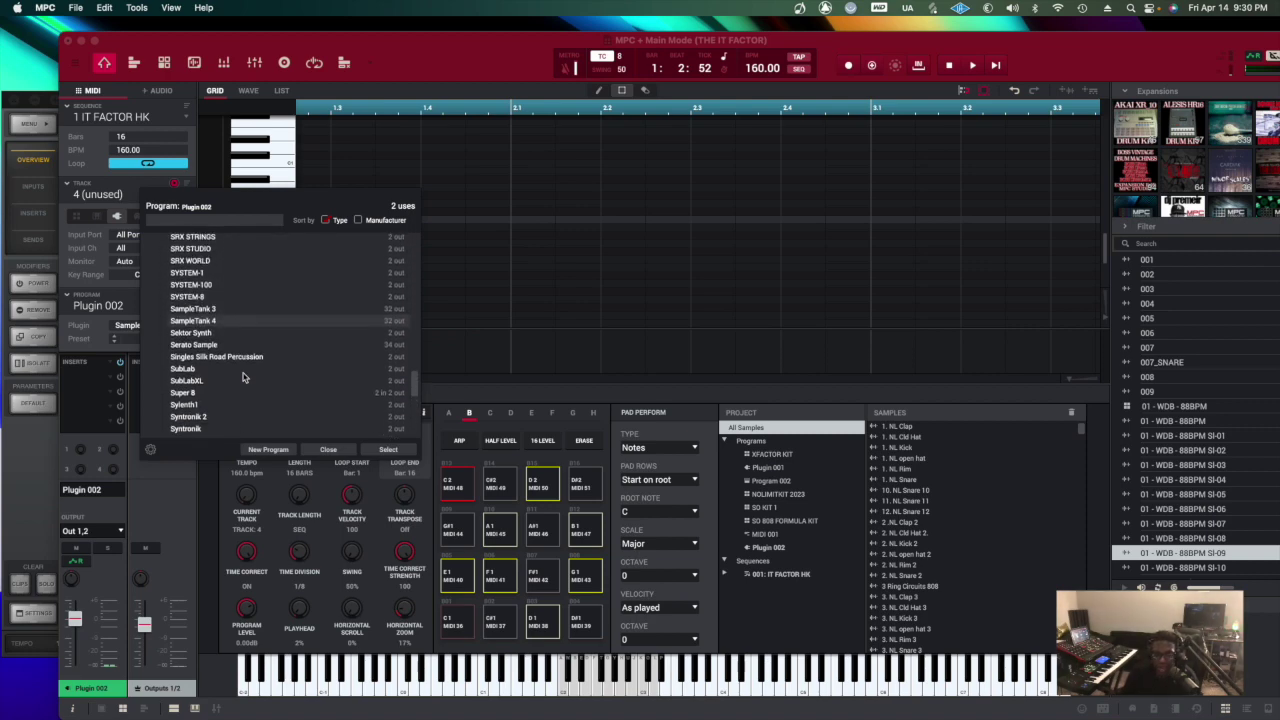
{"action": "scroll", "coordinate": [242, 376], "scroll_direction": "up", "scroll_amount": 2}
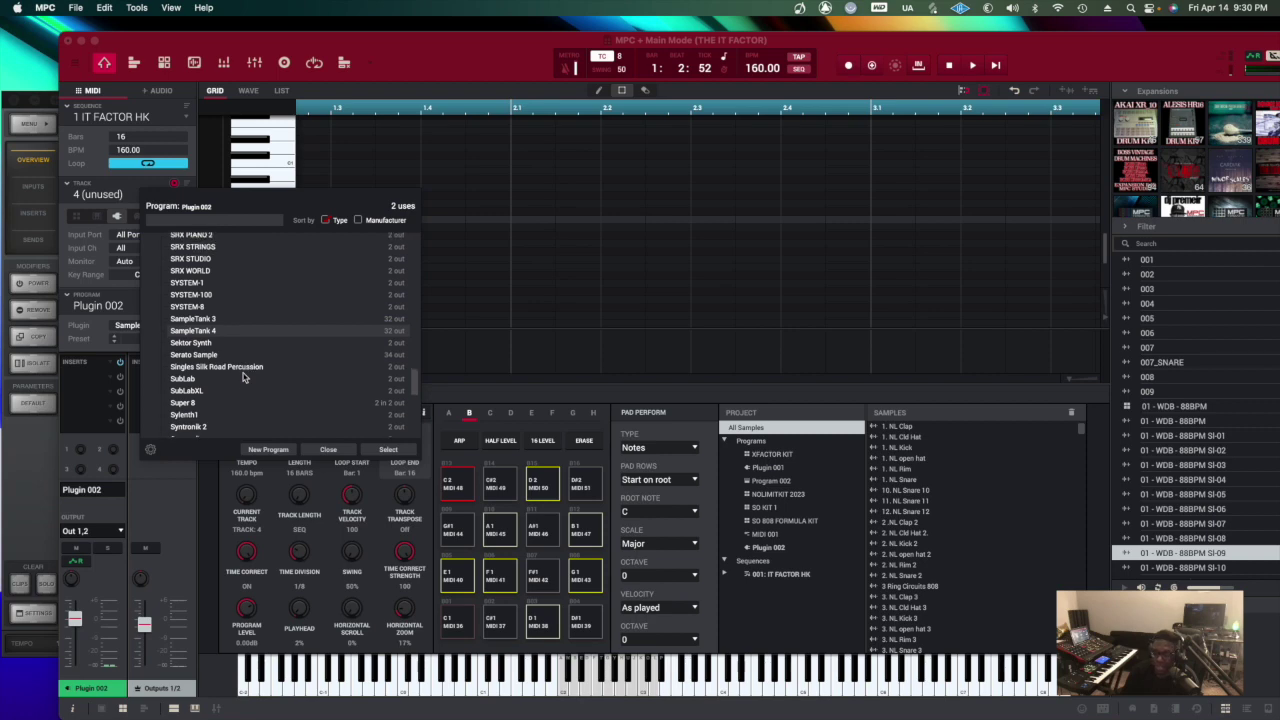
{"action": "scroll", "coordinate": [242, 376], "scroll_direction": "up", "scroll_amount": 4}
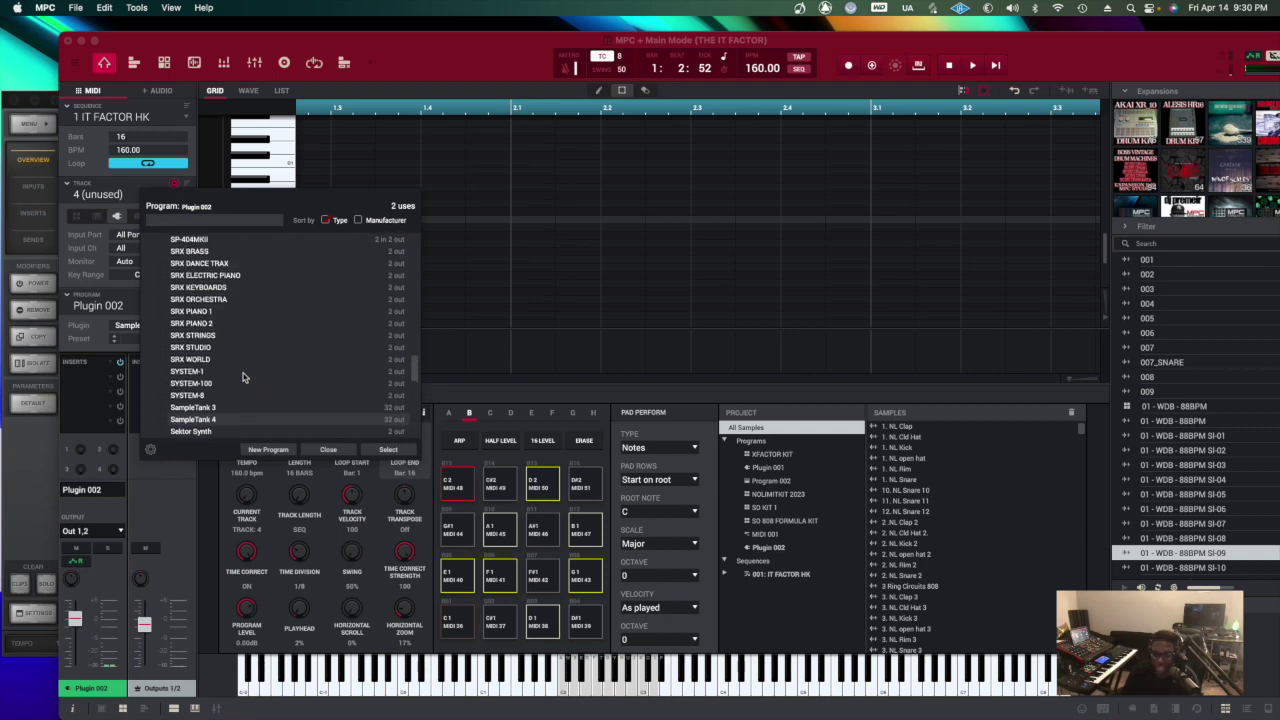
{"action": "scroll", "coordinate": [242, 376], "scroll_direction": "up", "scroll_amount": 1}
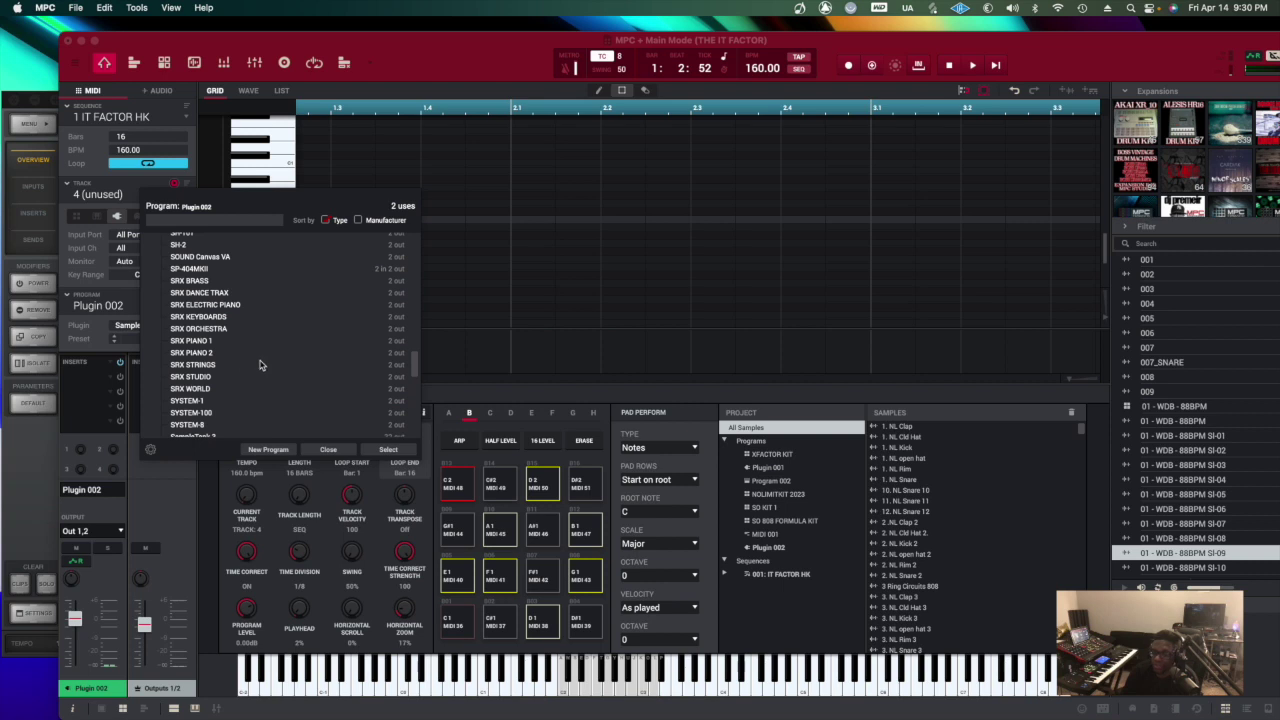
{"action": "scroll", "coordinate": [245, 362], "scroll_direction": "up", "scroll_amount": 4}
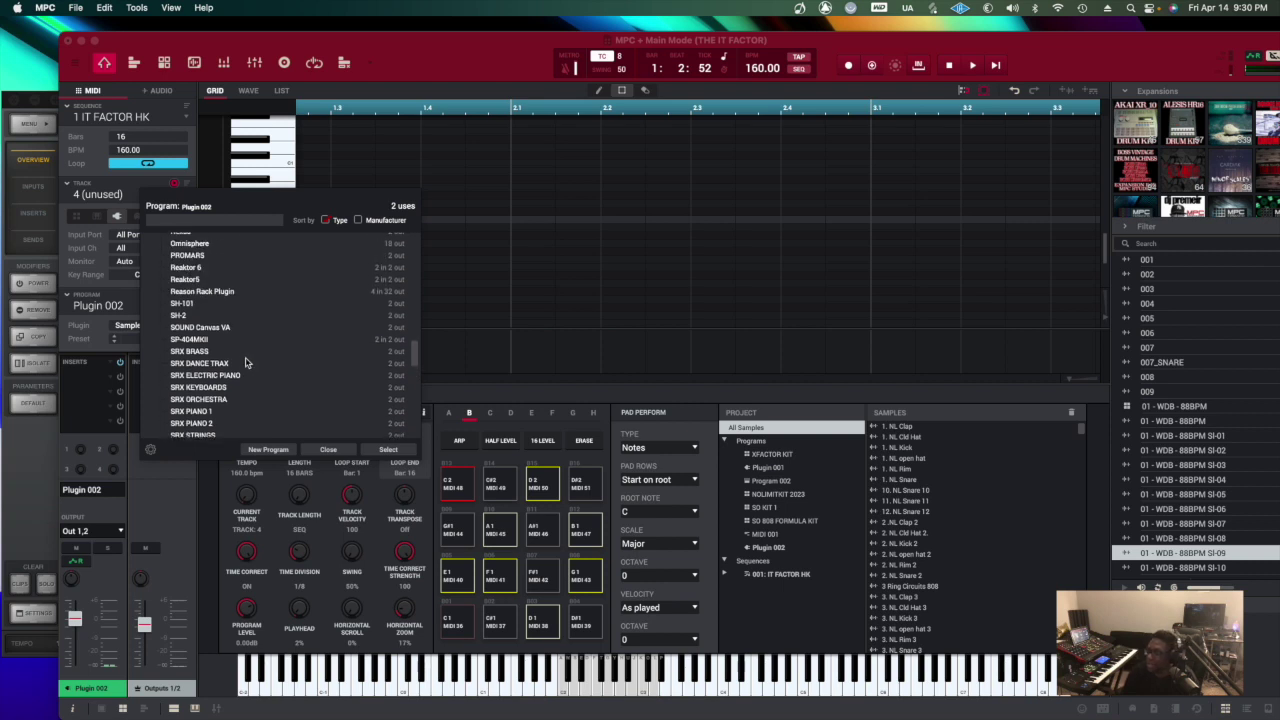
{"action": "scroll", "coordinate": [245, 362], "scroll_direction": "up", "scroll_amount": 4}
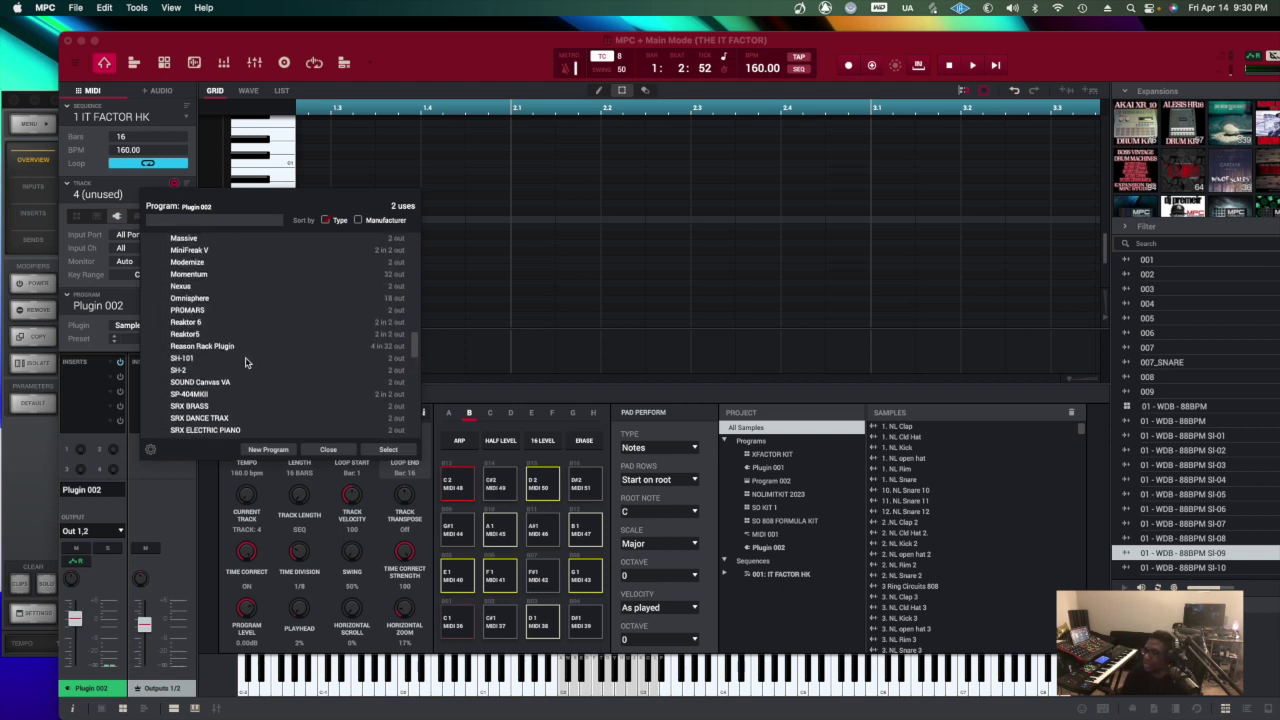
{"action": "scroll", "coordinate": [245, 362], "scroll_direction": "up", "scroll_amount": 2}
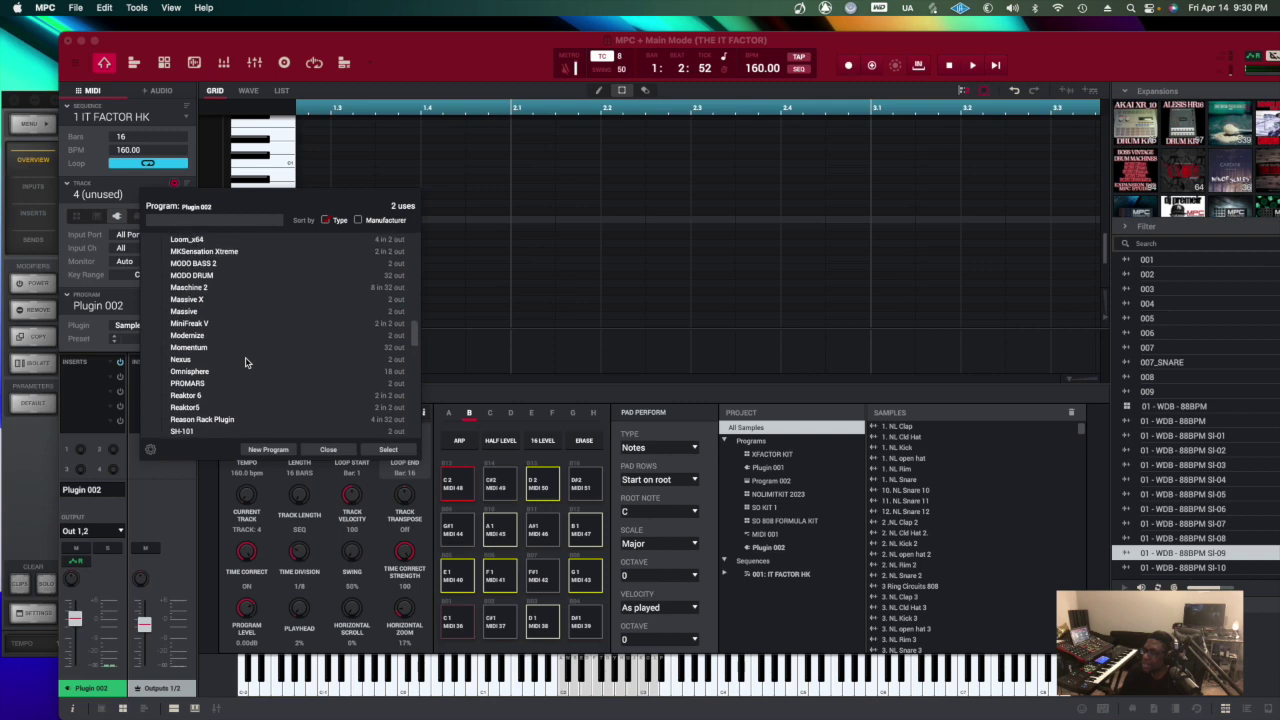
{"action": "scroll", "coordinate": [245, 362], "scroll_direction": "up", "scroll_amount": 1}
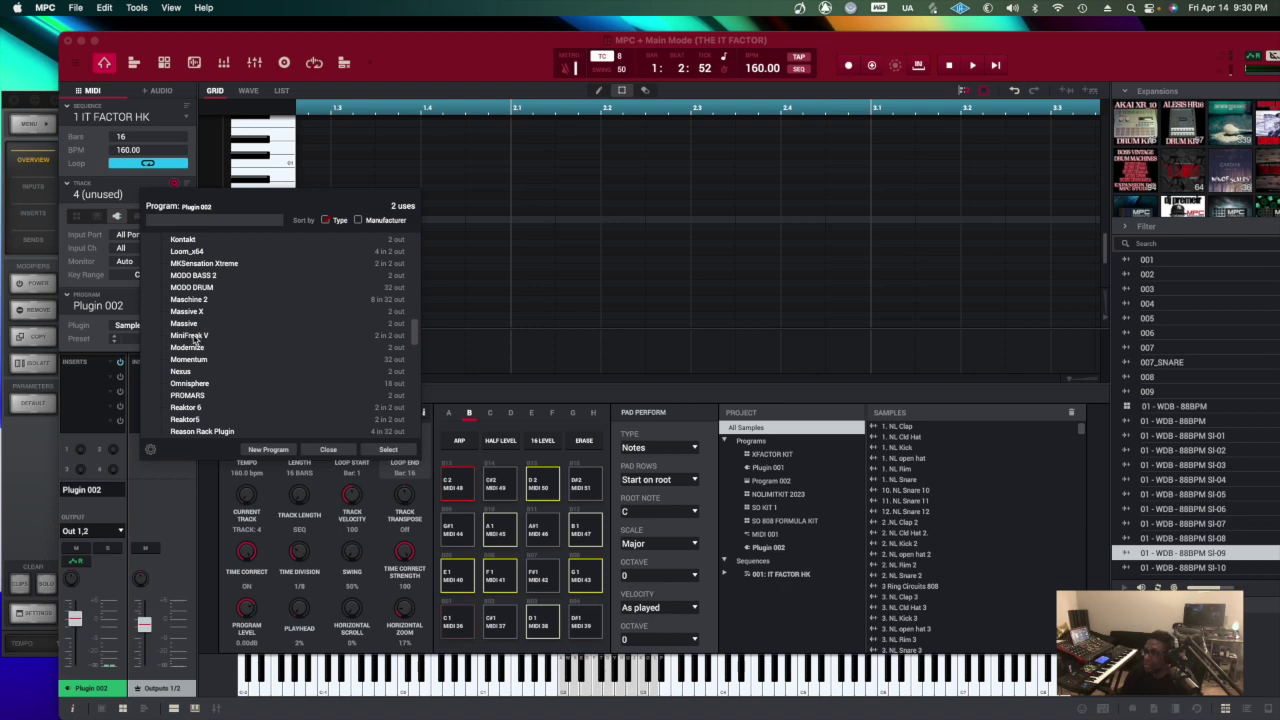
{"action": "scroll", "coordinate": [195, 340], "scroll_direction": "down", "scroll_amount": 6}
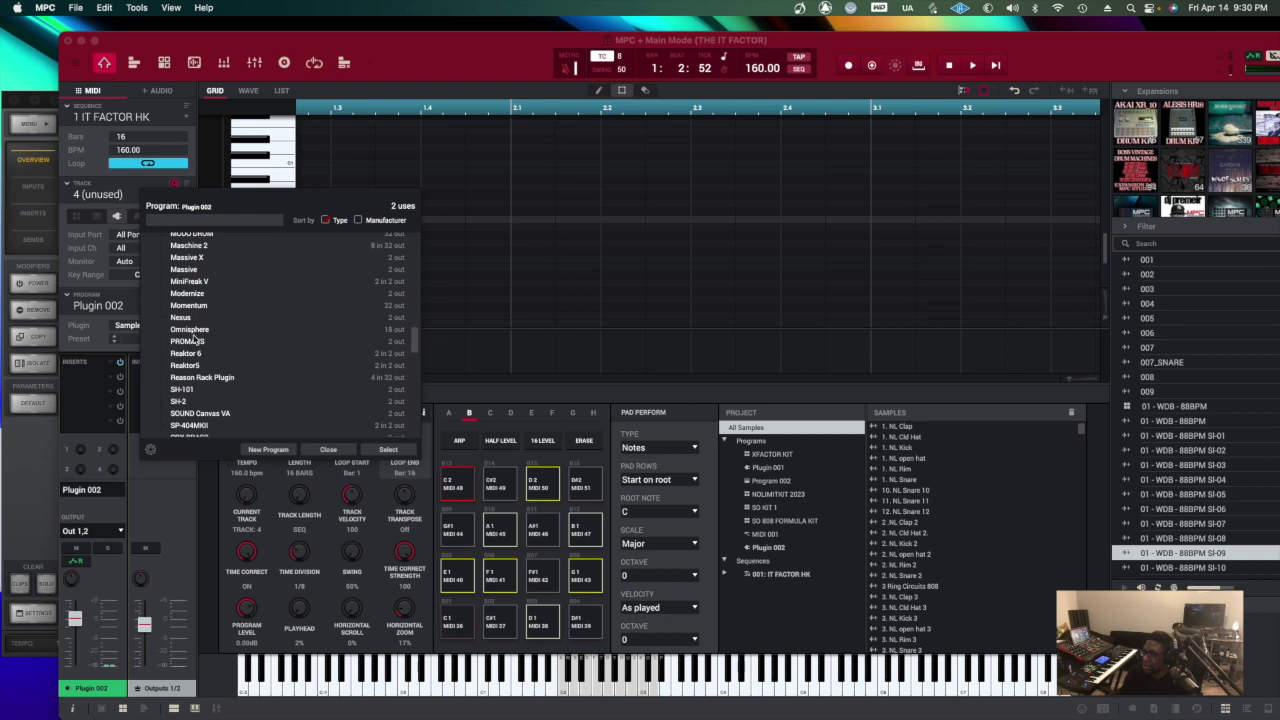
{"action": "scroll", "coordinate": [195, 340], "scroll_direction": "down", "scroll_amount": 10}
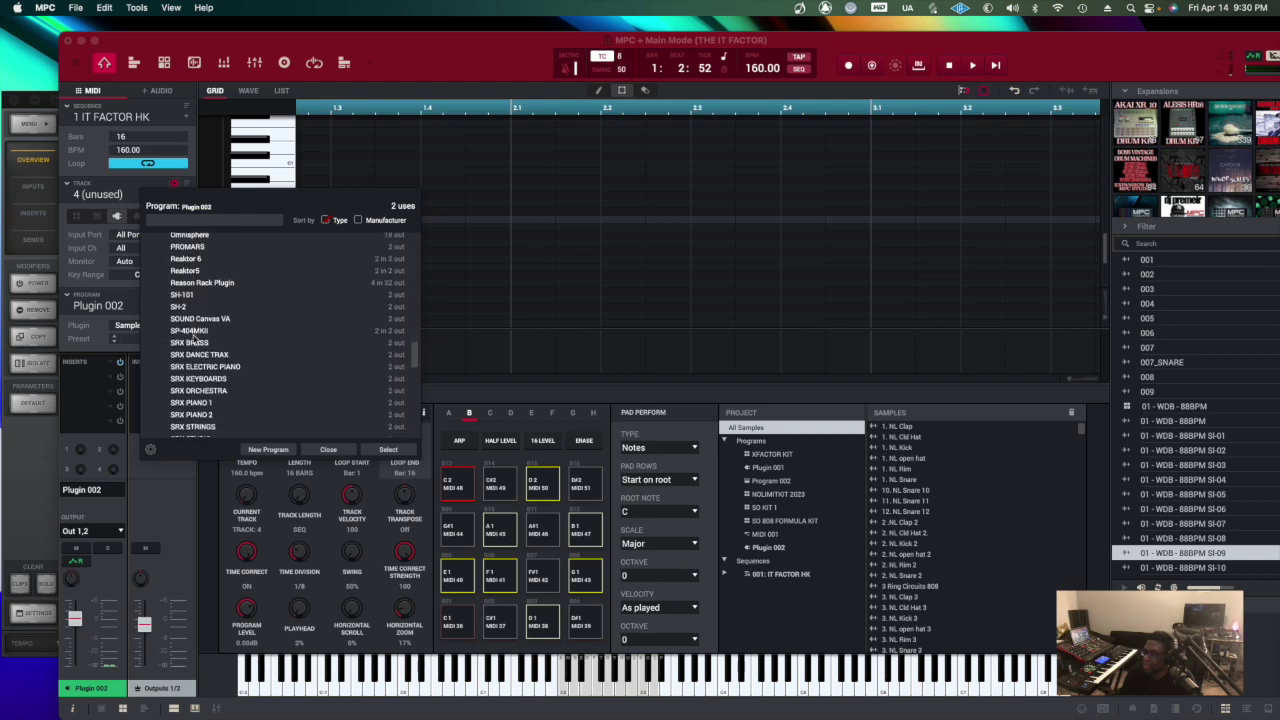
{"action": "scroll", "coordinate": [195, 340], "scroll_direction": "down", "scroll_amount": 15}
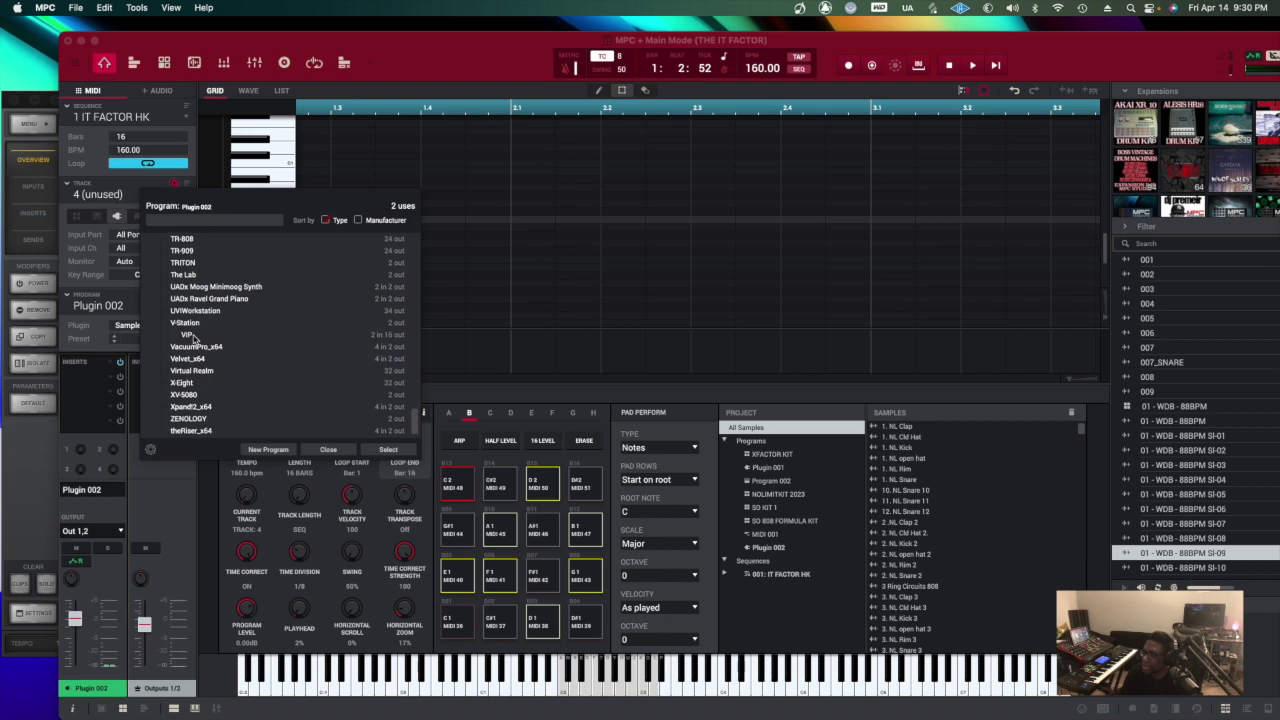
{"action": "left_click", "coordinate": [200, 422]}
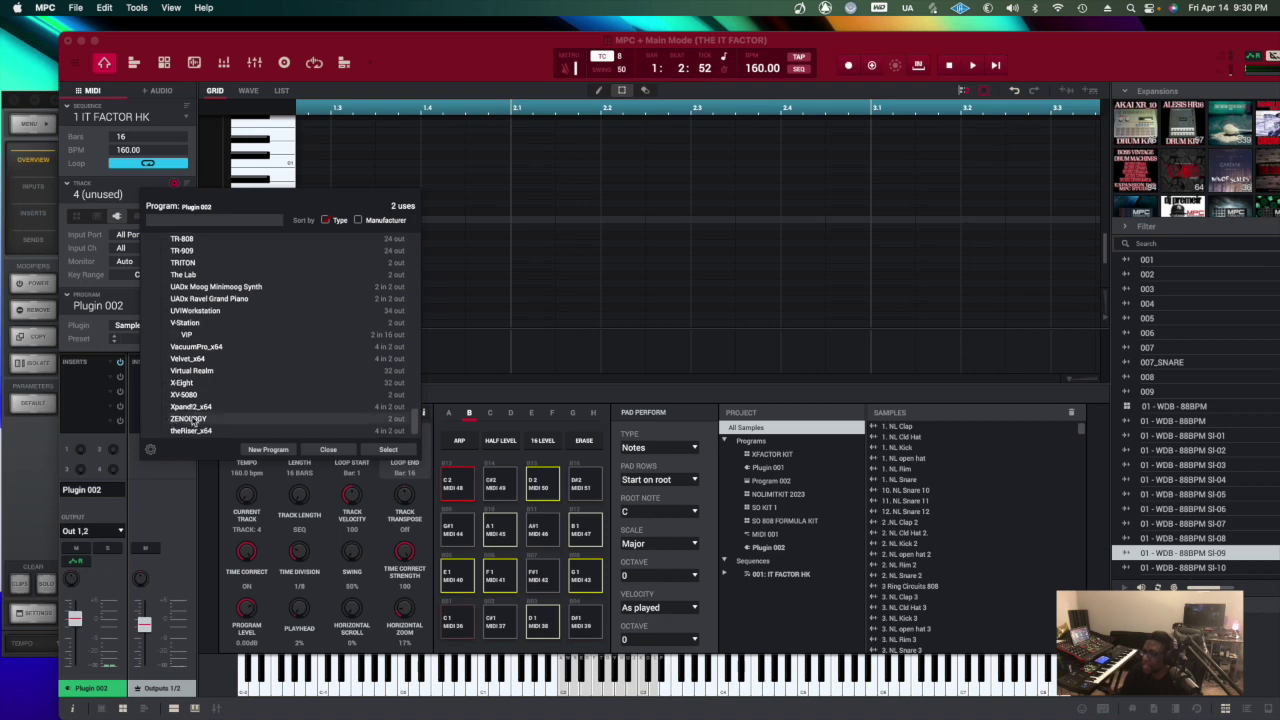
{"action": "left_click", "coordinate": [393, 452]}
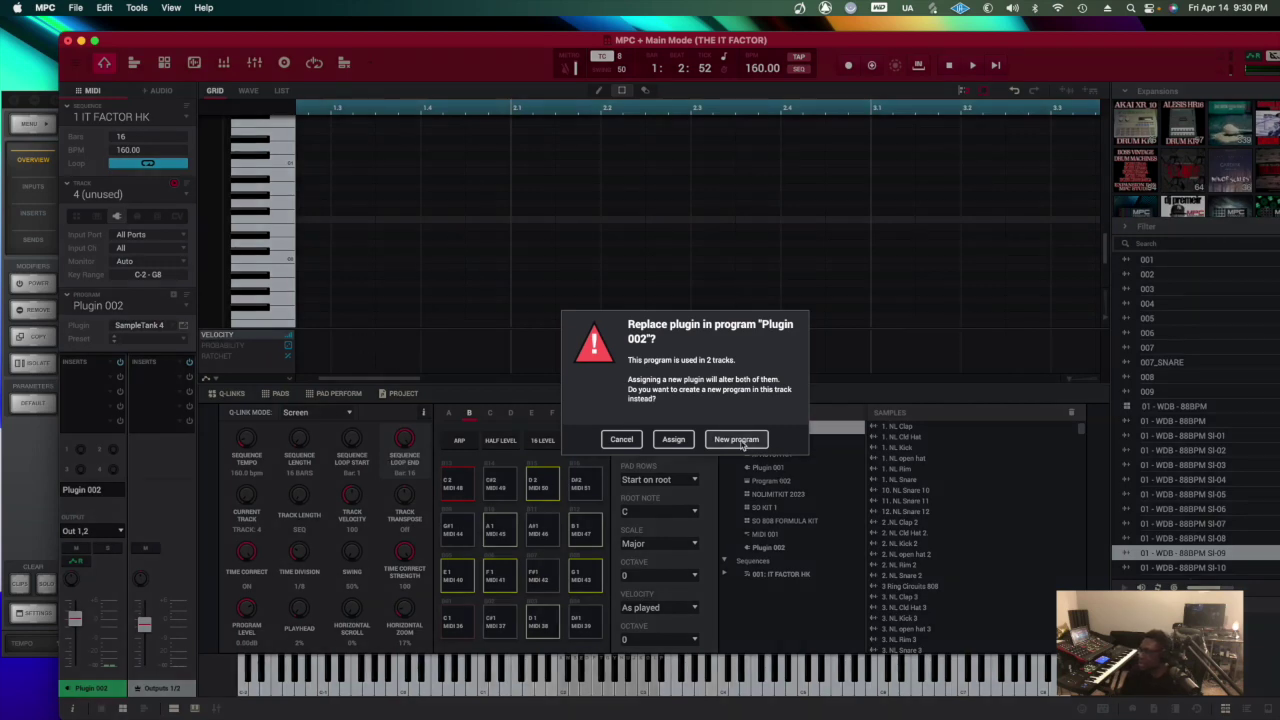
{"action": "left_click", "coordinate": [745, 440]}
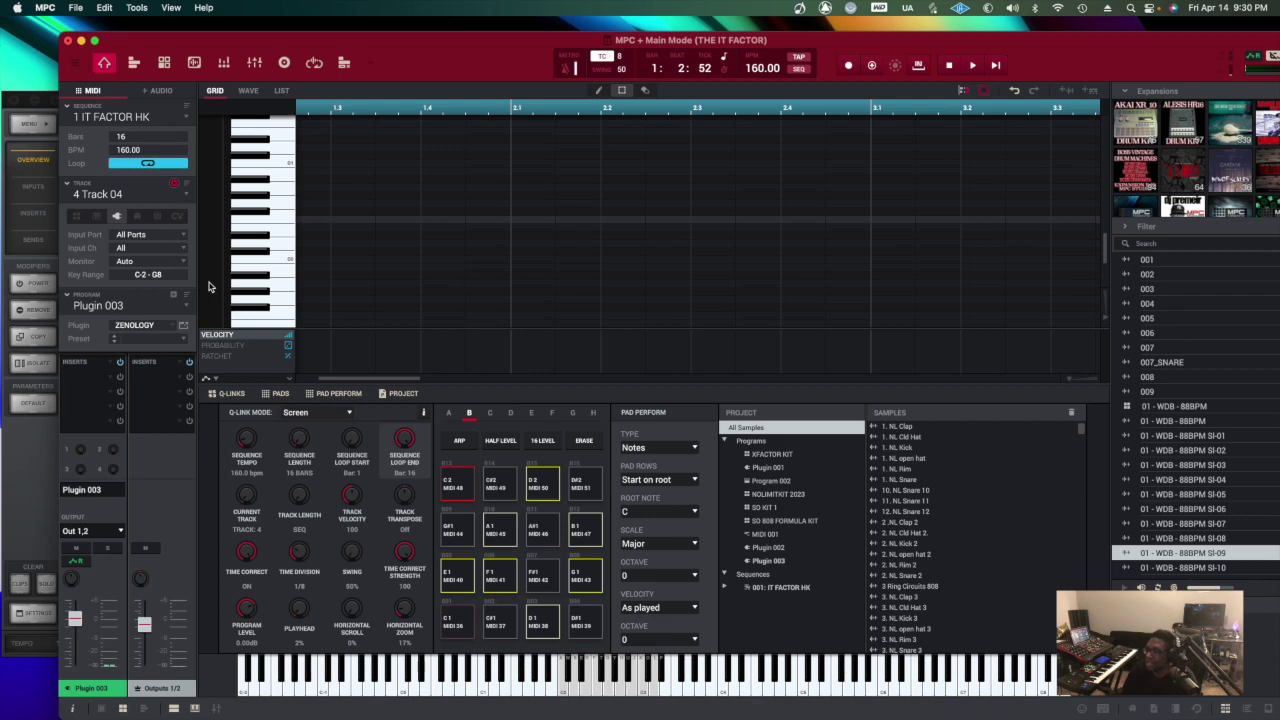
- Open the ZENOLOGY instrument window of Plugin 003 and move it clear of the track settings
{"action": "left_click", "coordinate": [183, 327]}
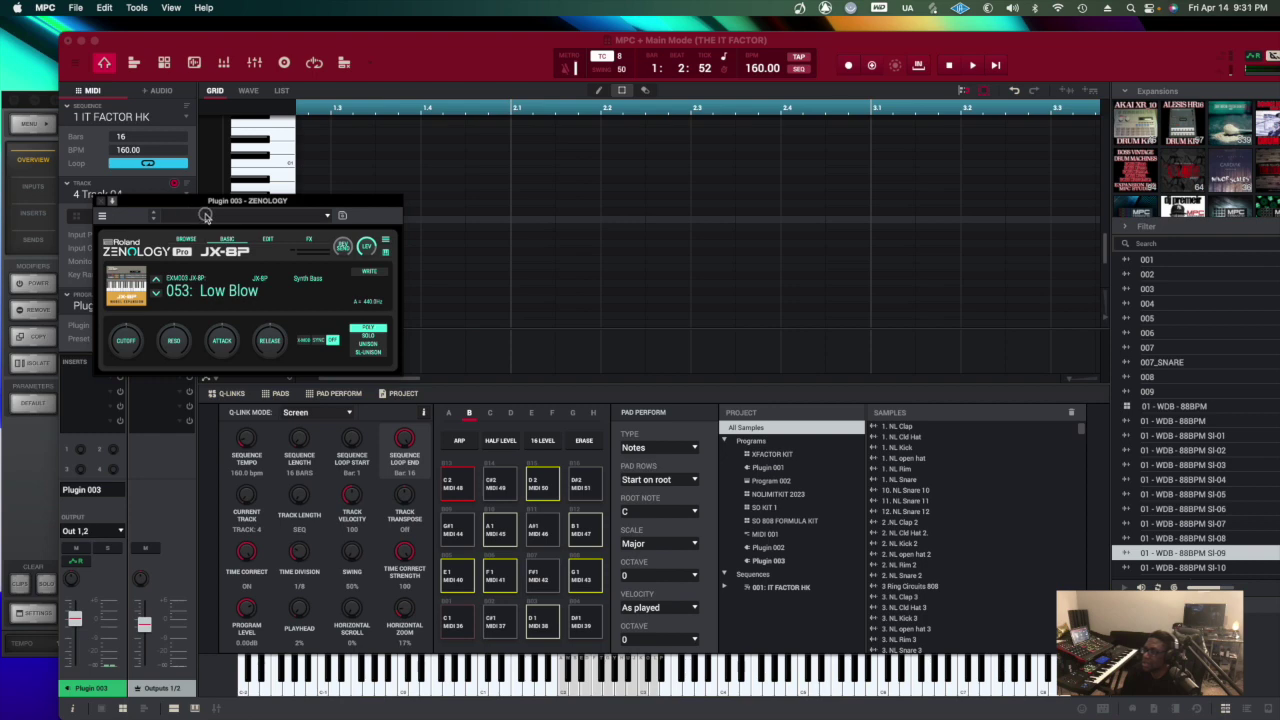
{"action": "left_click_drag", "start_coordinate": [197, 202], "coordinate": [229, 289]}
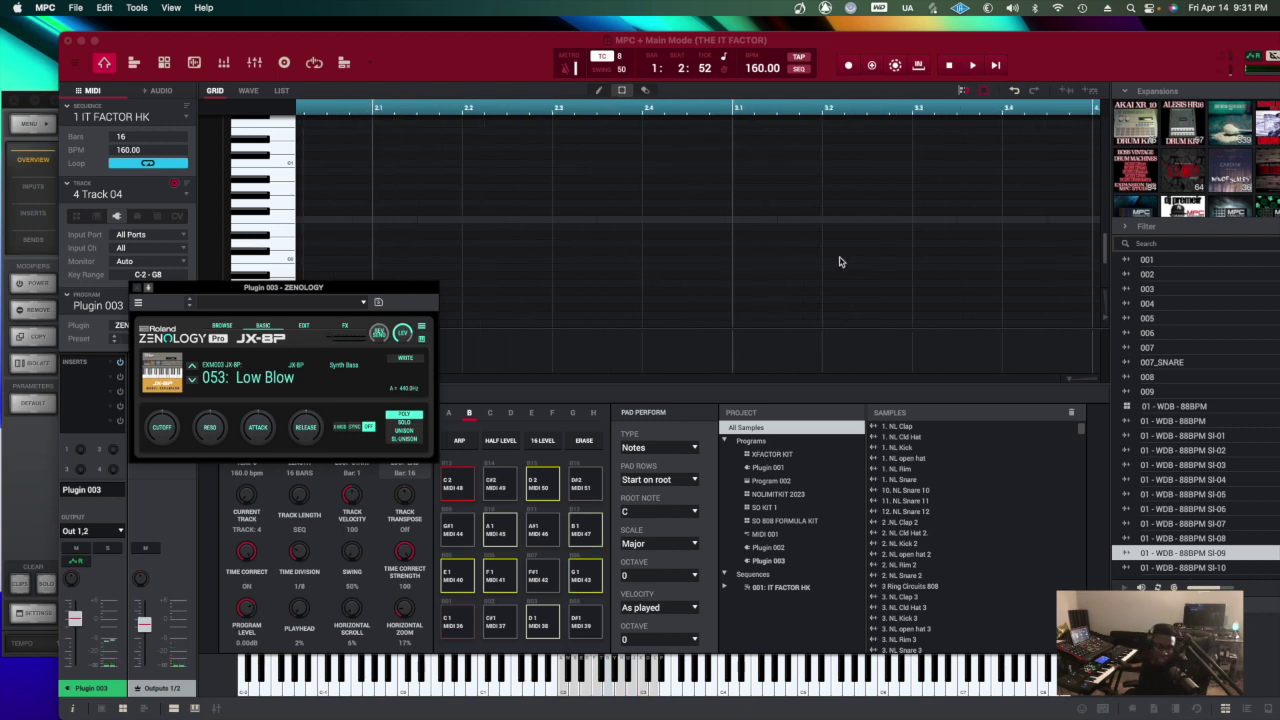
{"action": "scroll", "coordinate": [837, 271], "scroll_direction": "right", "scroll_amount": 3}
{"action": "scroll", "coordinate": [649, 365], "scroll_direction": "right", "scroll_amount": 1}
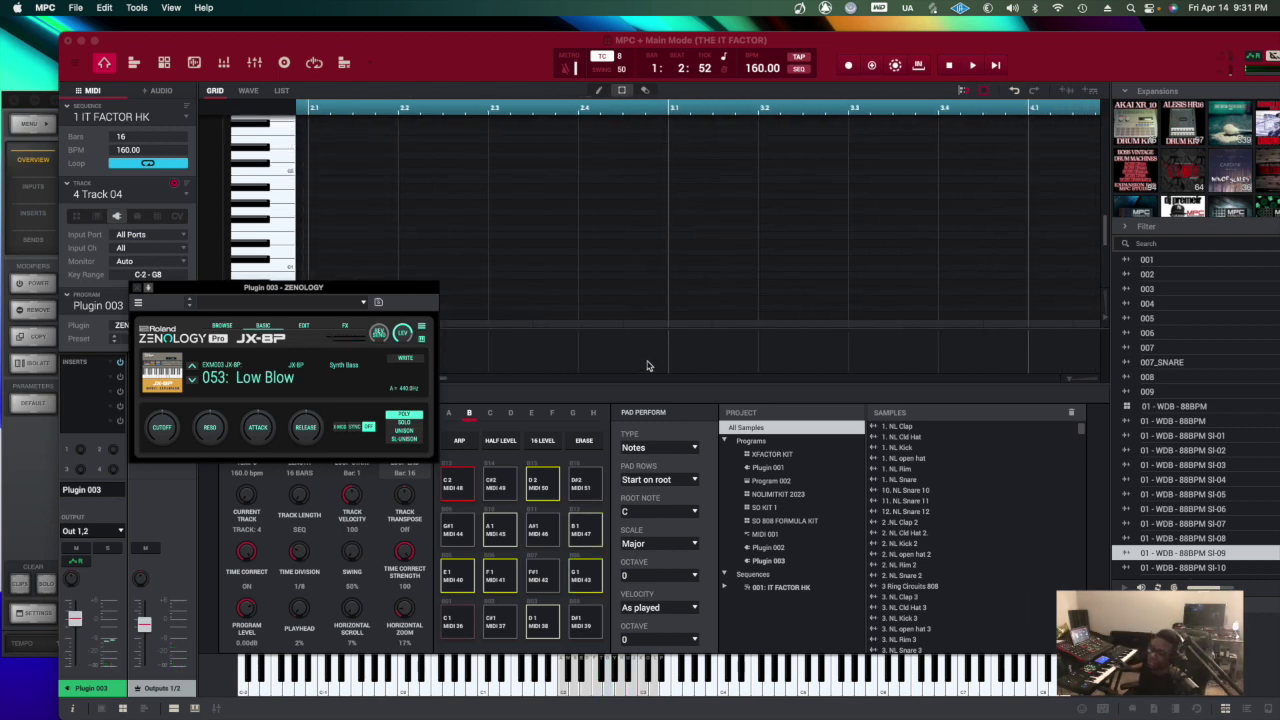
{"action": "scroll", "coordinate": [636, 370], "scroll_direction": "left", "scroll_amount": 1}
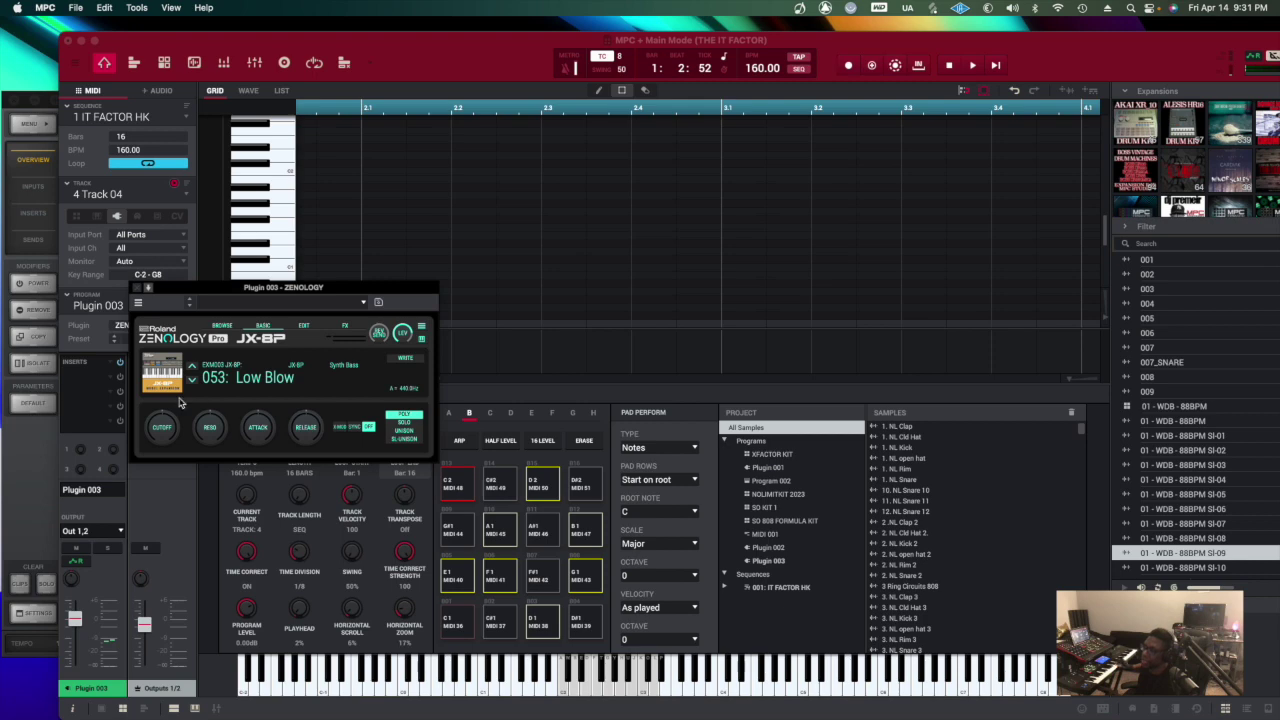
- Audition the JX-8P synth bass presets that follow Low Blow, including Bit Basher and Delay Bass
{"action": "left_click", "coordinate": [193, 383]}
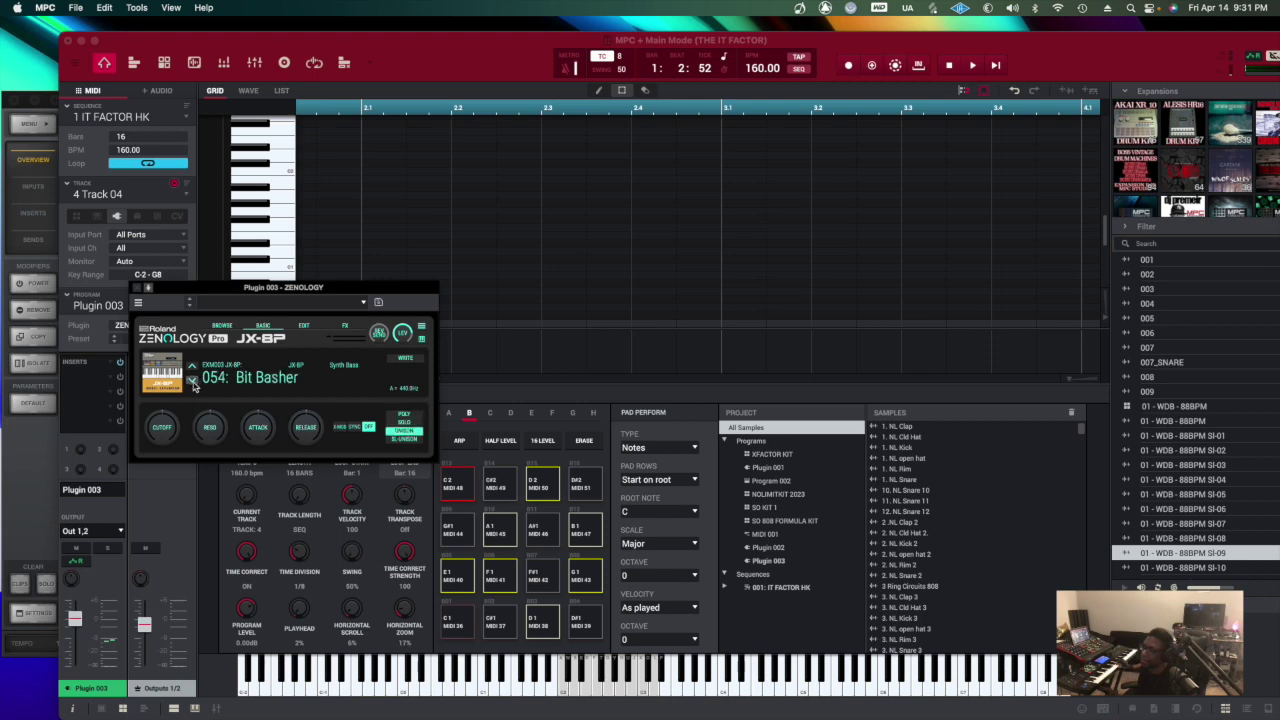
{"action": "left_click", "coordinate": [193, 383]}
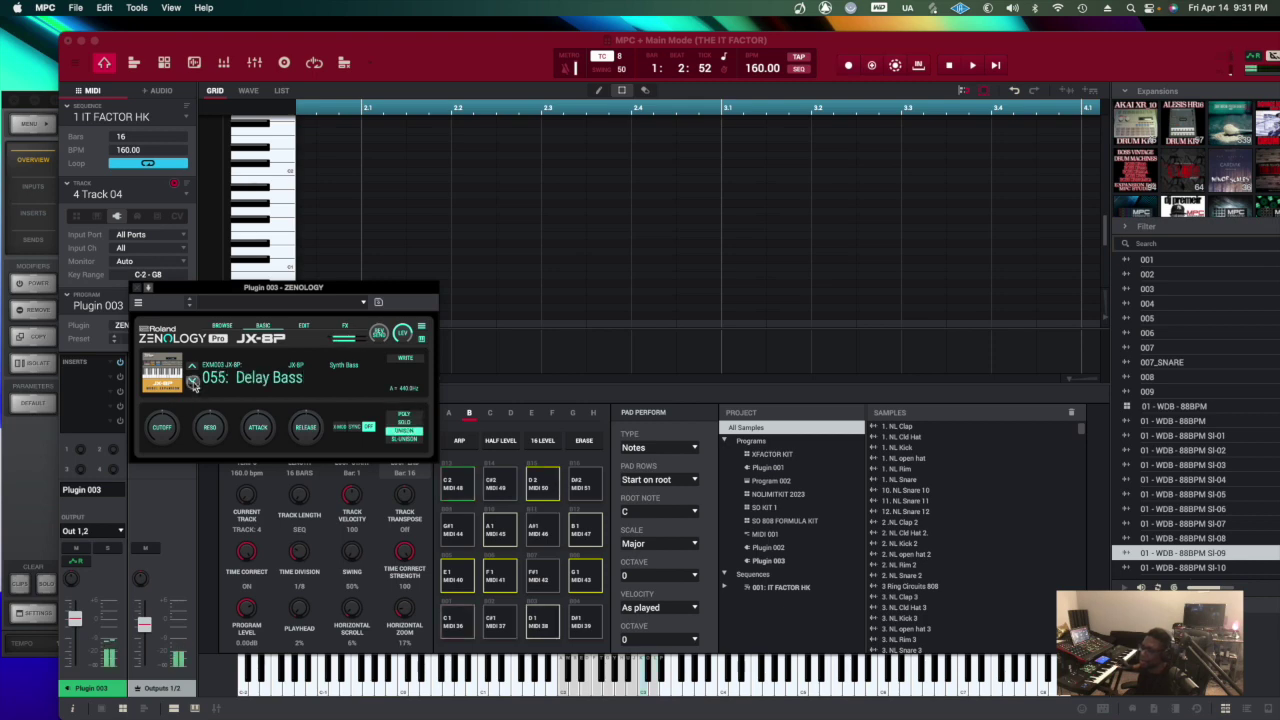
{"action": "left_click", "coordinate": [193, 383]}
{"action": "left_click", "coordinate": [194, 384]}
- Load the synth lead preset Follow Me from the PRST_B AX Collection bank into ZENOLOGY
{"action": "left_click", "coordinate": [236, 380]}
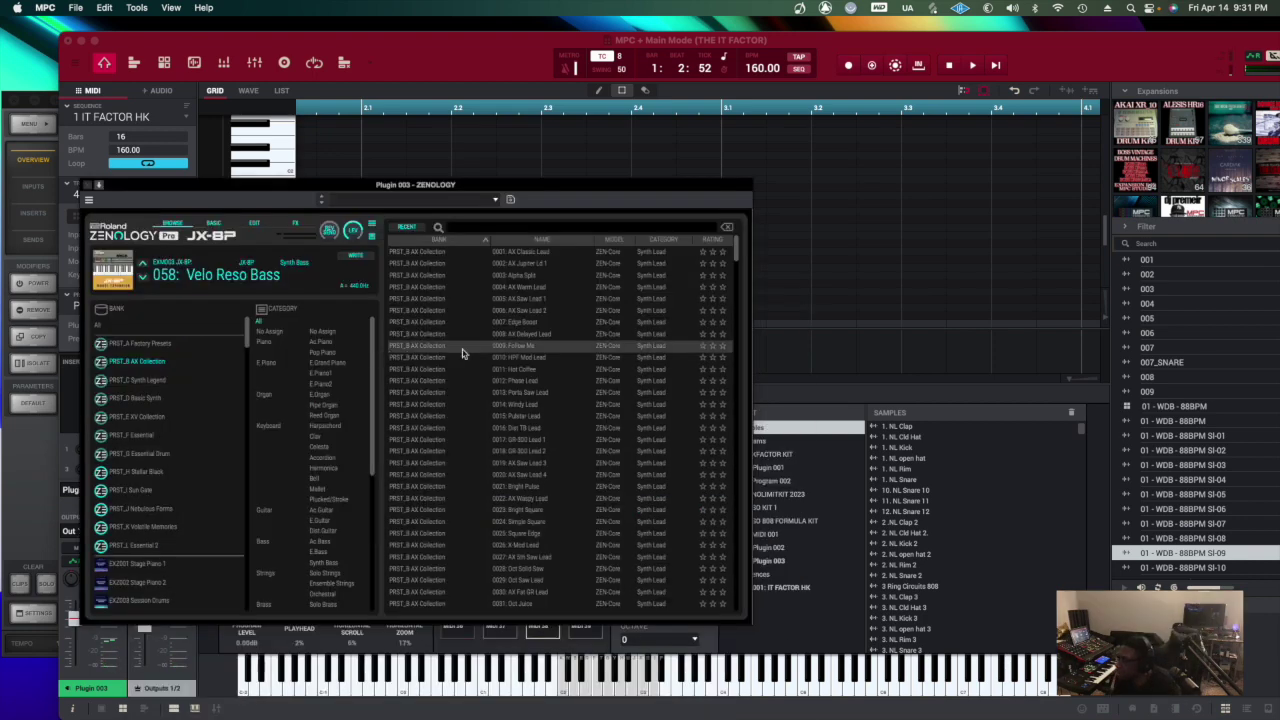
{"action": "double_click", "coordinate": [505, 347]}
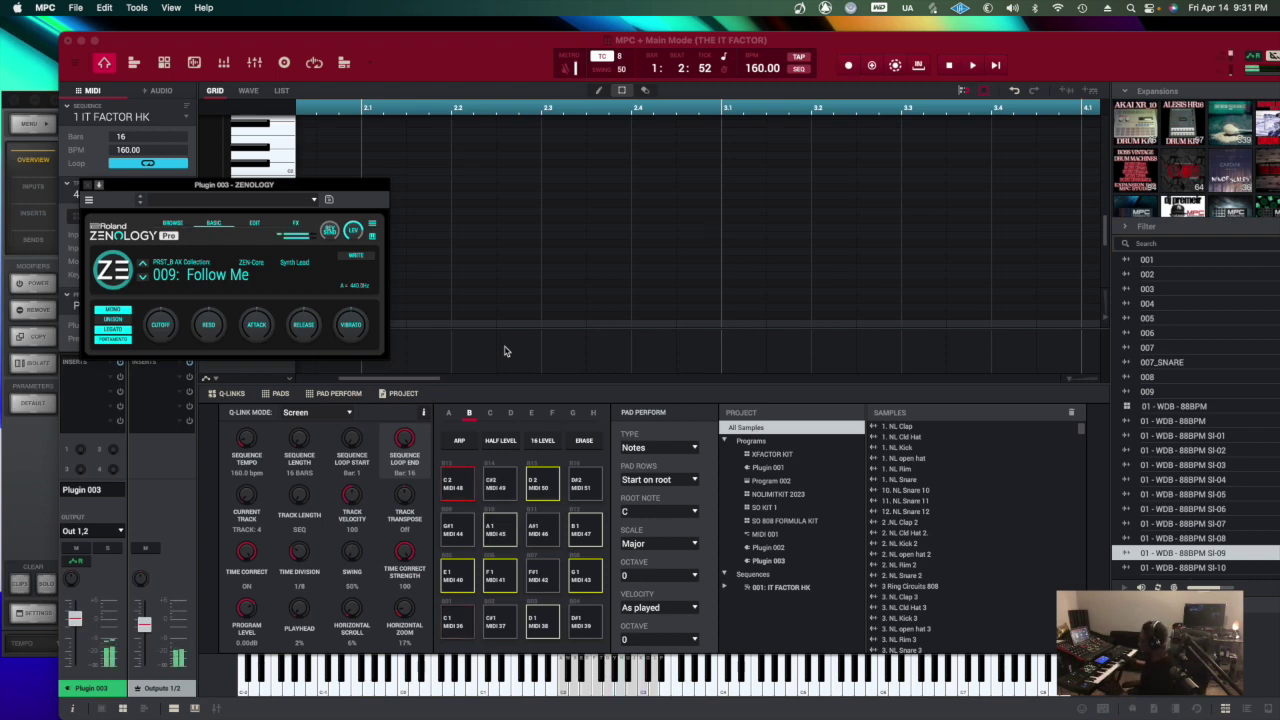
- Audition the AX Collection synth leads that follow Follow Me, including Hot Coffee, Windy Lead, Dist TB Lead and AX Saw Lead 3
{"action": "scroll", "coordinate": [491, 349], "scroll_direction": "right", "scroll_amount": 3}
{"action": "scroll", "coordinate": [491, 349], "scroll_direction": "right", "scroll_amount": 2}
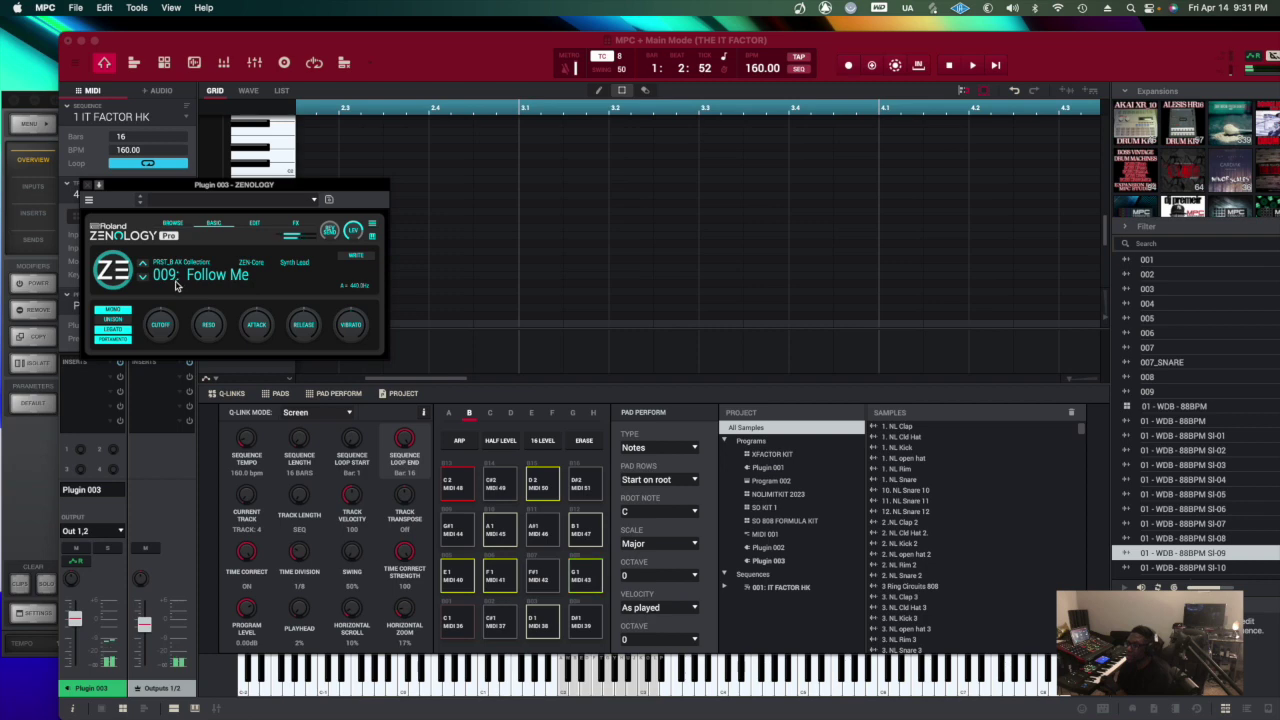
{"action": "left_click", "coordinate": [143, 279]}
{"action": "left_click", "coordinate": [143, 279]}
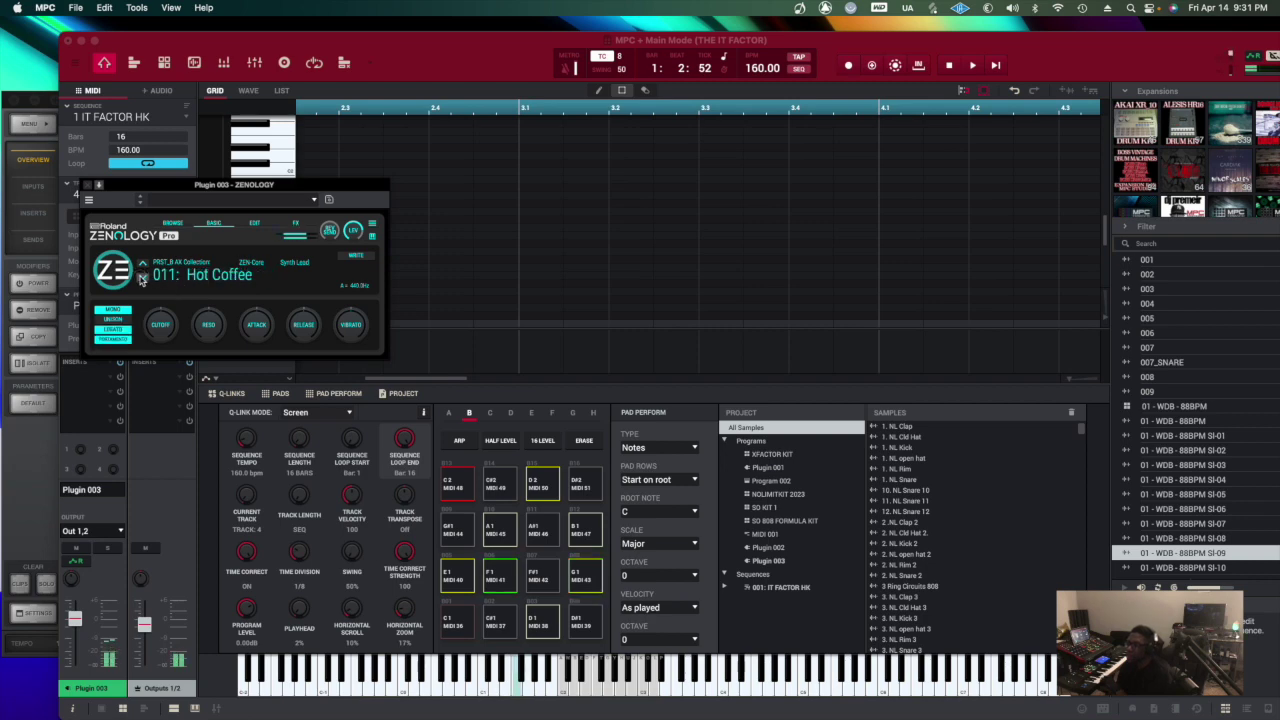
{"action": "left_click", "coordinate": [143, 279]}
{"action": "left_click", "coordinate": [143, 279]}
{"action": "left_click", "coordinate": [143, 279]}
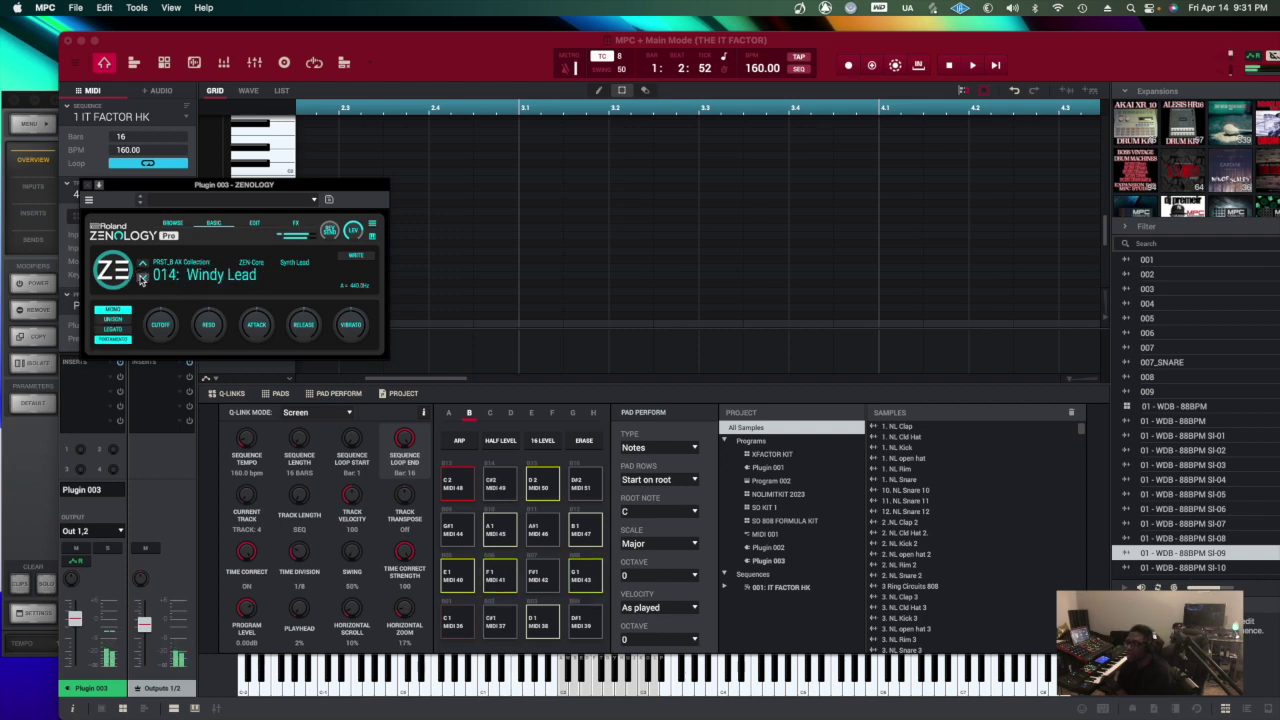
{"action": "left_click", "coordinate": [143, 279]}
{"action": "left_click", "coordinate": [143, 279]}
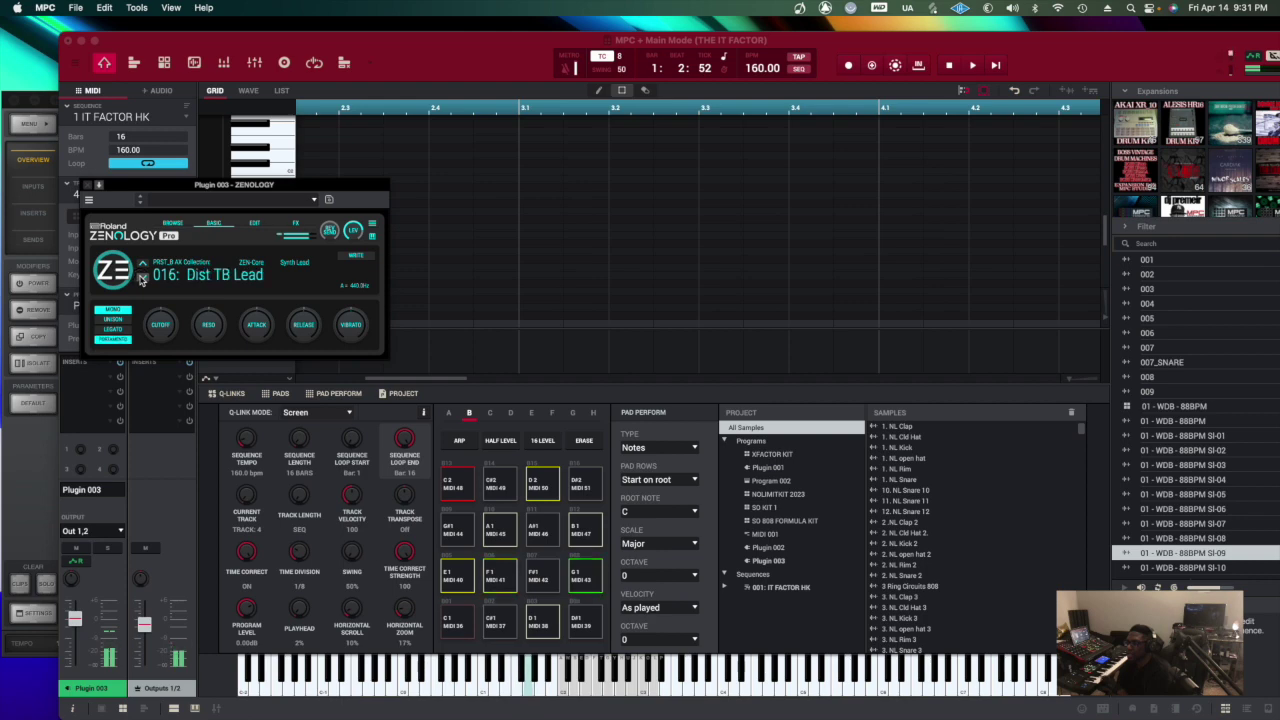
{"action": "left_click", "coordinate": [143, 279]}
{"action": "left_click", "coordinate": [143, 279]}
{"action": "left_click", "coordinate": [143, 279]}
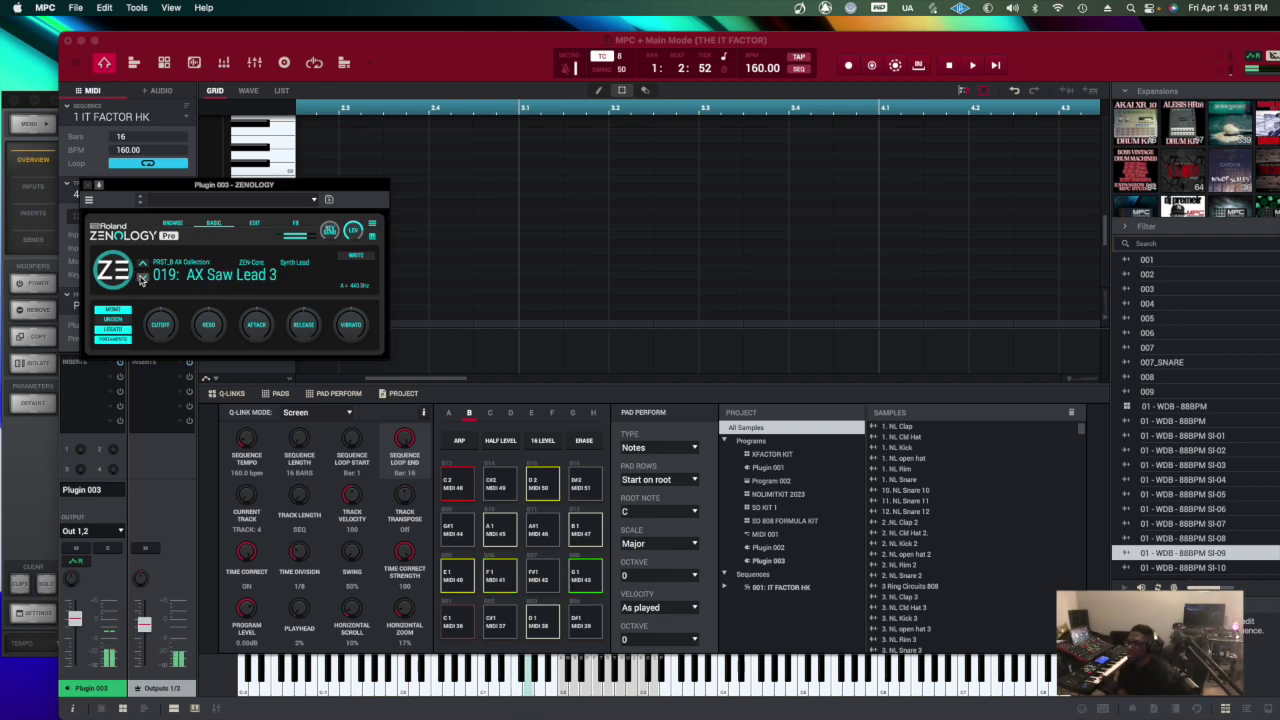
- Audition further AX Collection lead presets, including Simple Square and AX 5th Saw Lead
{"action": "left_click", "coordinate": [143, 279]}
{"action": "left_click", "coordinate": [143, 279]}
{"action": "left_click", "coordinate": [143, 279]}
{"action": "left_click", "coordinate": [143, 279]}
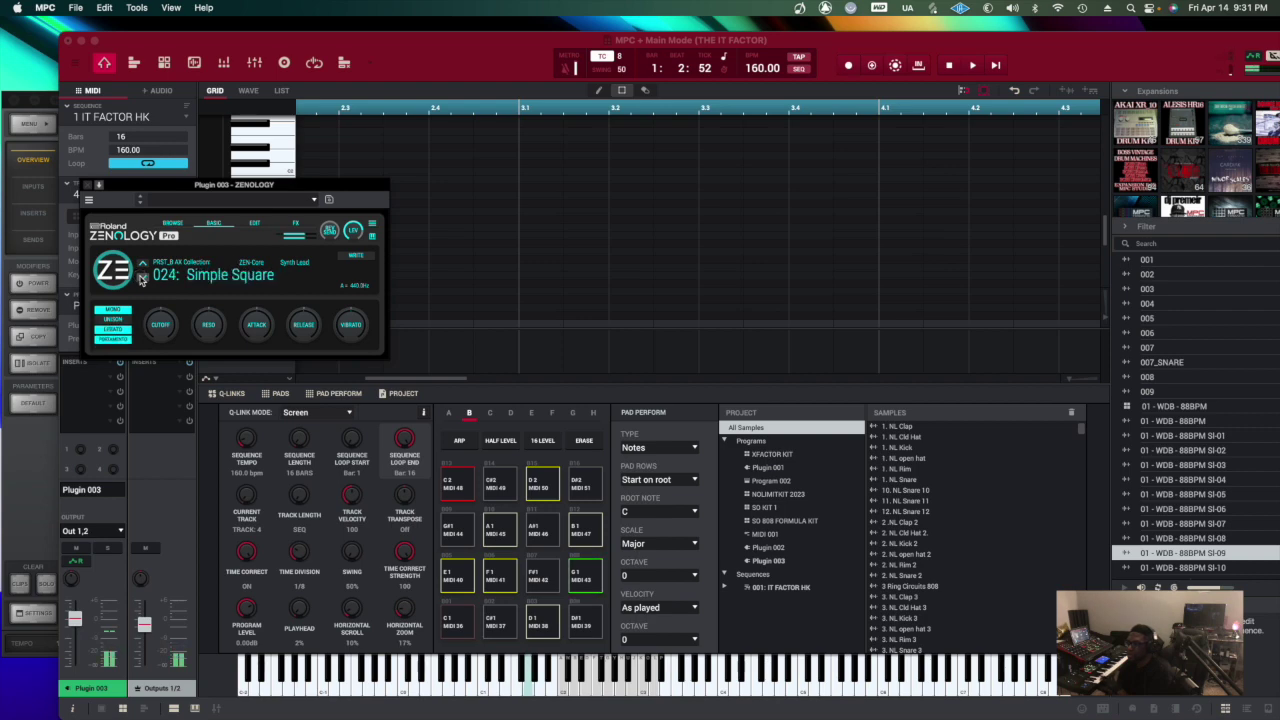
{"action": "left_click", "coordinate": [143, 279]}
{"action": "left_click", "coordinate": [143, 279]}
{"action": "left_click", "coordinate": [143, 279]}
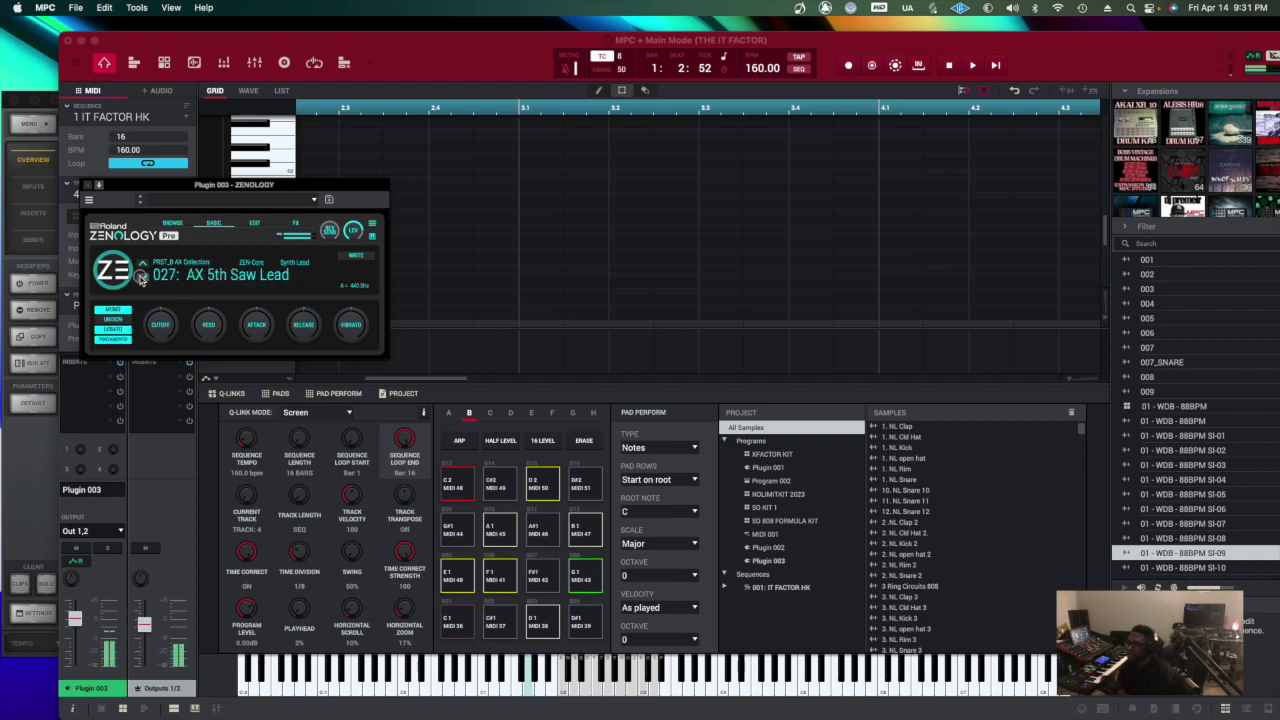
- Load the synth lead preset ZenoLead 8000 from the Sun Gate bank into ZENOLOGY
{"action": "left_click", "coordinate": [143, 279]}
{"action": "left_click", "coordinate": [143, 279]}
{"action": "left_click", "coordinate": [143, 279]}
{"action": "left_click", "coordinate": [143, 279]}
{"action": "left_click", "coordinate": [143, 279]}
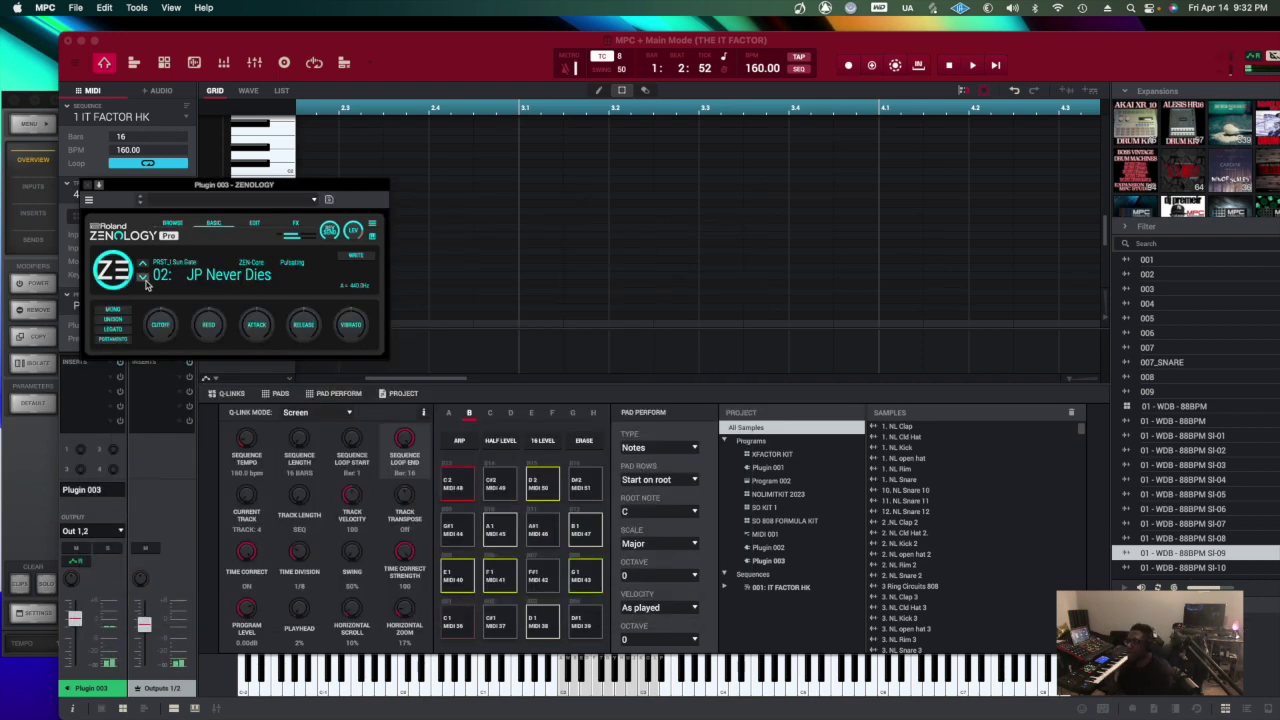
{"action": "left_click", "coordinate": [143, 279]}
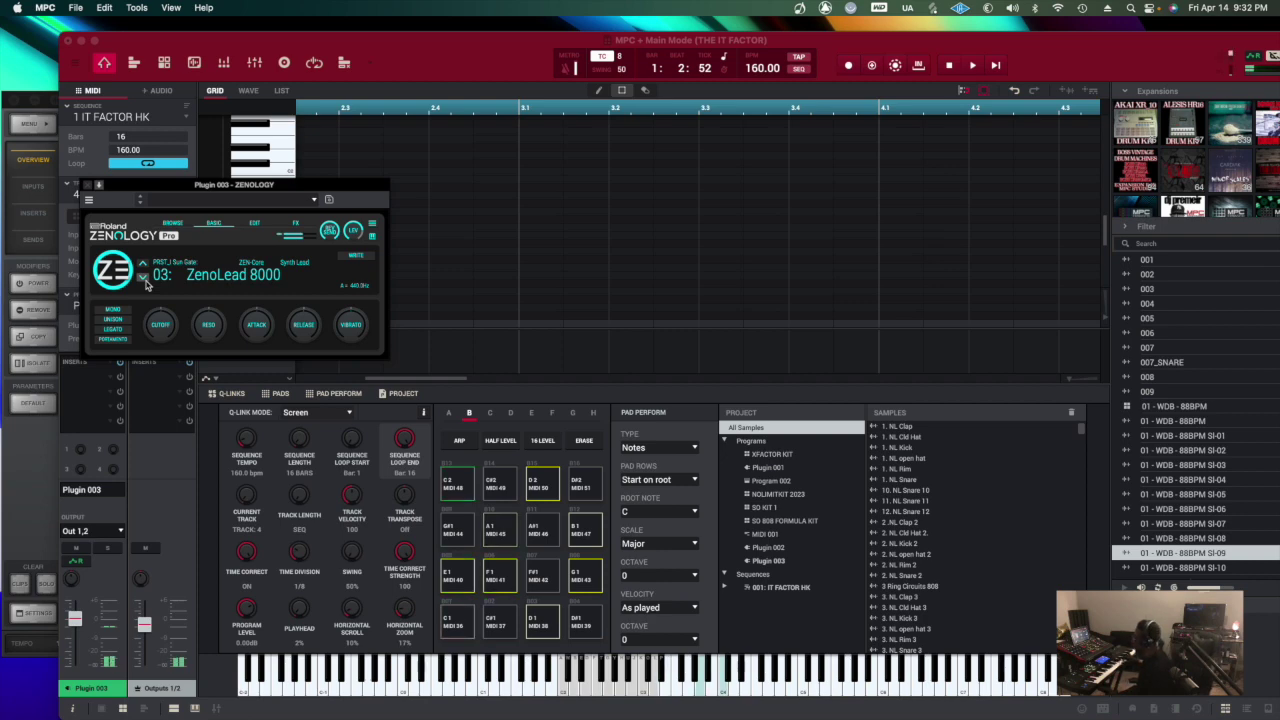
- Play the sequence, compare the J-uno 2000 and JX-8000 presets with the recorded part, and return to ZenoLead 8000
{"action": "key", "text": "space"}
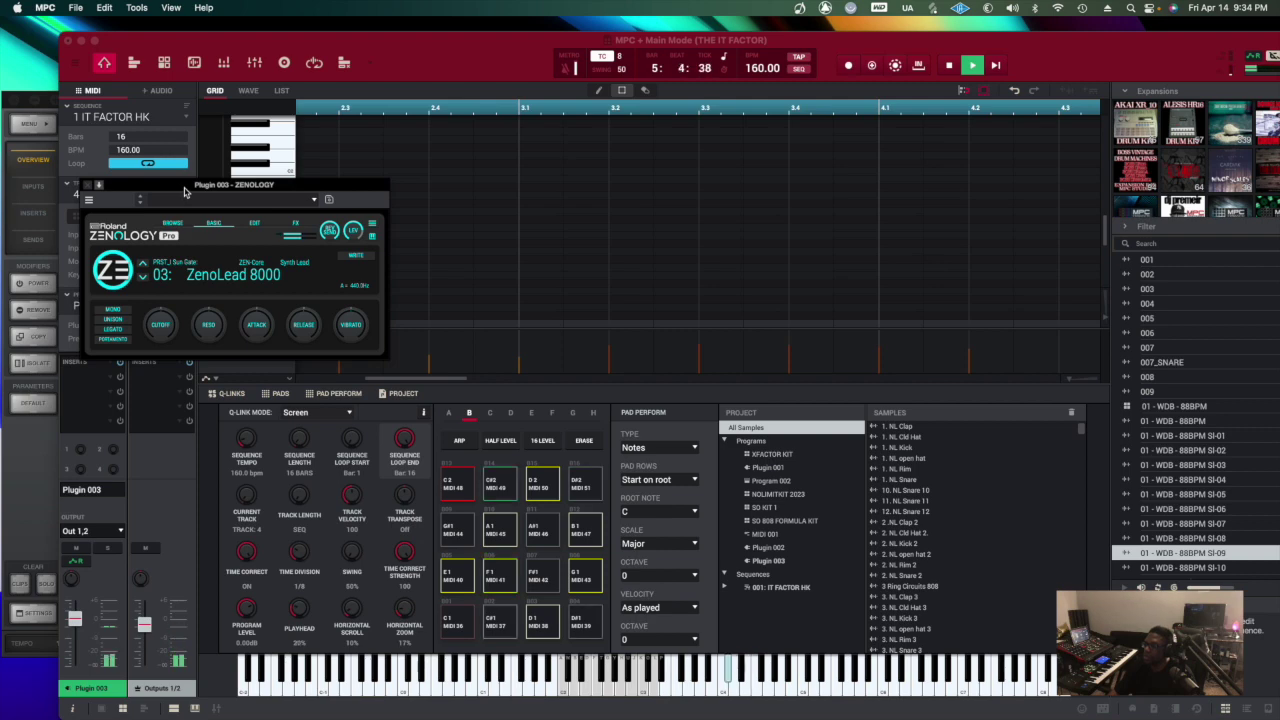
{"action": "left_click", "coordinate": [143, 278]}
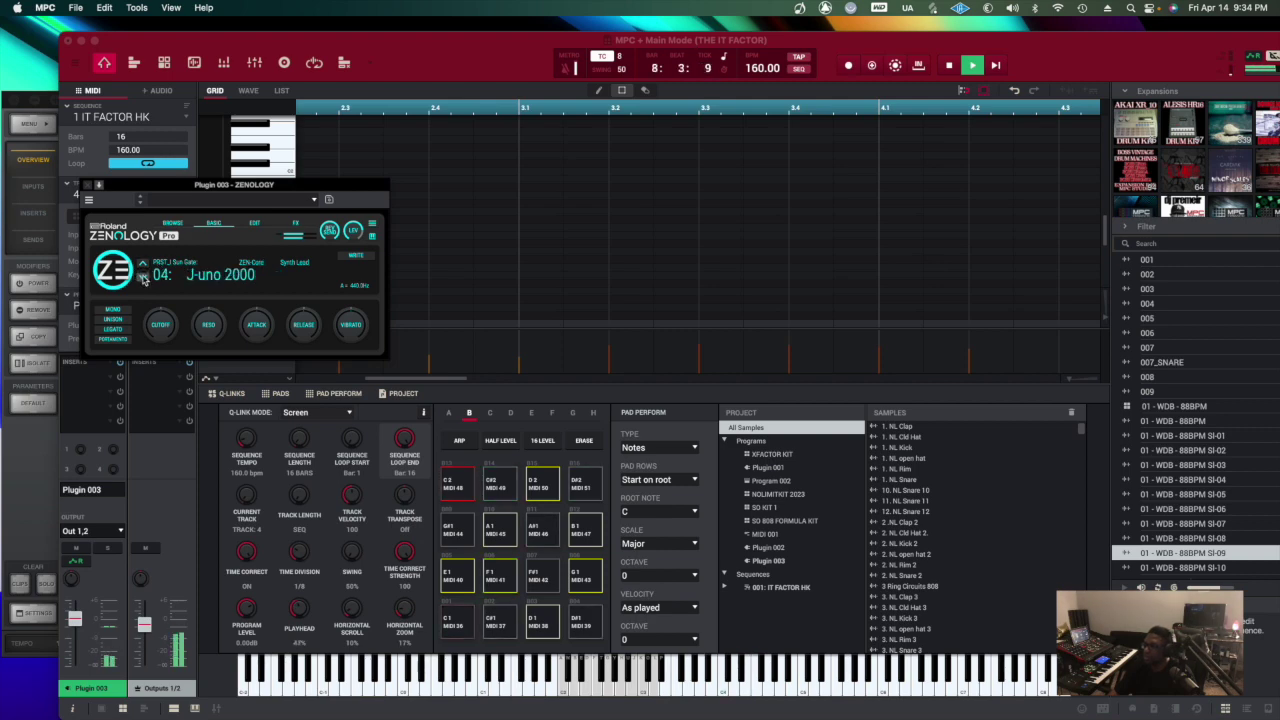
{"action": "left_click", "coordinate": [143, 278]}
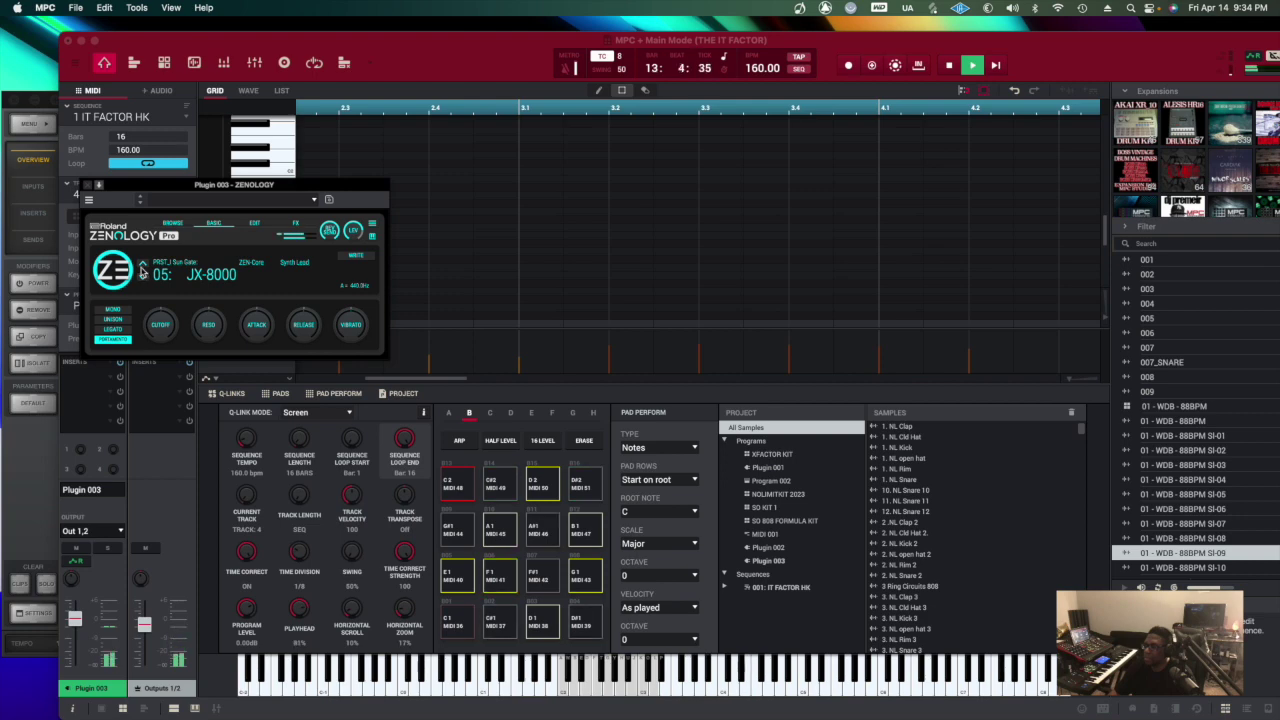
{"action": "left_click", "coordinate": [144, 265]}
{"action": "left_click", "coordinate": [144, 266]}
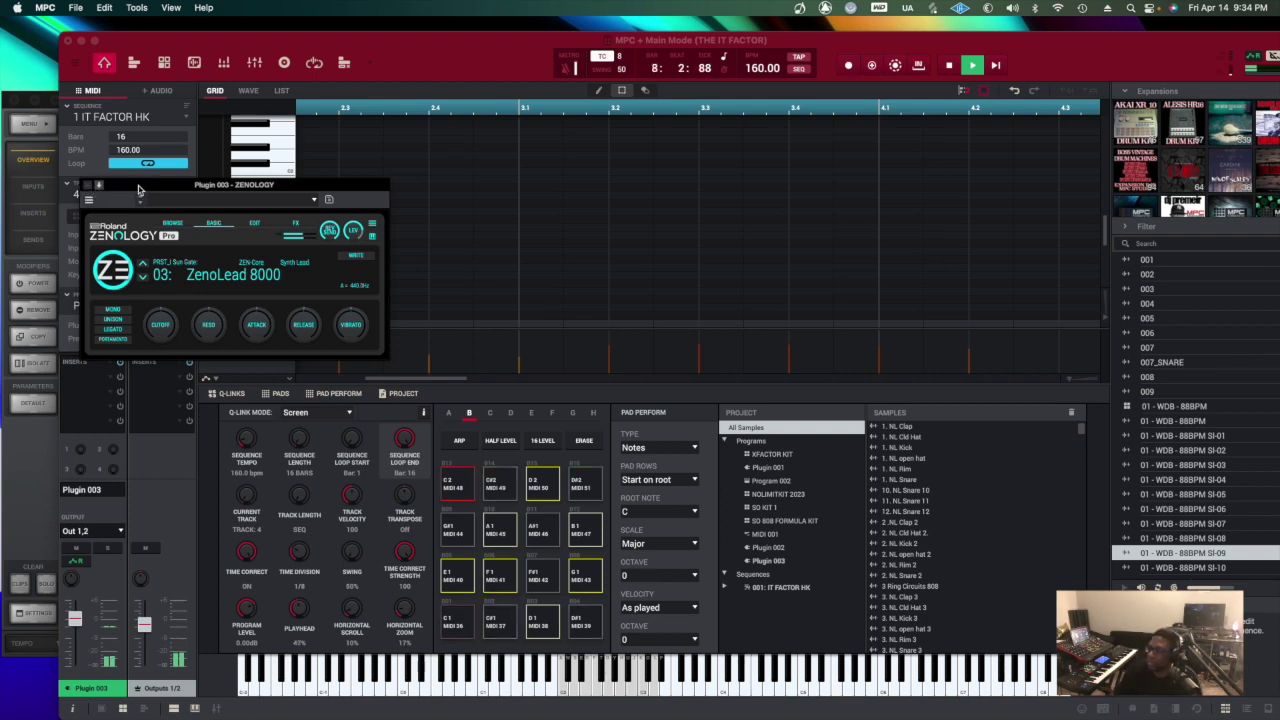
- Clear the ZENOLOGY window from the track settings and lower the Plugin 003 level to about -6.8 dB
{"action": "left_click_drag", "start_coordinate": [133, 187], "coordinate": [185, 190]}
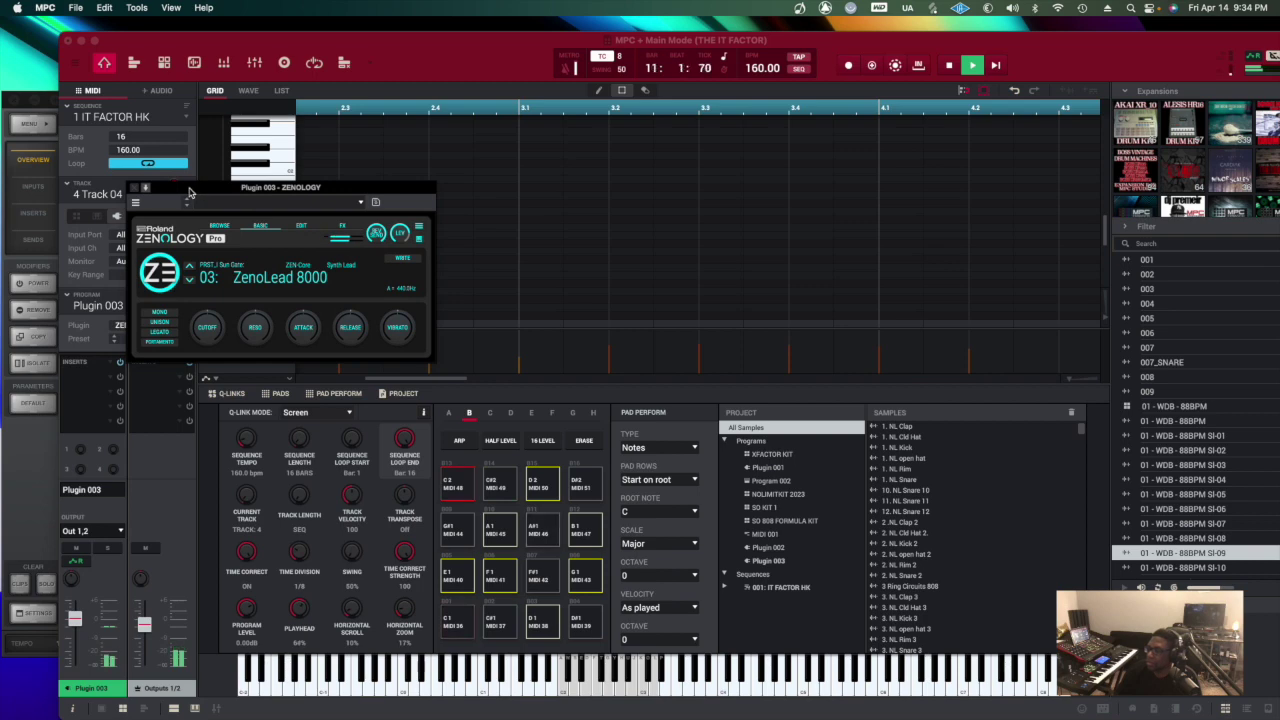
{"action": "key", "text": "space"}
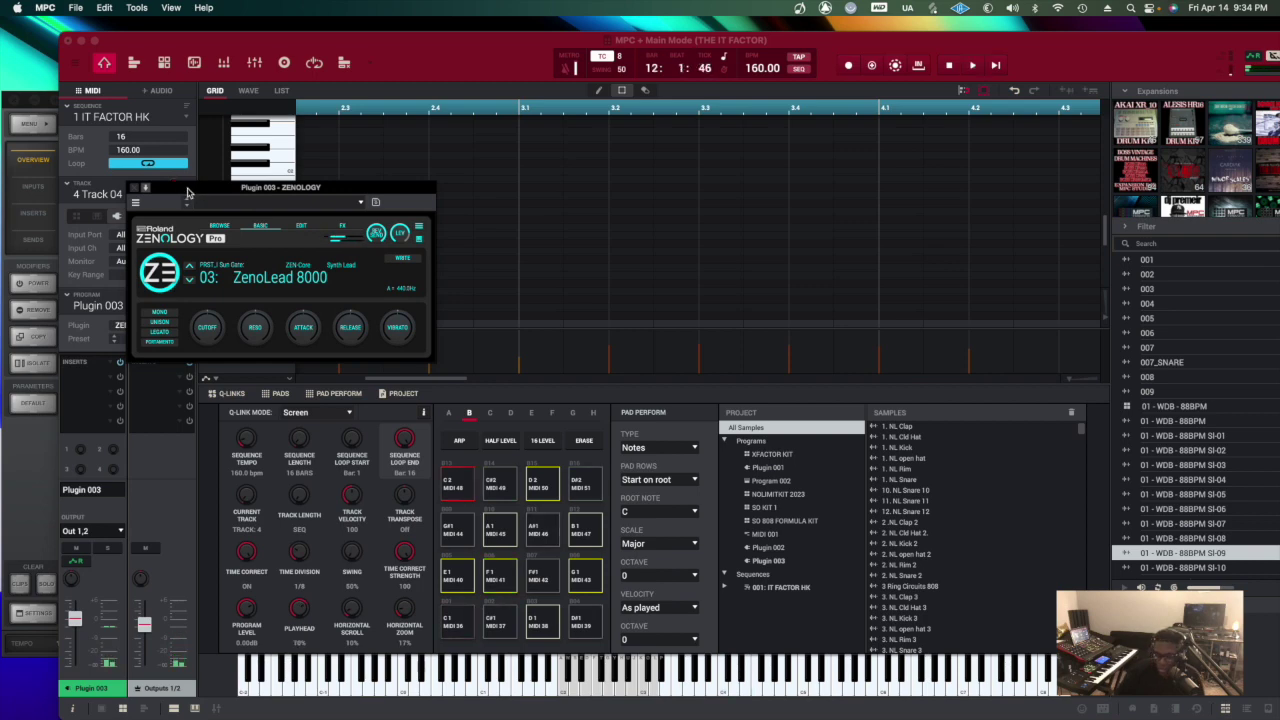
{"action": "left_click", "coordinate": [79, 625]}
{"action": "key", "text": "space"}
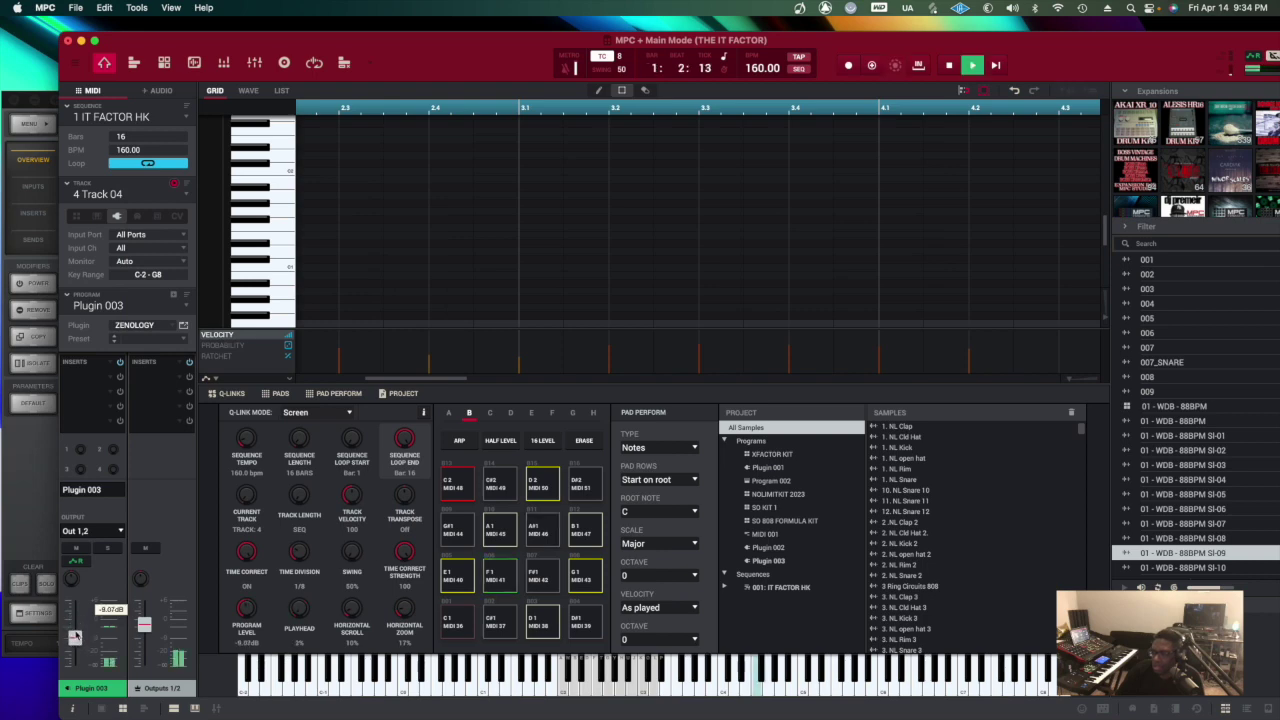
{"action": "left_click_drag", "start_coordinate": [77, 640], "coordinate": [74, 637]}
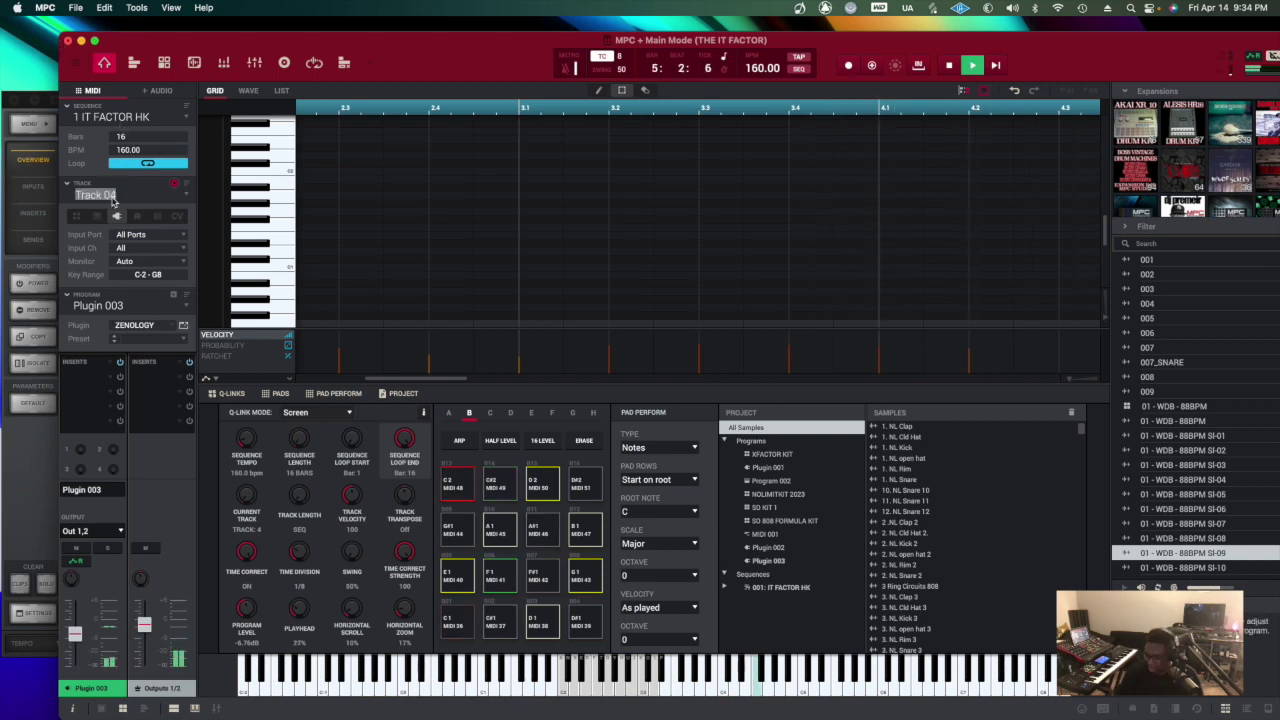
- Rename track 4 as ZENO LEAD
{"action": "type", "text": "2ENO L"}
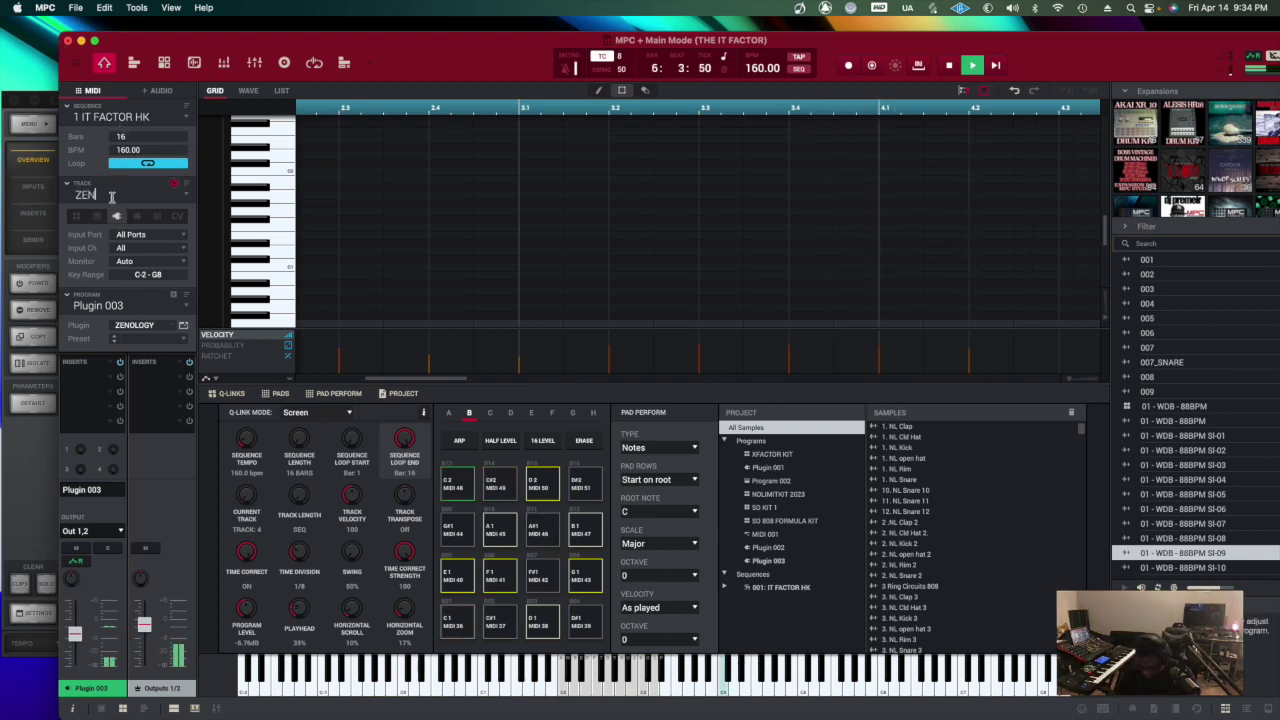
{"action": "type", "text": "EAD"}
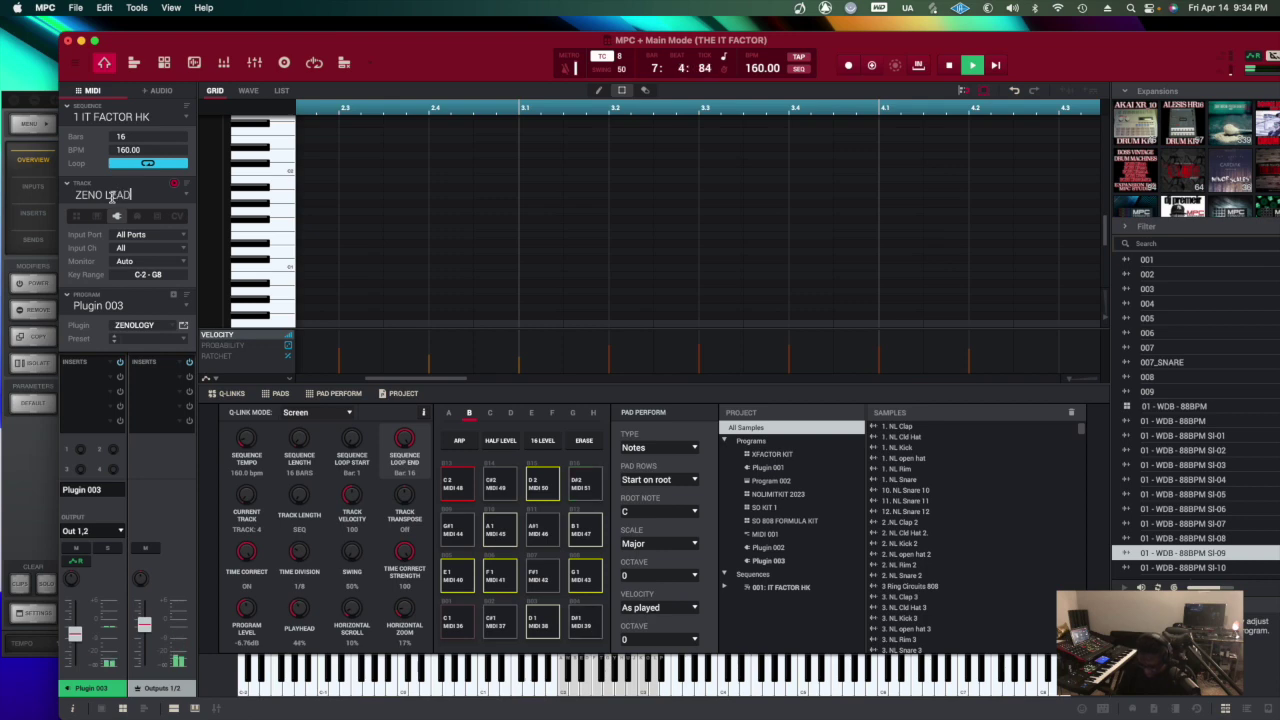
{"action": "key", "text": "Return"}
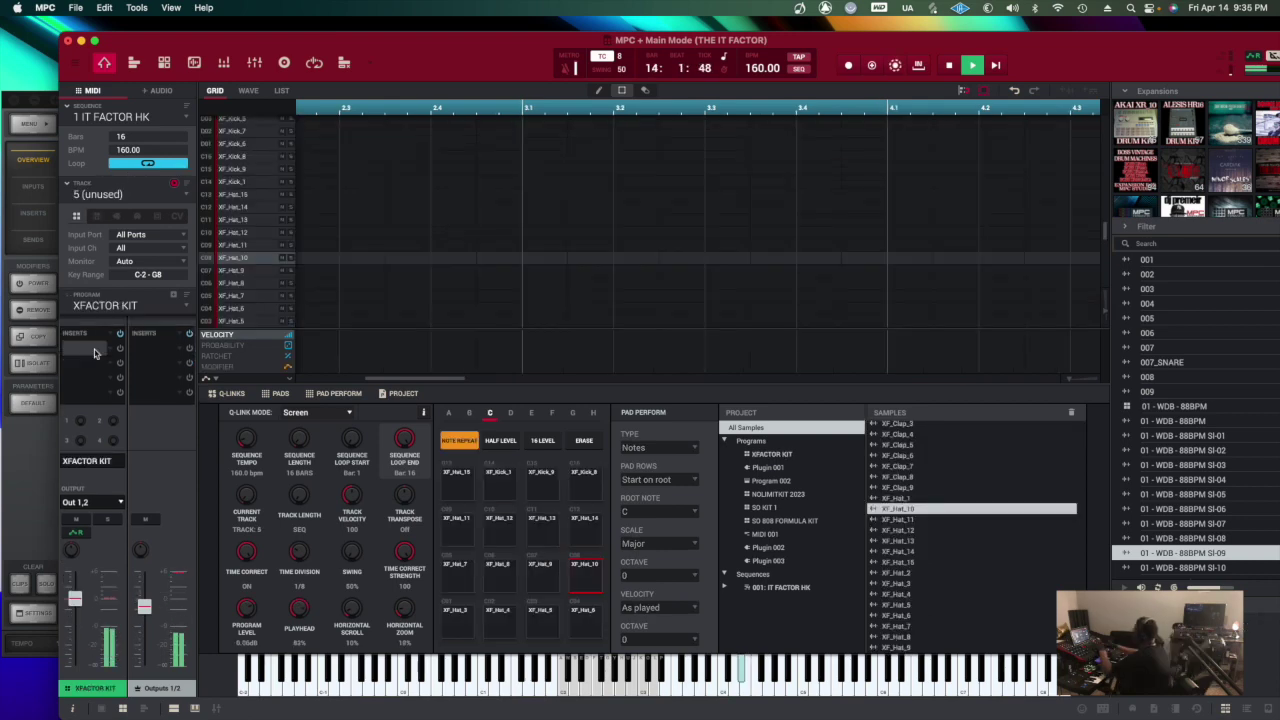
- Lower the Outputs 1/2 master level to -4.90 dB and stop playback
{"action": "key", "text": "o"}
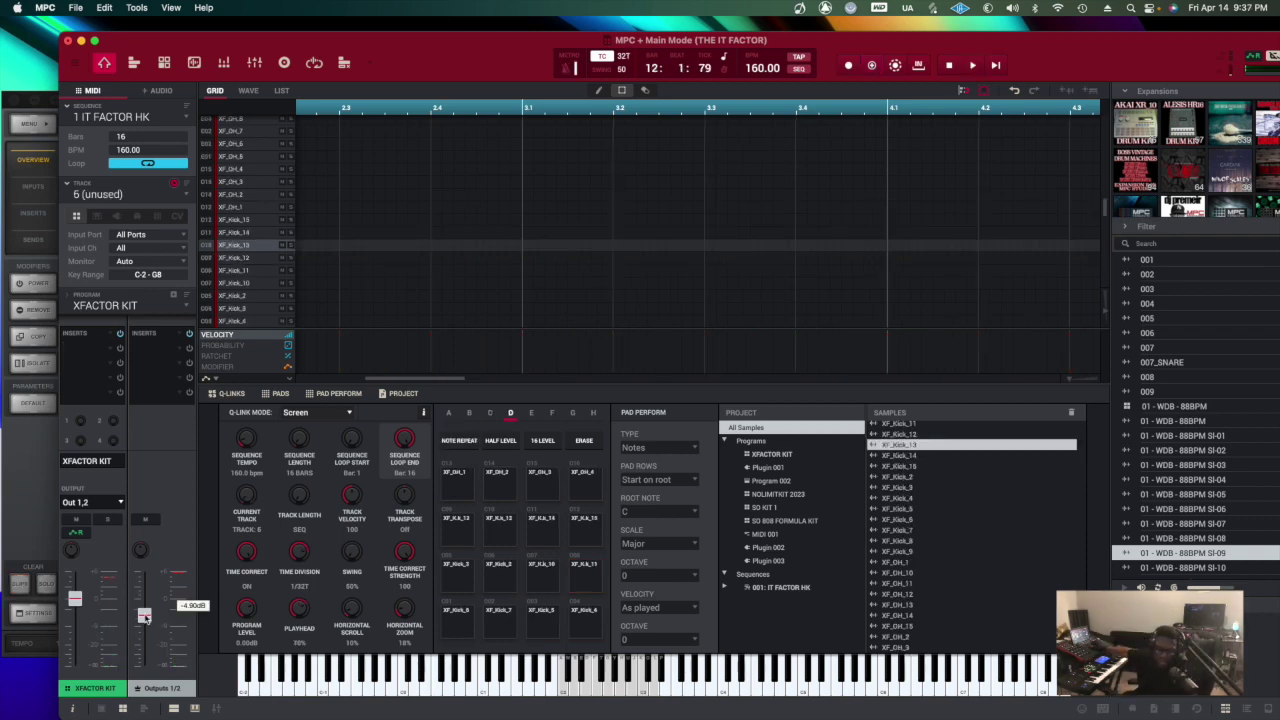
{"action": "left_click_drag", "start_coordinate": [144, 605], "coordinate": [145, 617]}
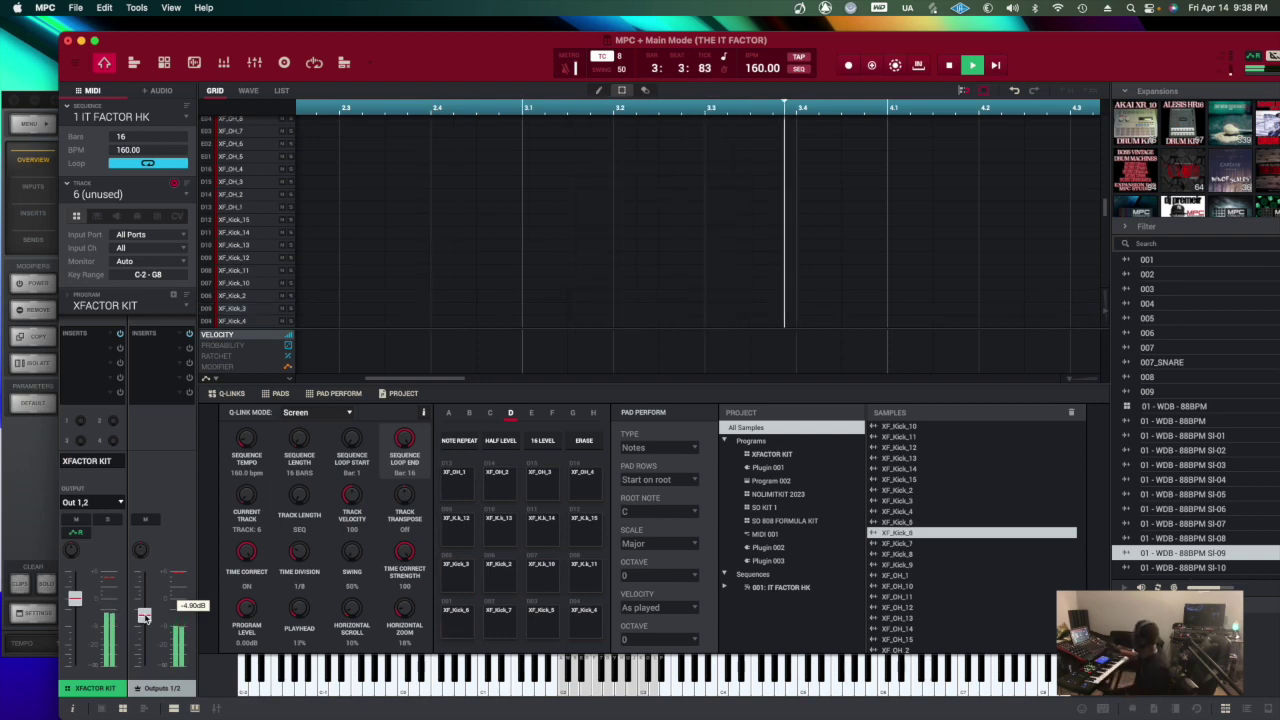
{"action": "key", "text": "space"}
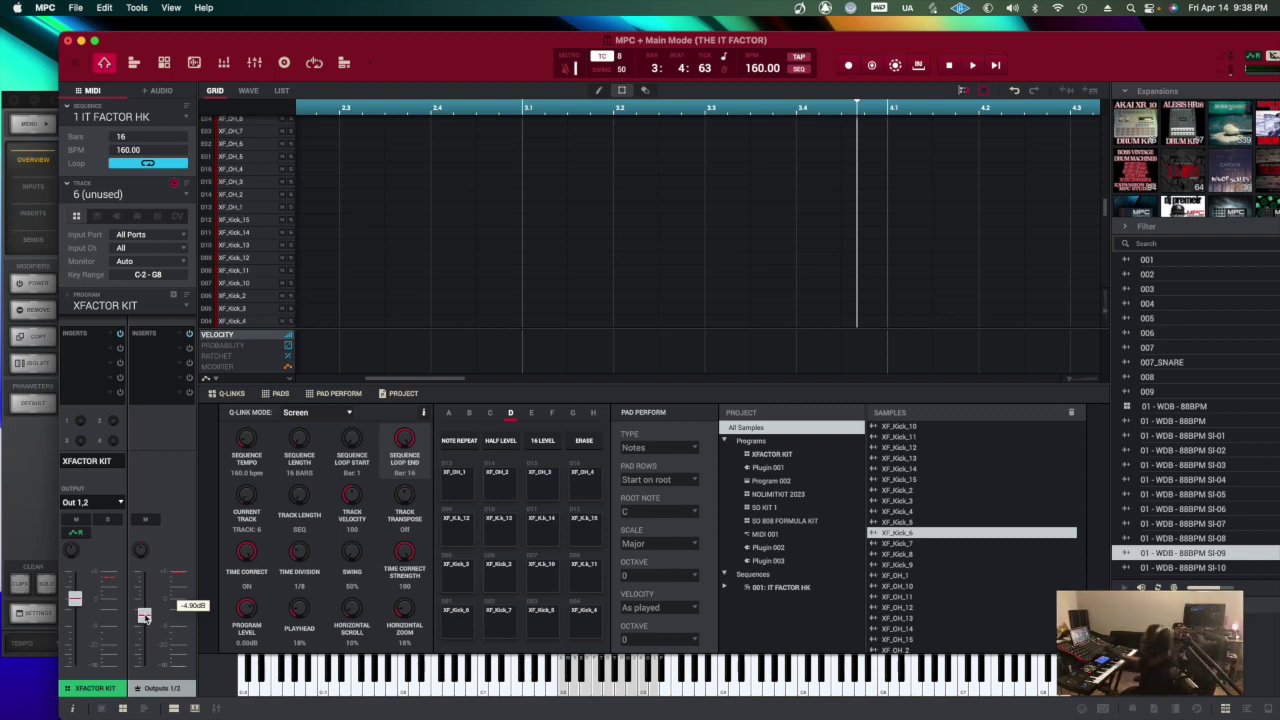
- Play the sequence with XFACTOR KIT kick hits on track 6, and save the project
{"action": "key", "text": "space"}
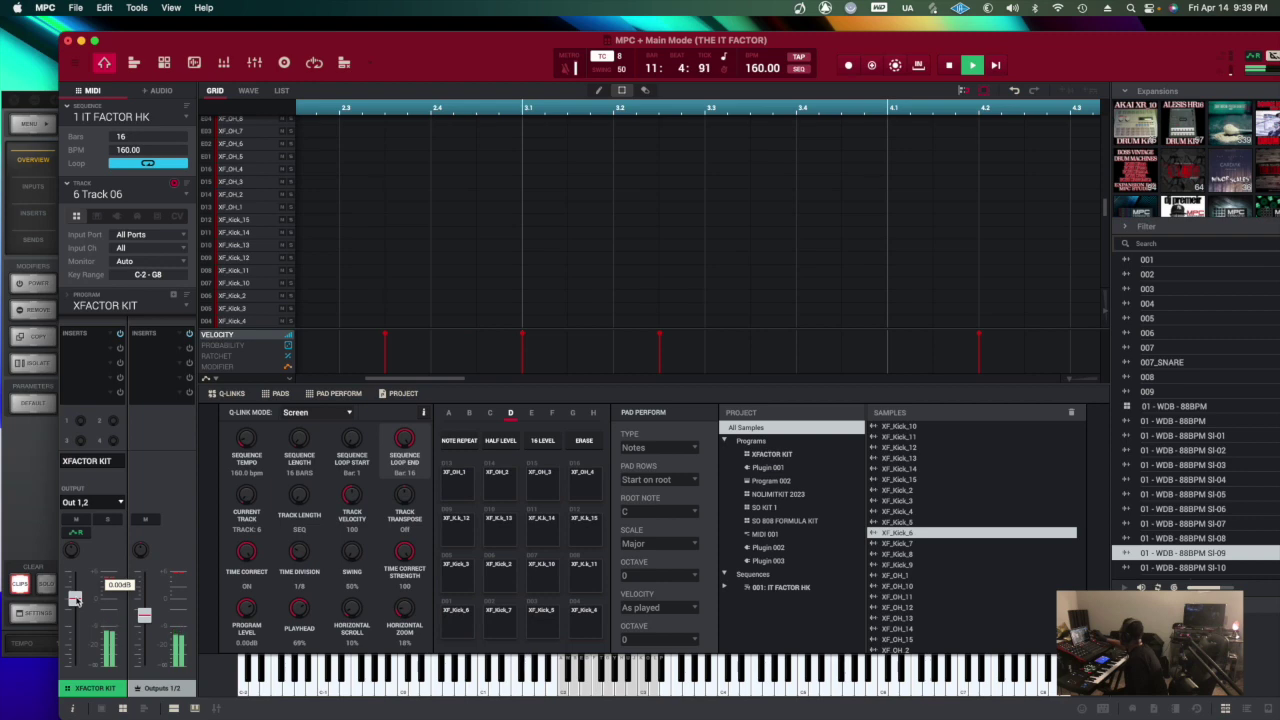
{"action": "key", "text": "super+5"}
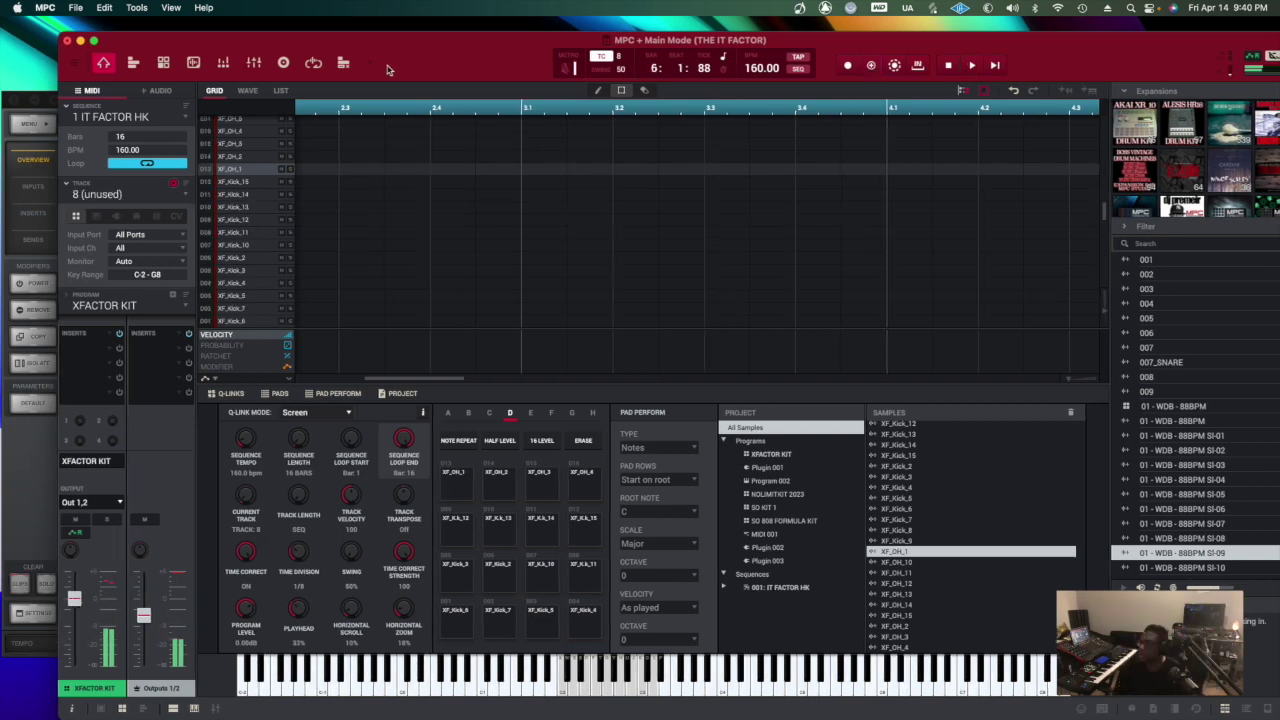
{"action": "key", "text": "super+s"}
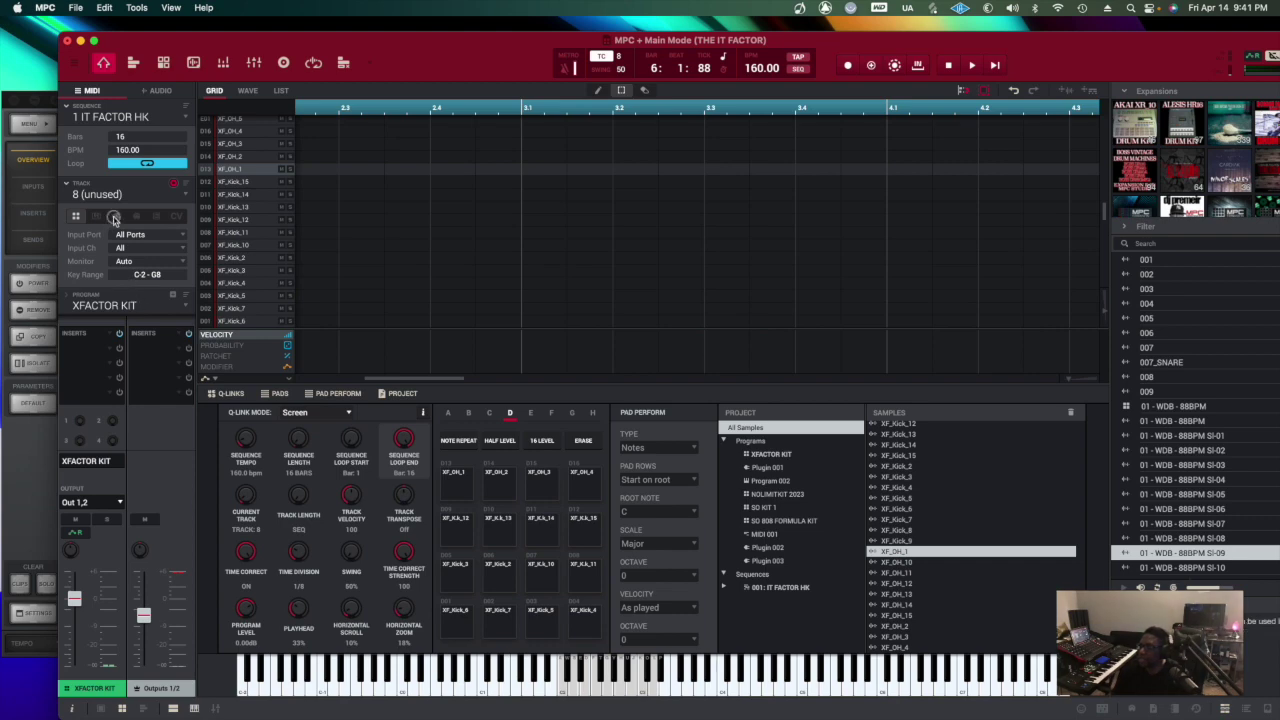
- Make unused track 8 a plugin track and assign Kontakt 7 to it as a new program
{"action": "left_click", "coordinate": [116, 216]}
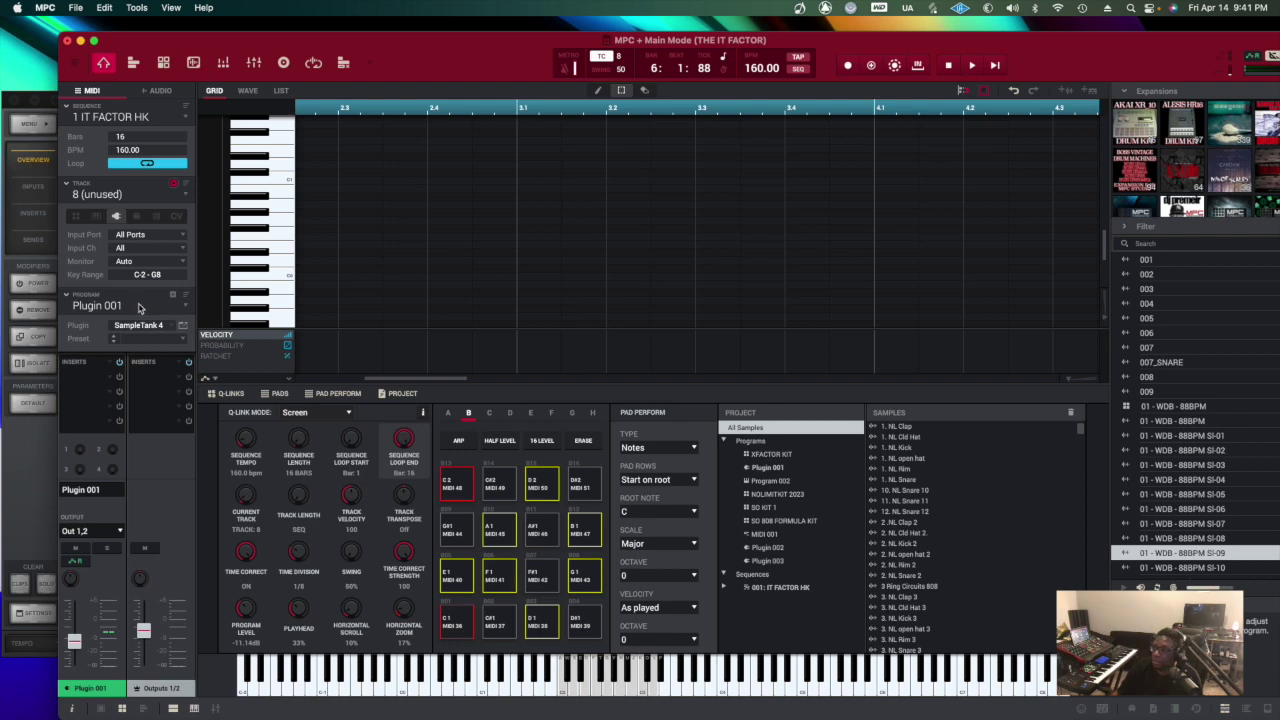
{"action": "left_click", "coordinate": [145, 310]}
{"action": "left_click", "coordinate": [100, 277]}
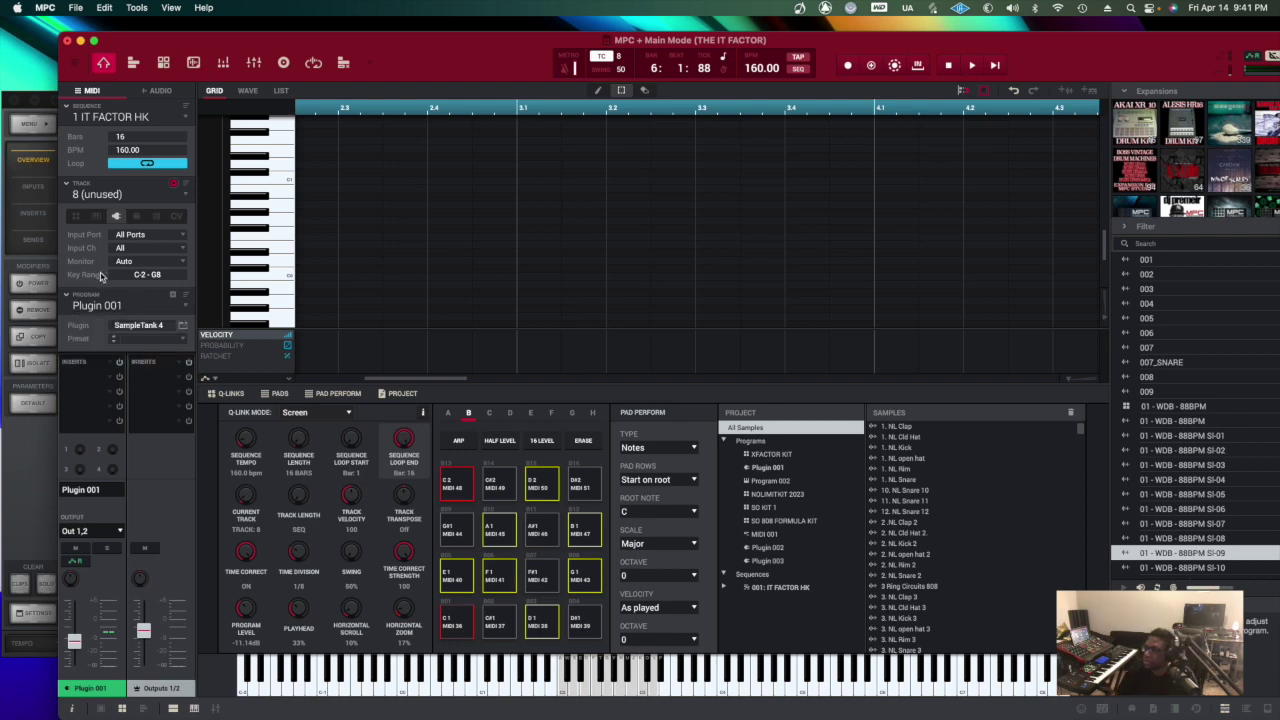
{"action": "left_click", "coordinate": [140, 326]}
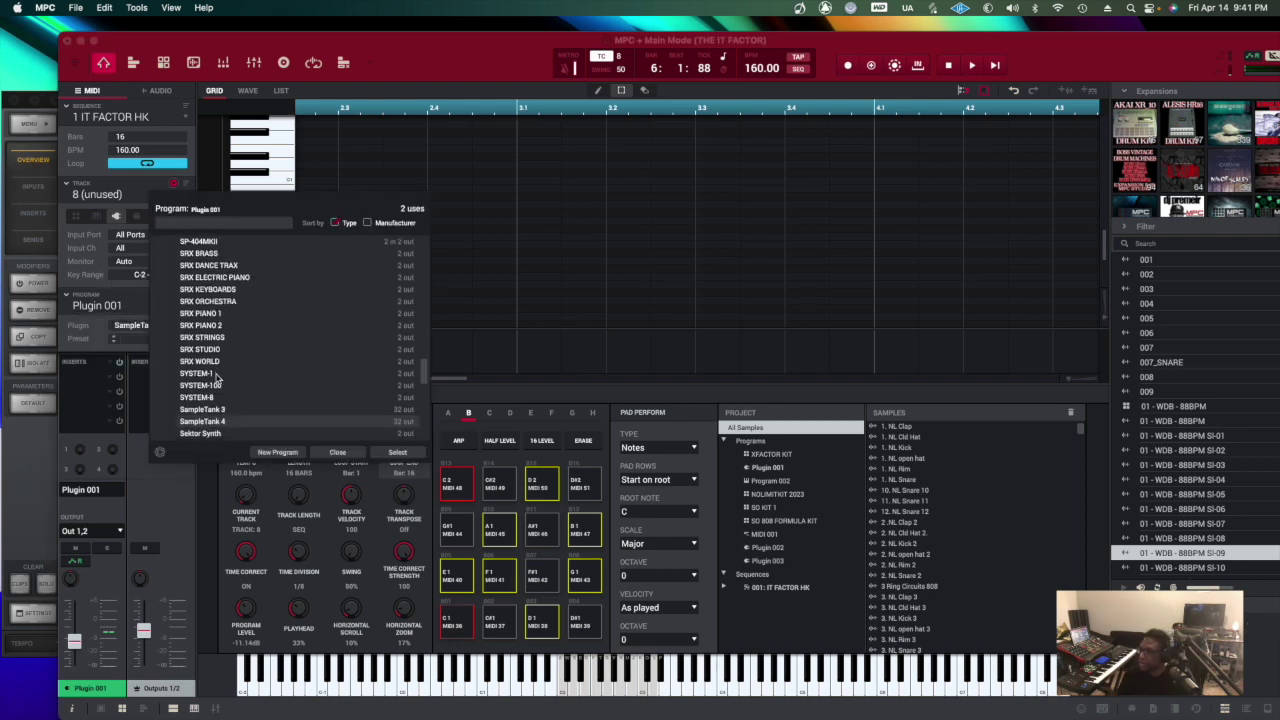
{"action": "scroll", "coordinate": [216, 375], "scroll_direction": "down", "scroll_amount": 5}
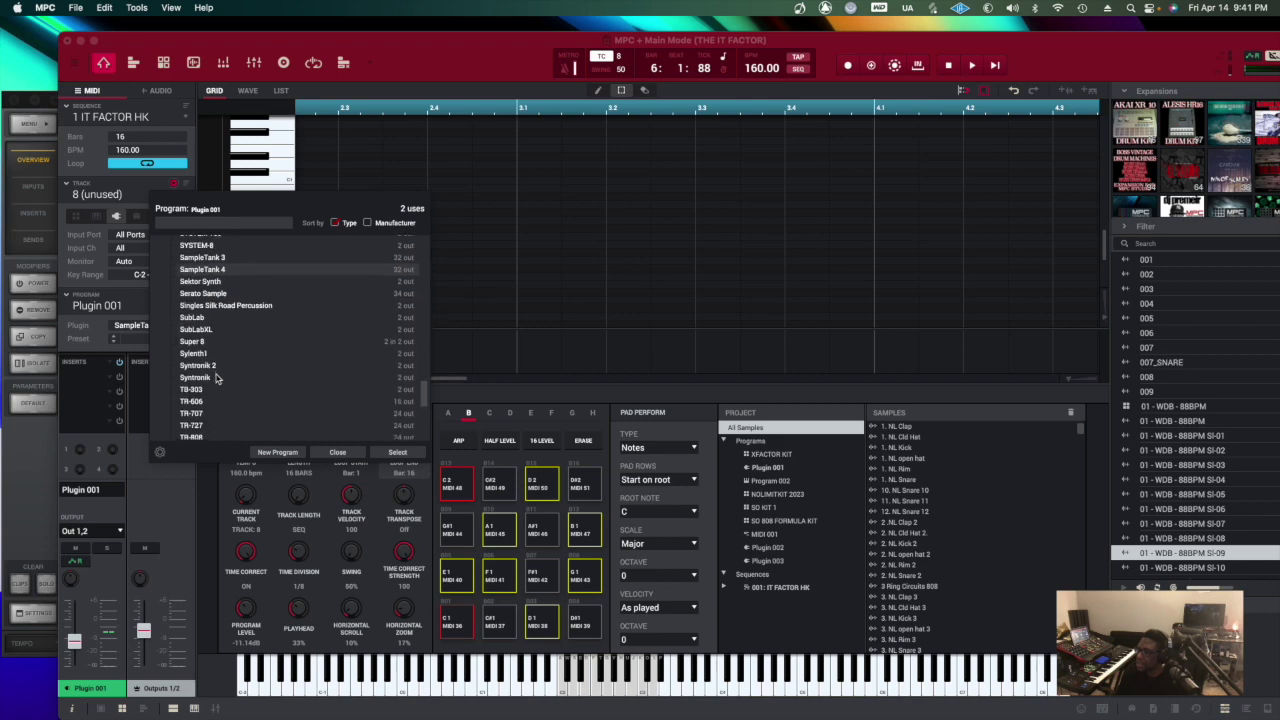
{"action": "scroll", "coordinate": [216, 378], "scroll_direction": "up", "scroll_amount": 12}
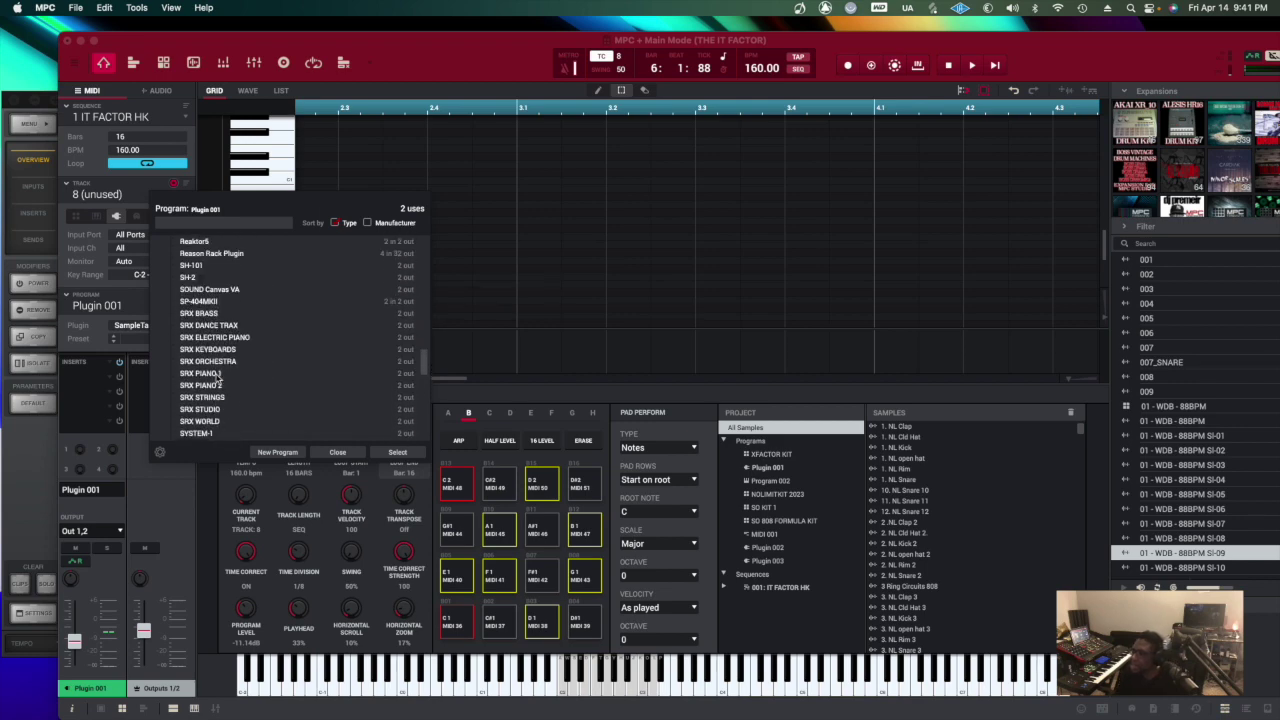
{"action": "scroll", "coordinate": [216, 378], "scroll_direction": "up", "scroll_amount": 15}
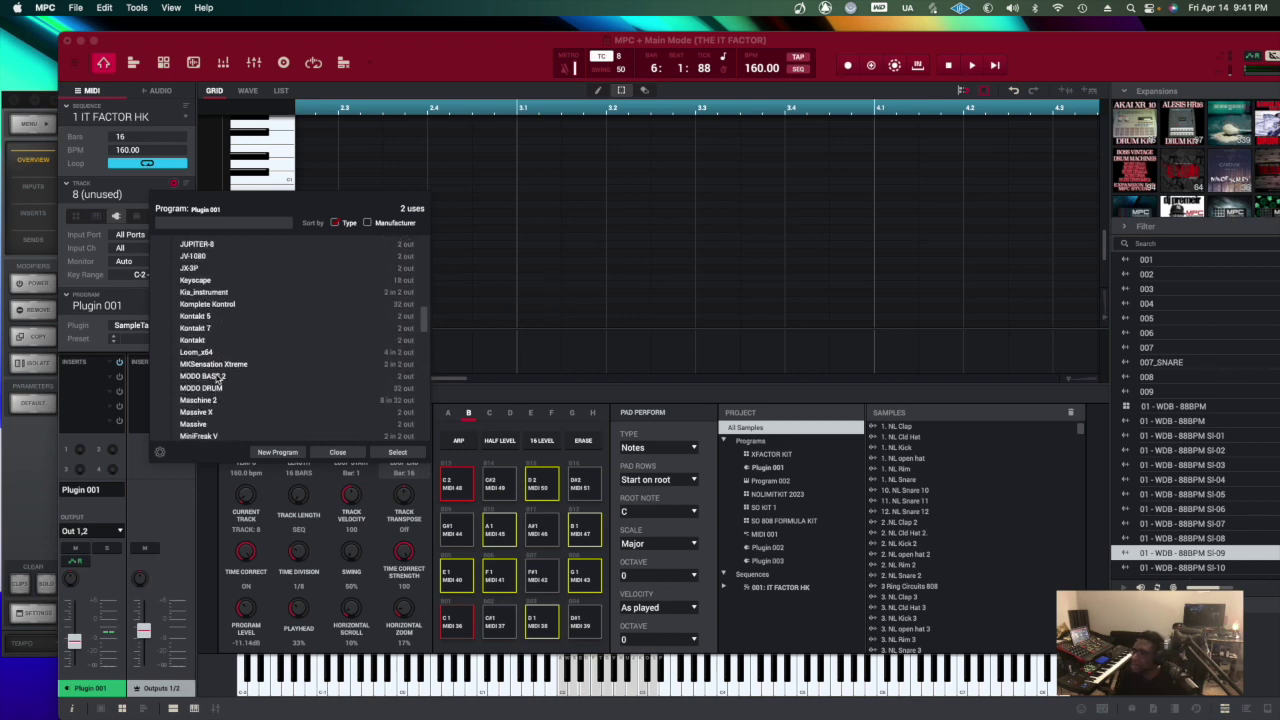
{"action": "scroll", "coordinate": [216, 378], "scroll_direction": "up", "scroll_amount": 2}
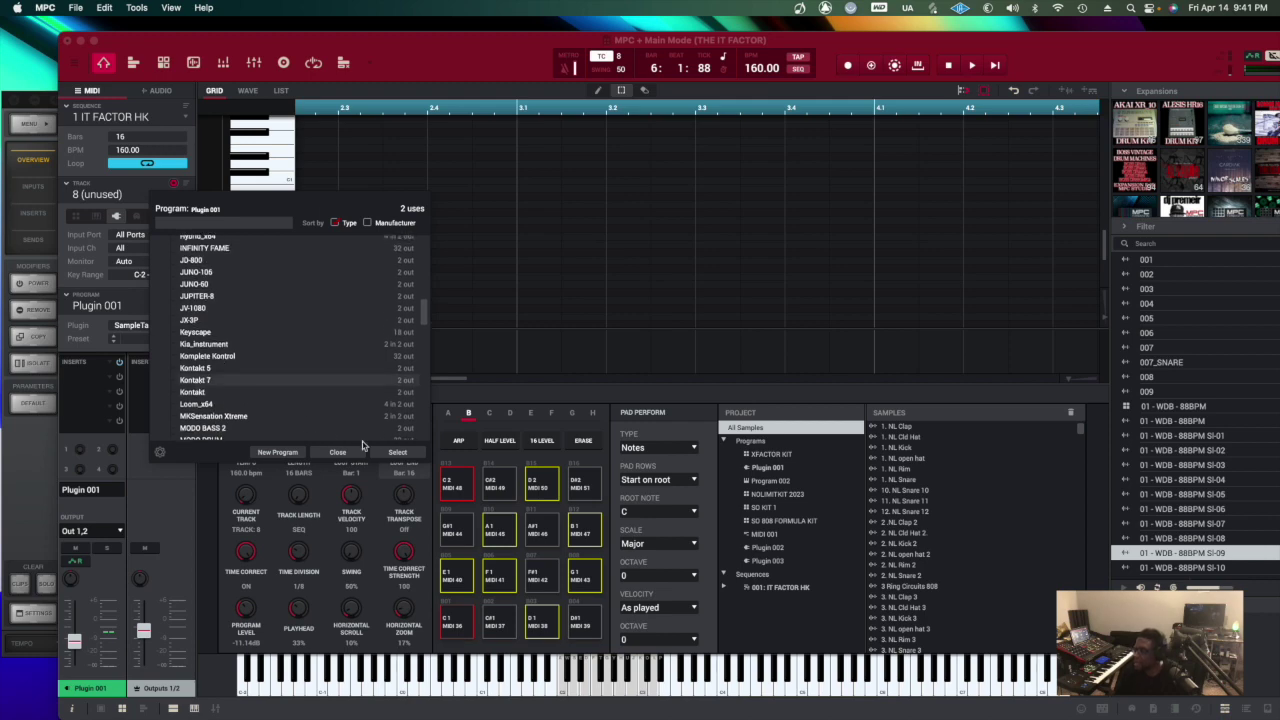
{"action": "left_click", "coordinate": [395, 456]}
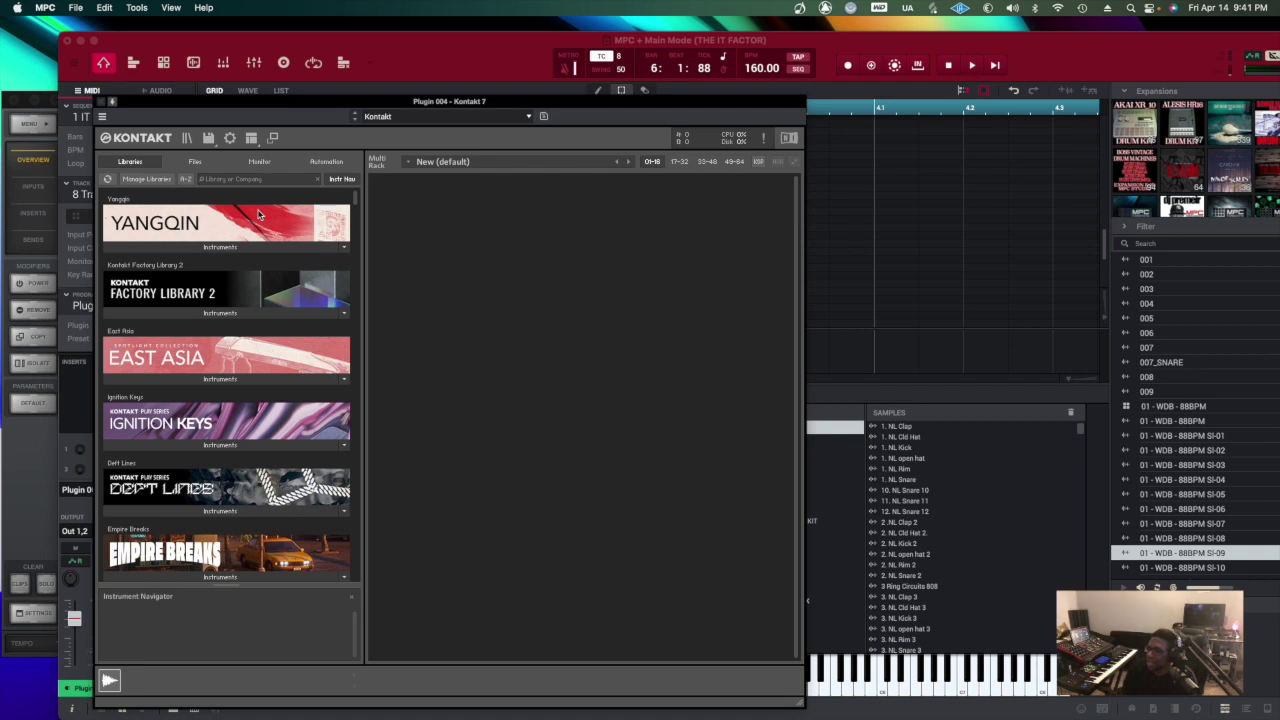
- Load the Empire Breaks.nki instrument from the Empire Breaks library into Kontakt 7
{"action": "scroll", "coordinate": [258, 214], "scroll_direction": "down", "scroll_amount": 10}
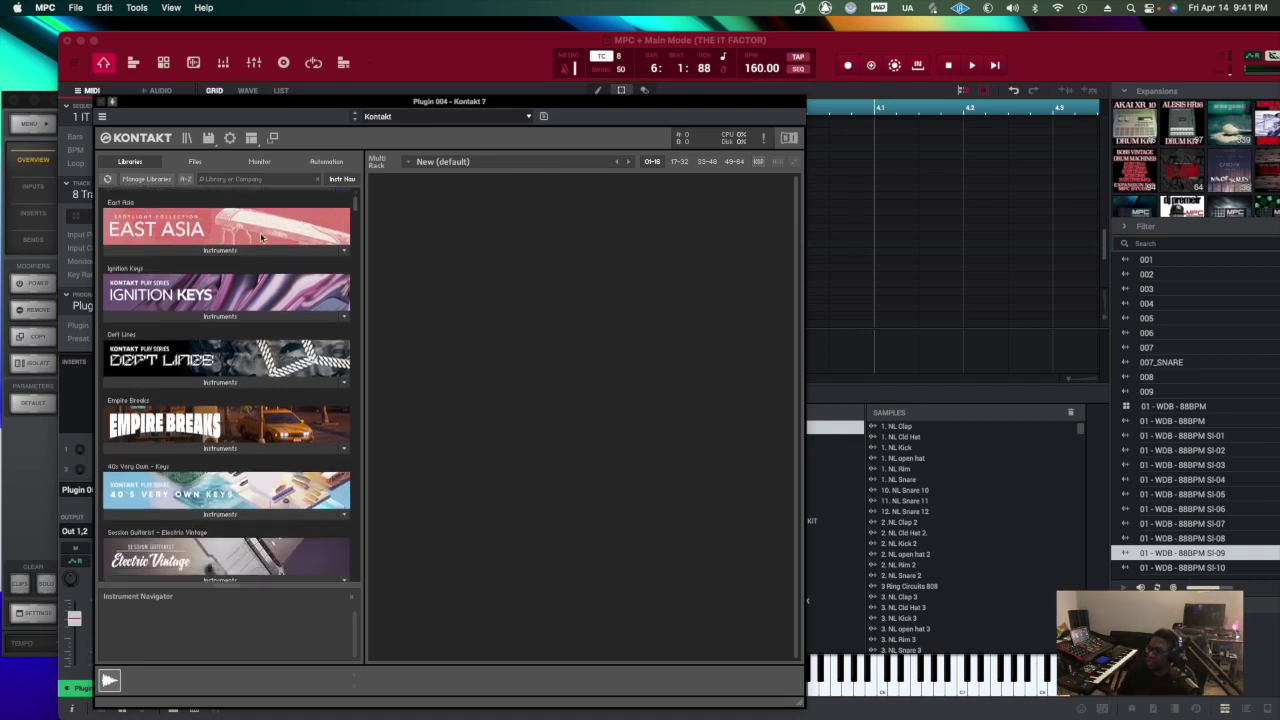
{"action": "scroll", "coordinate": [268, 274], "scroll_direction": "down", "scroll_amount": 8}
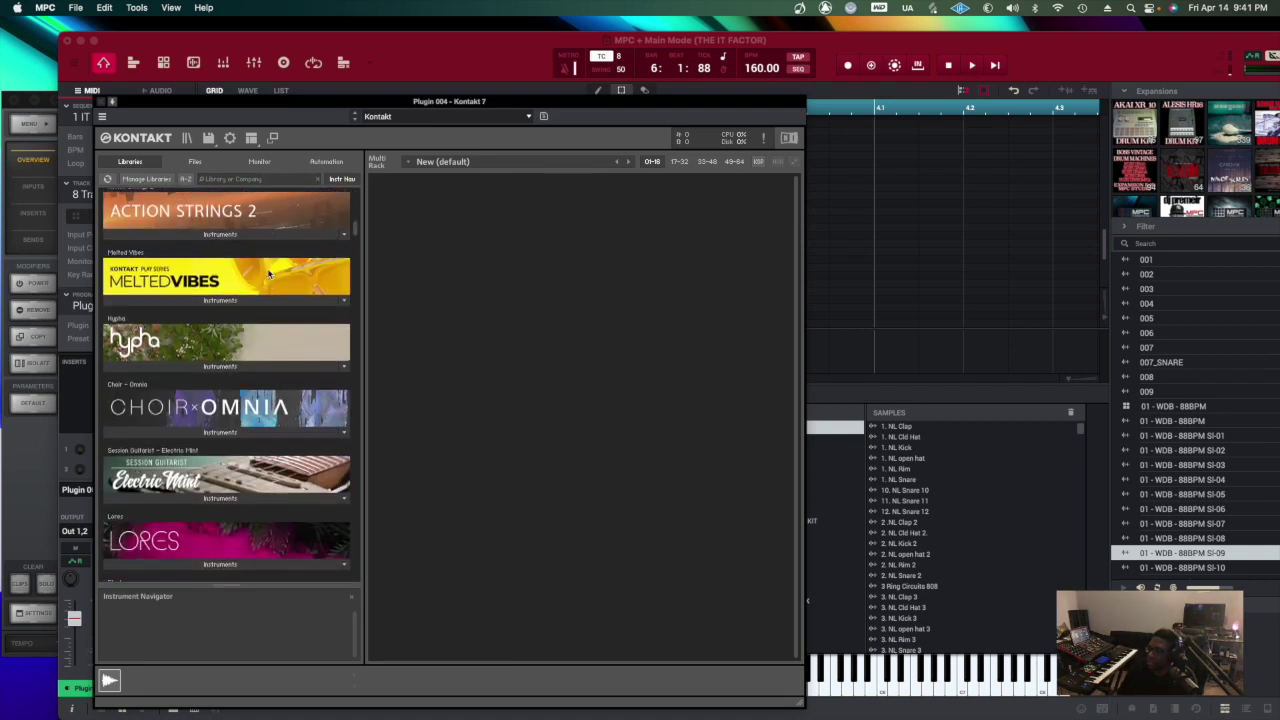
{"action": "scroll", "coordinate": [268, 274], "scroll_direction": "down", "scroll_amount": 8}
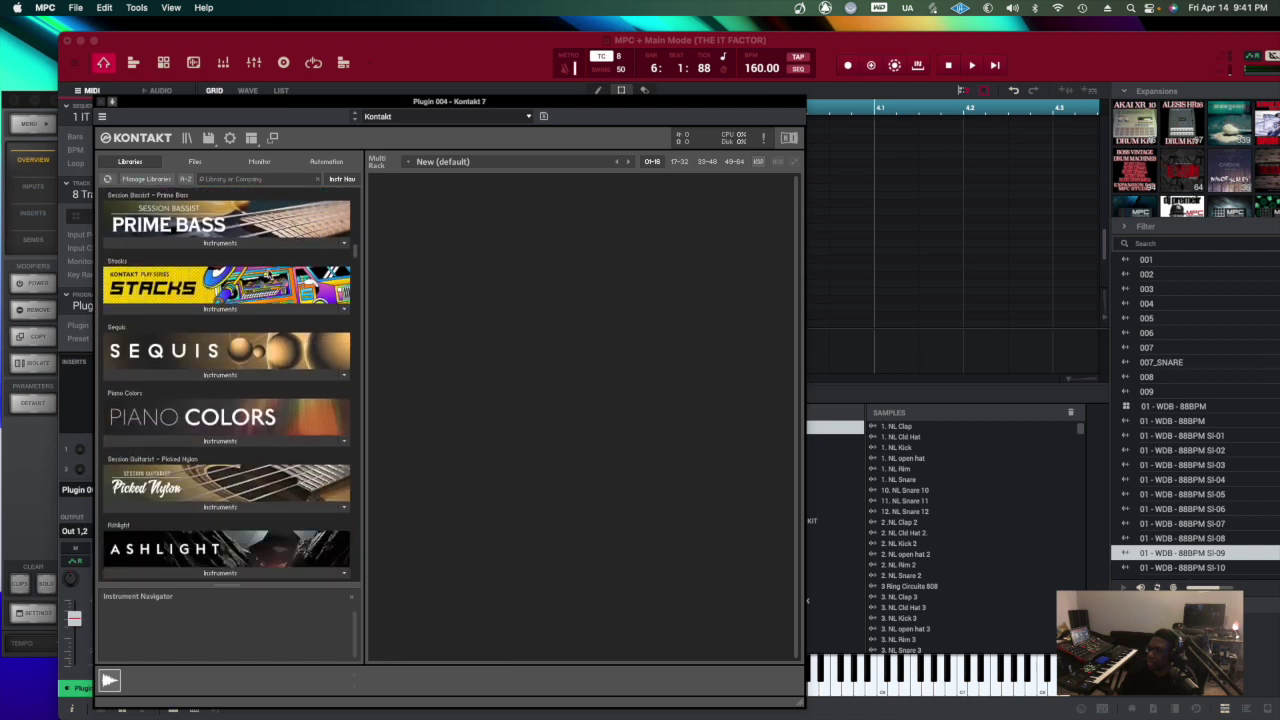
{"action": "scroll", "coordinate": [268, 274], "scroll_direction": "down", "scroll_amount": 8}
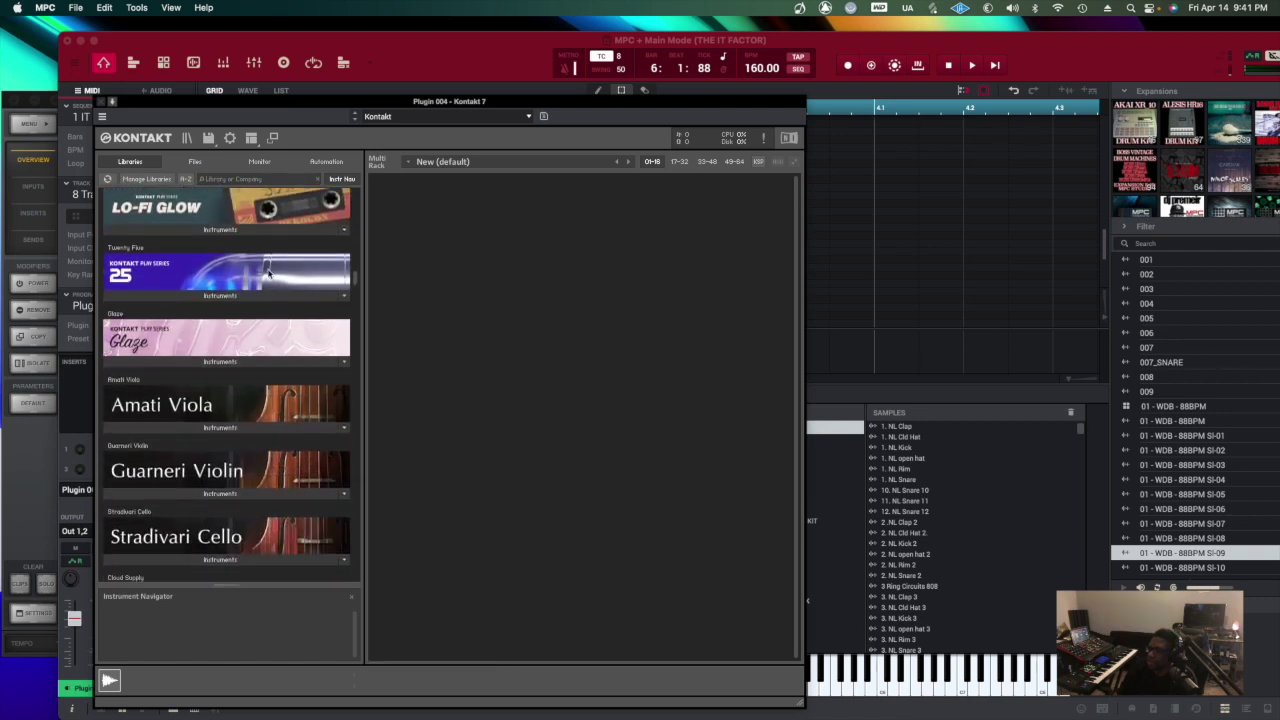
{"action": "scroll", "coordinate": [268, 274], "scroll_direction": "down", "scroll_amount": 8}
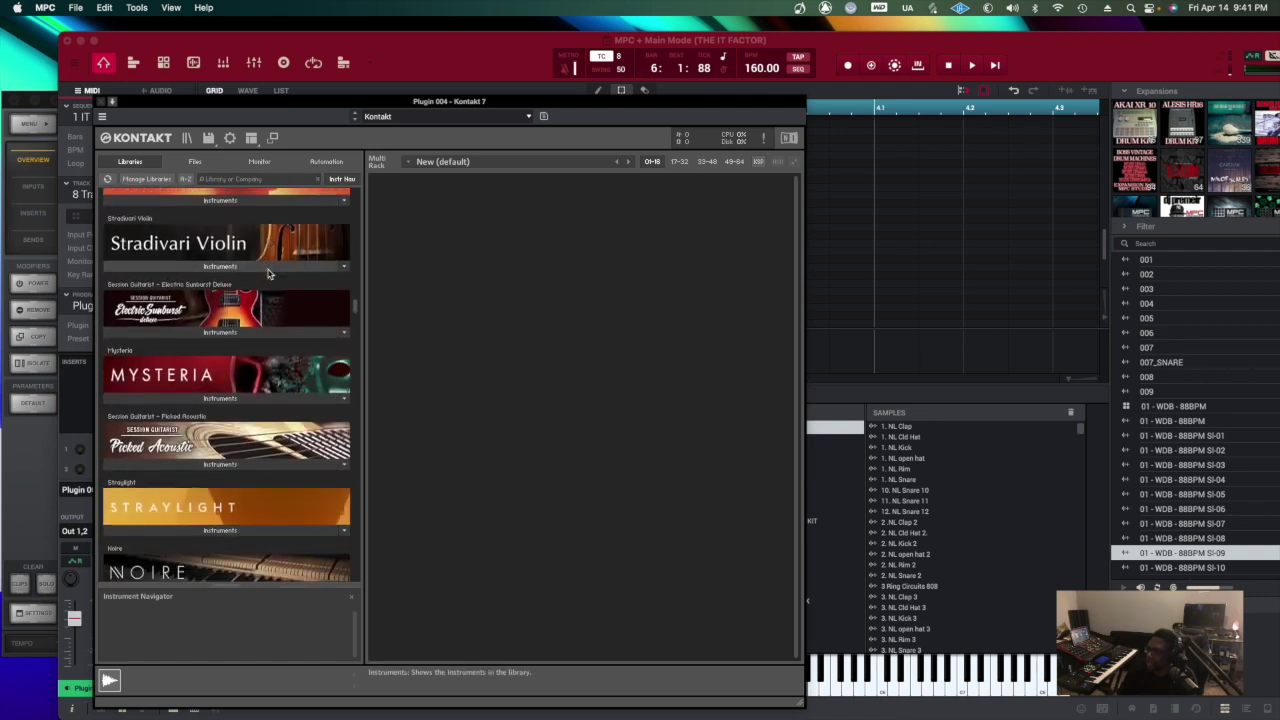
{"action": "scroll", "coordinate": [268, 274], "scroll_direction": "down", "scroll_amount": 8}
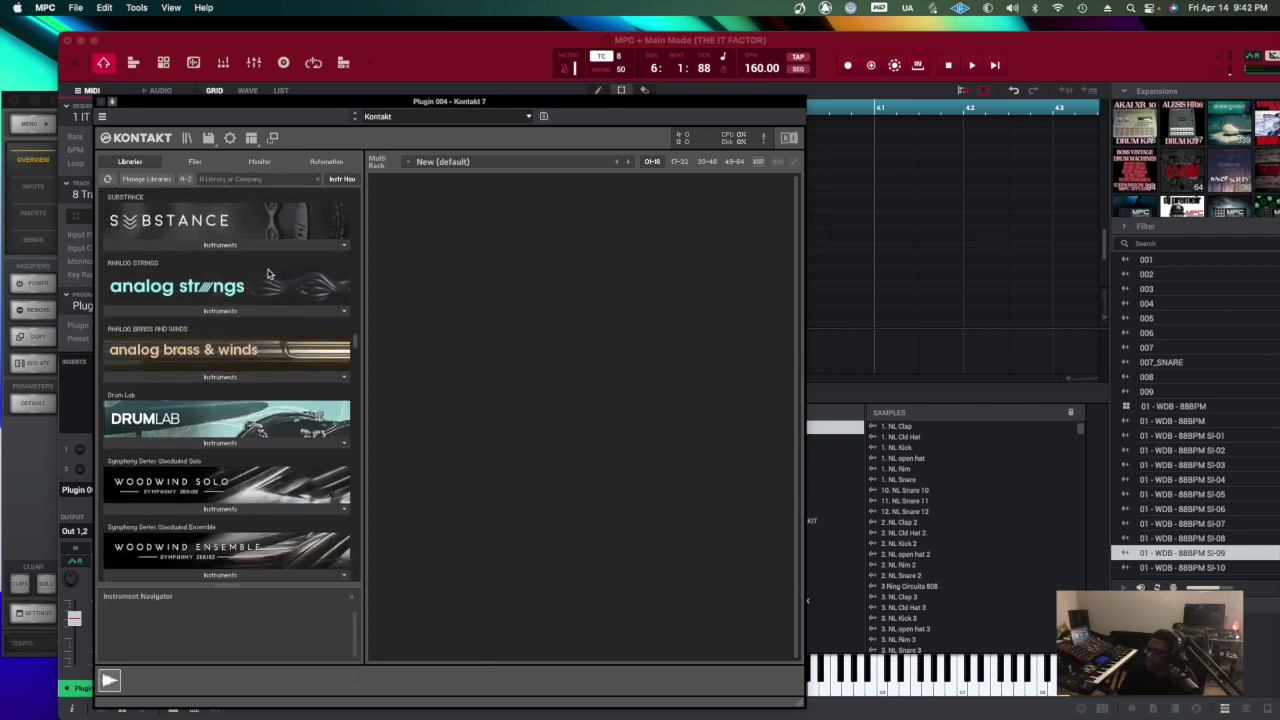
{"action": "scroll", "coordinate": [268, 274], "scroll_direction": "down", "scroll_amount": 8}
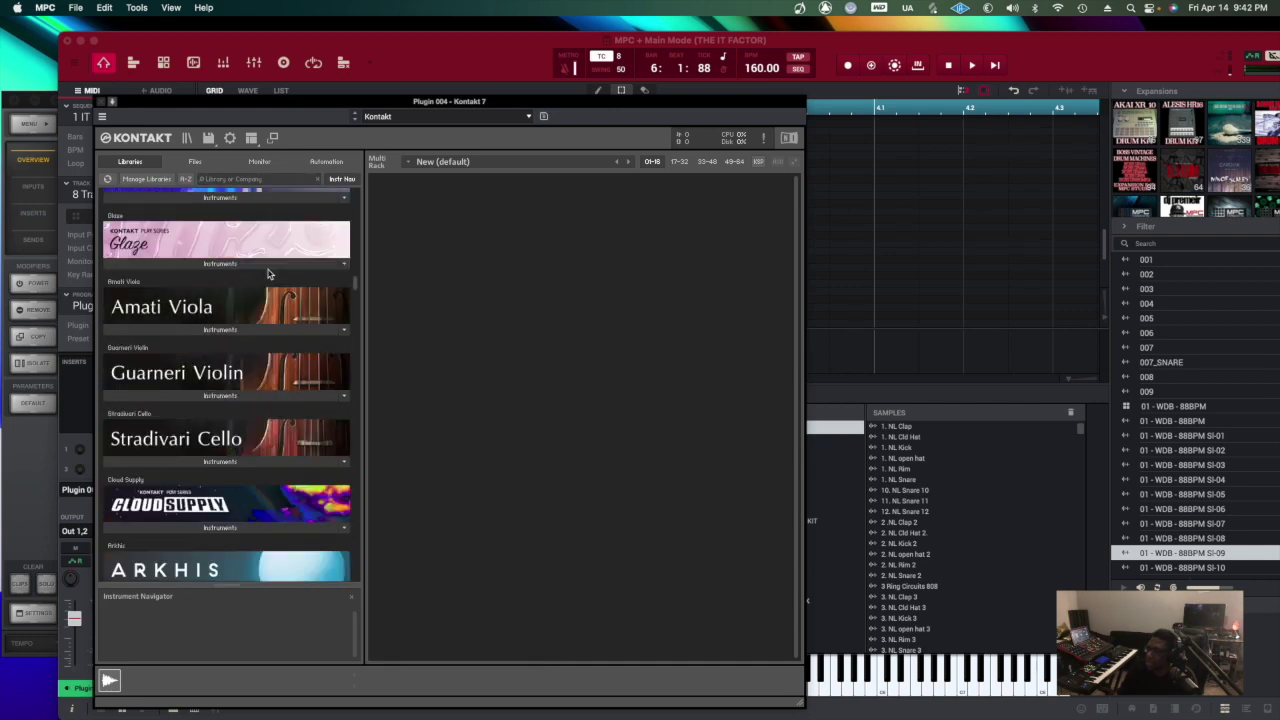
{"action": "scroll", "coordinate": [222, 320], "scroll_direction": "down", "scroll_amount": 4}
{"action": "scroll", "coordinate": [222, 320], "scroll_direction": "down", "scroll_amount": 2}
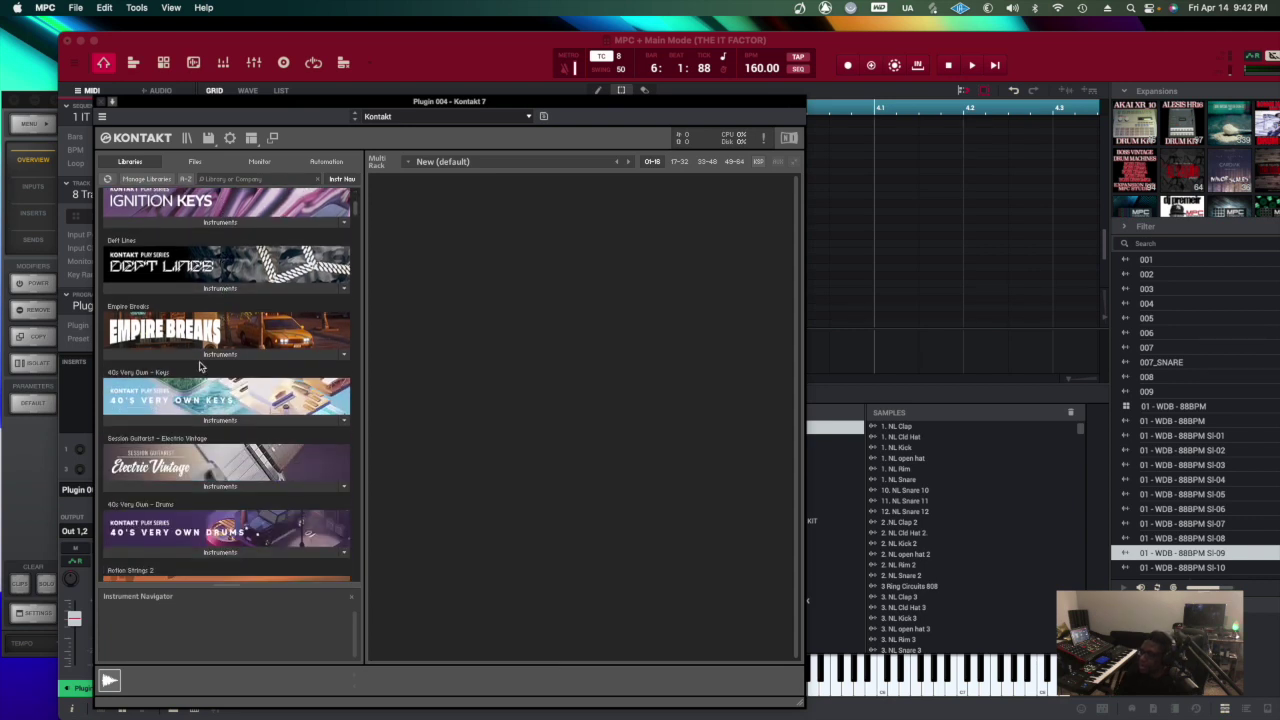
{"action": "left_click", "coordinate": [212, 356]}
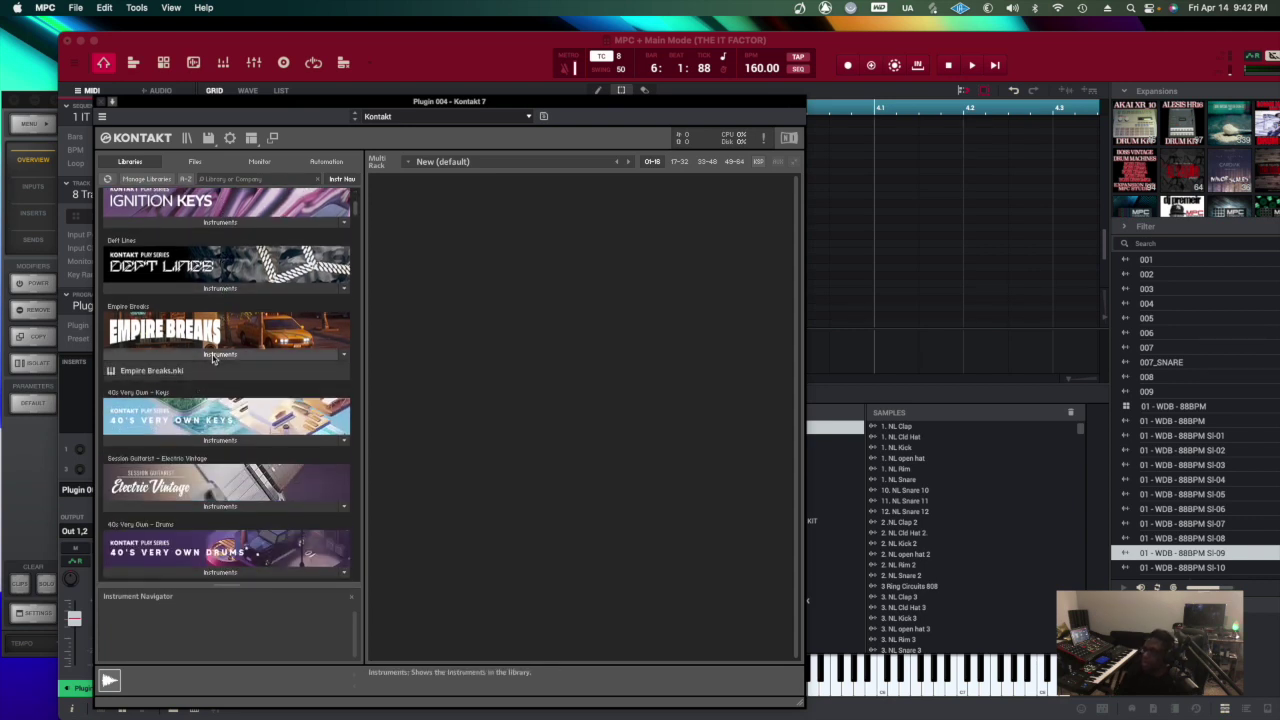
{"action": "left_click", "coordinate": [140, 372]}
{"action": "double_click", "coordinate": [140, 372]}
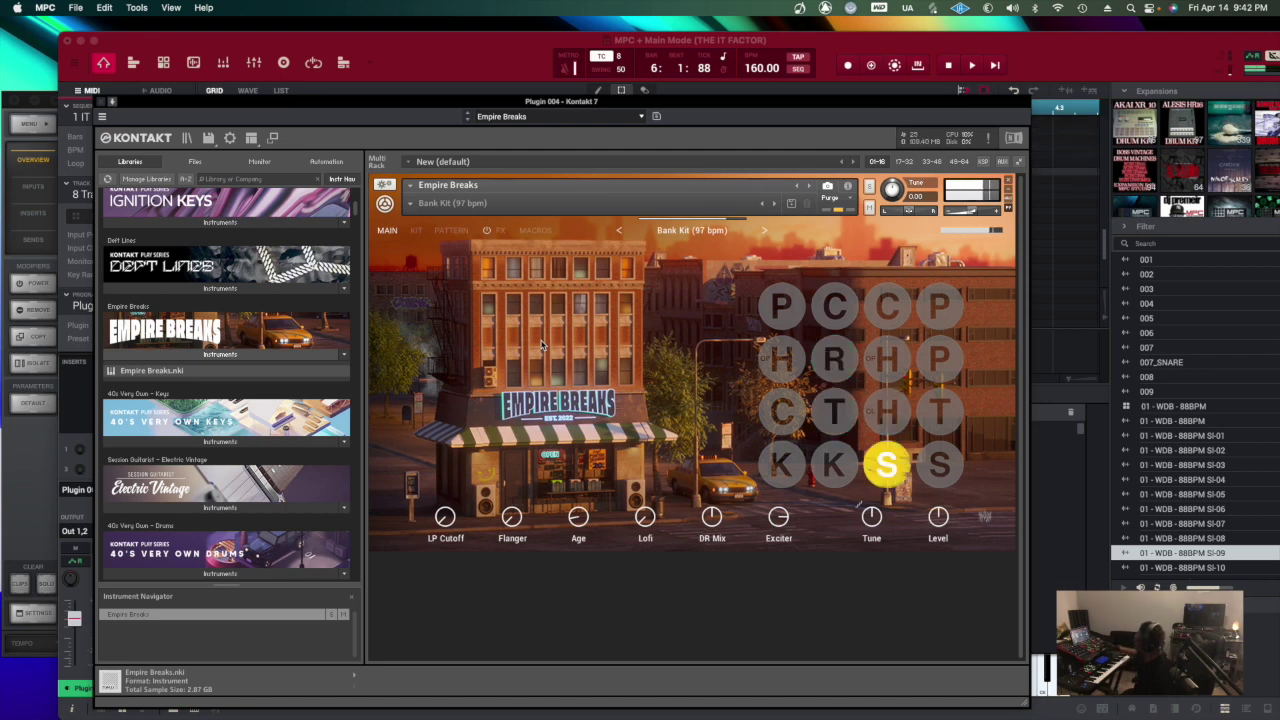
- Audition Empire Breaks against the playing sequence, stop playback, and delete the note at the start of bar 1 on track 8
{"action": "key", "text": "space"}
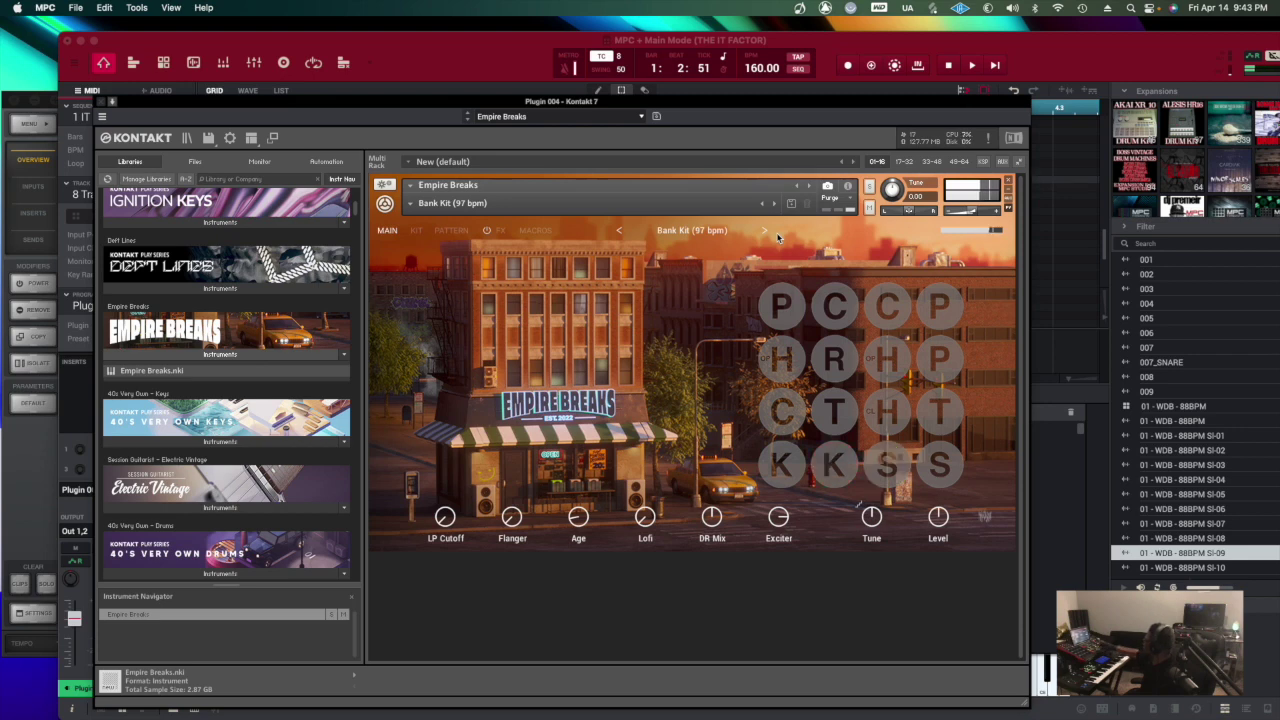
{"action": "key", "text": "space"}
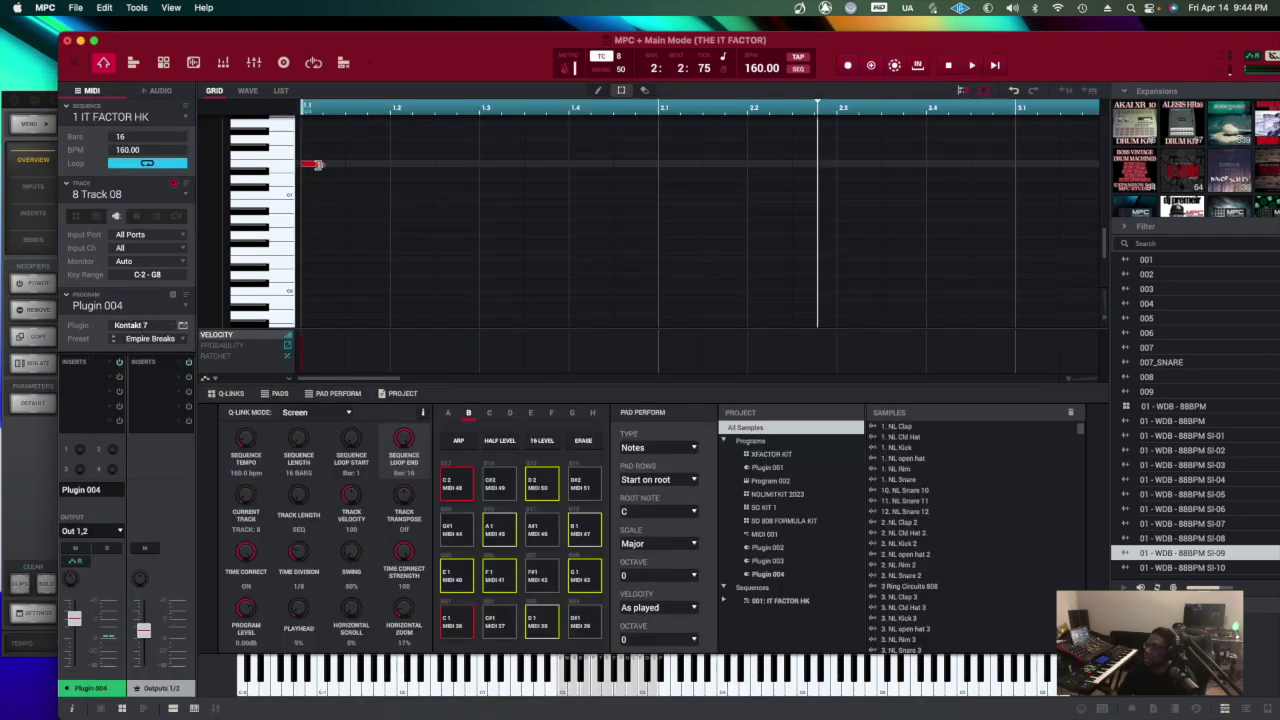
{"action": "left_click", "coordinate": [315, 165]}
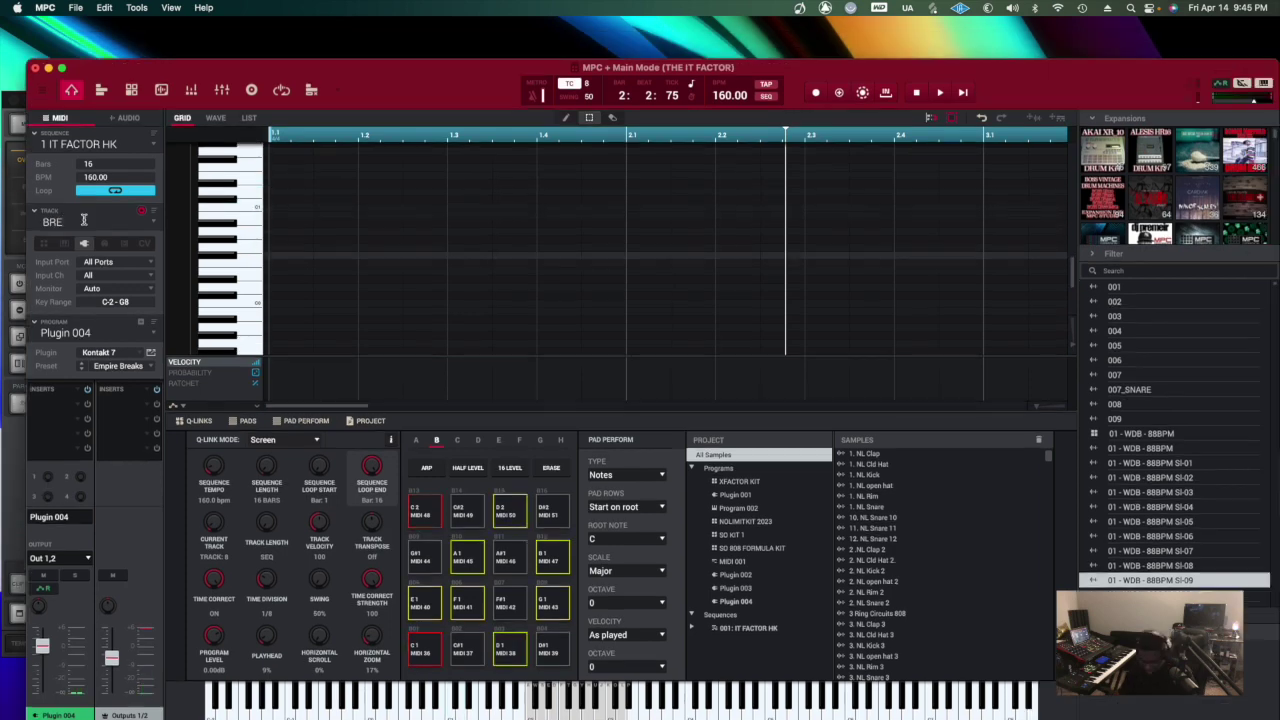
- Rename track 8 as BREAK, reposition the main window, and switch to unused track 9
{"action": "type", "text": "AK"}
{"action": "key", "text": "Return"}
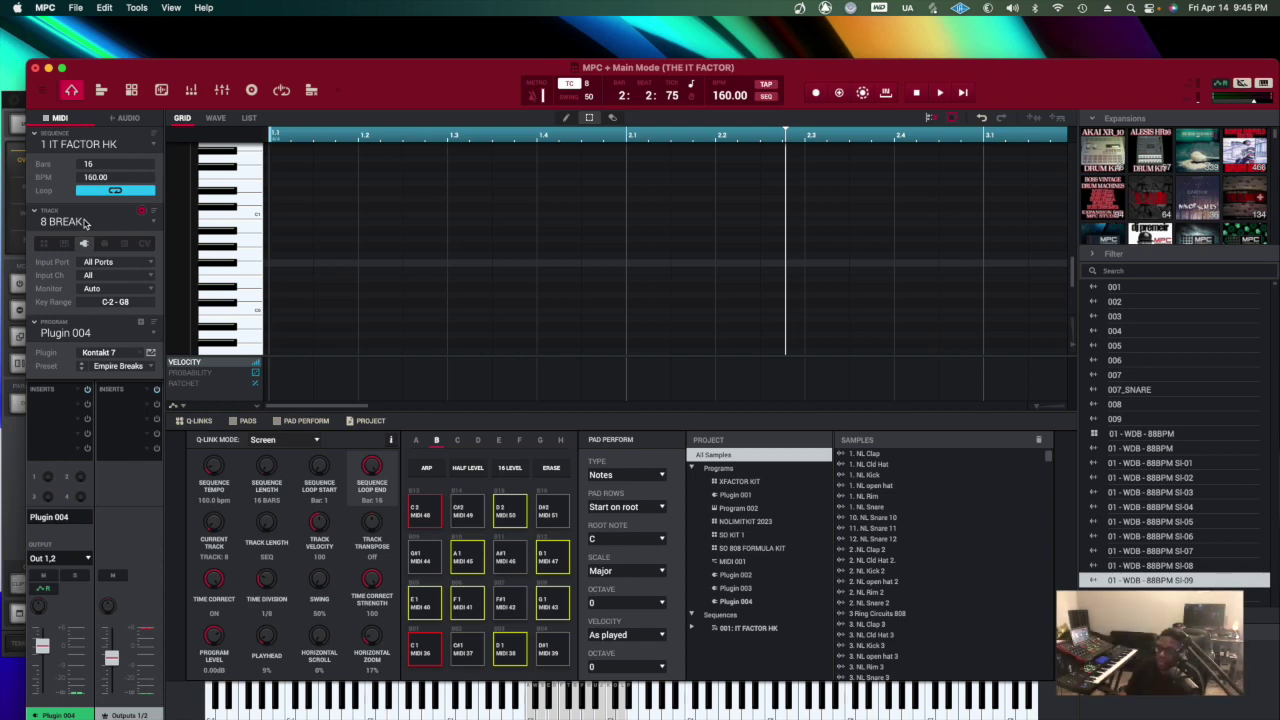
{"action": "left_click_drag", "start_coordinate": [325, 70], "coordinate": [302, 34]}
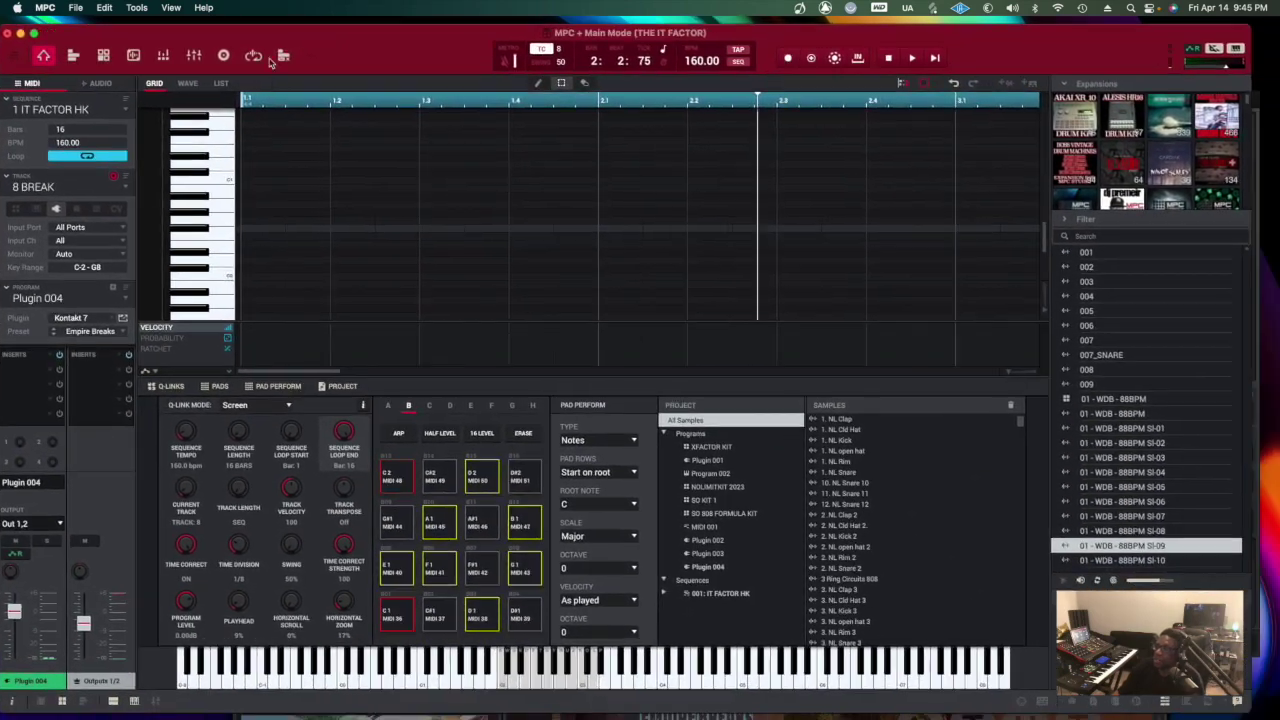
{"action": "left_click_drag", "start_coordinate": [138, 33], "coordinate": [169, 38]}
{"action": "left_click", "coordinate": [155, 196]}
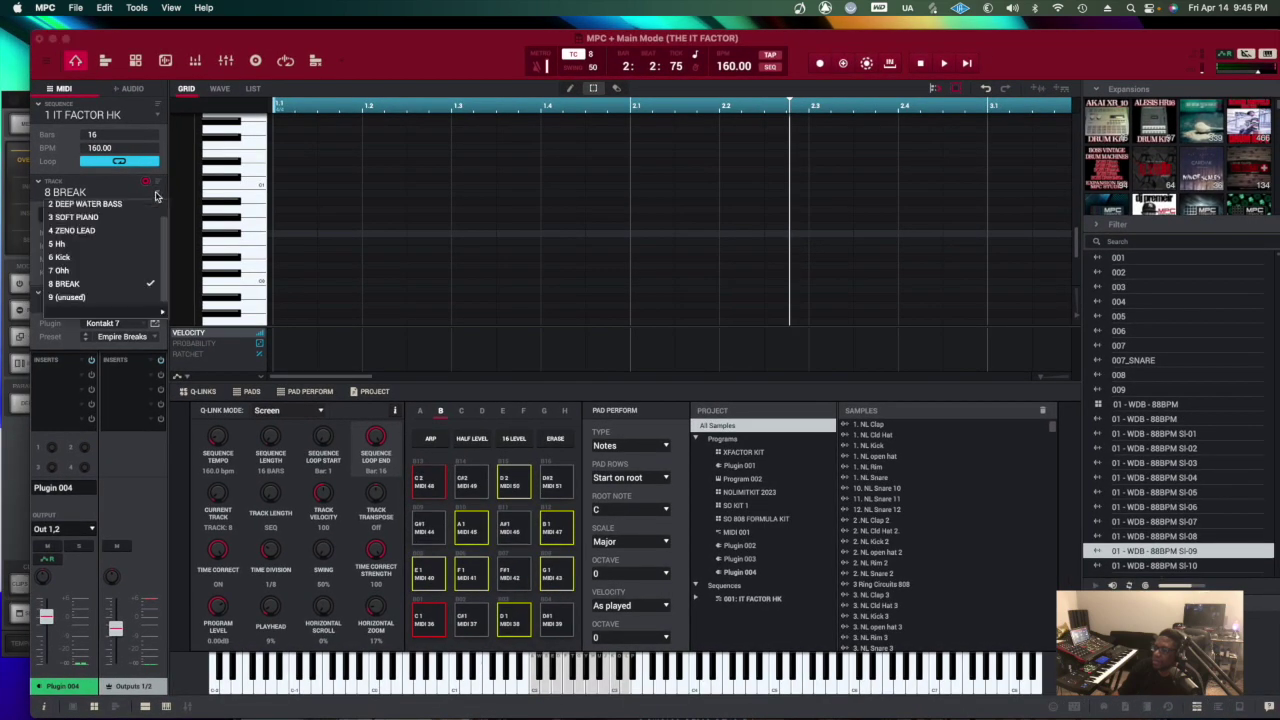
{"action": "left_click", "coordinate": [69, 298]}
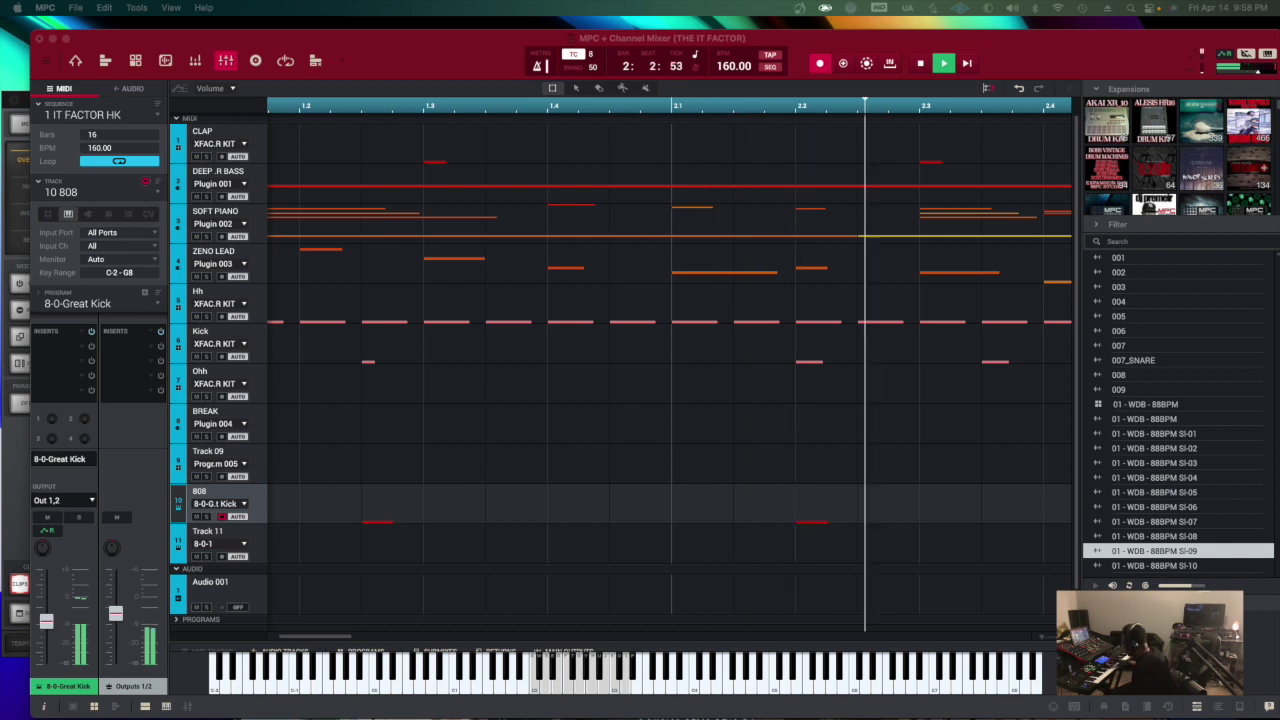
- Stop the recording on the 808 track and play back the sequence with the BREAK track selected
{"action": "key", "text": "space"}
{"action": "key", "text": "space"}
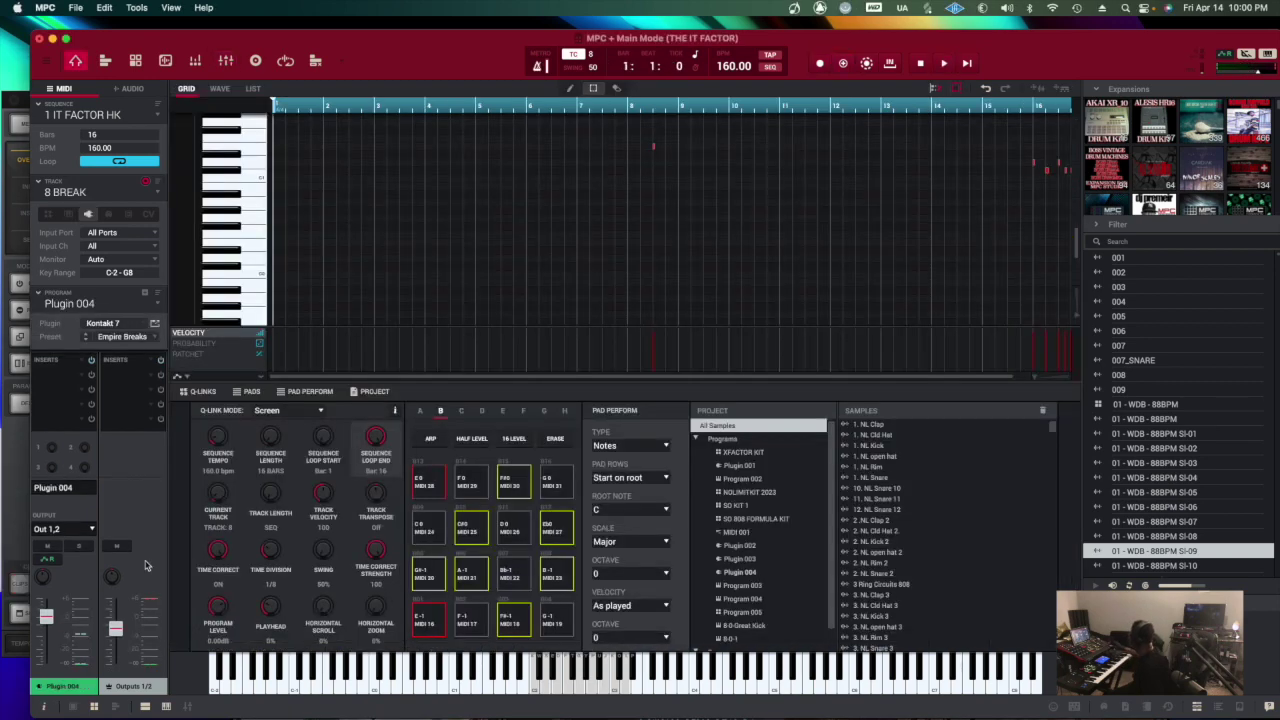
{"action": "key", "text": "space"}
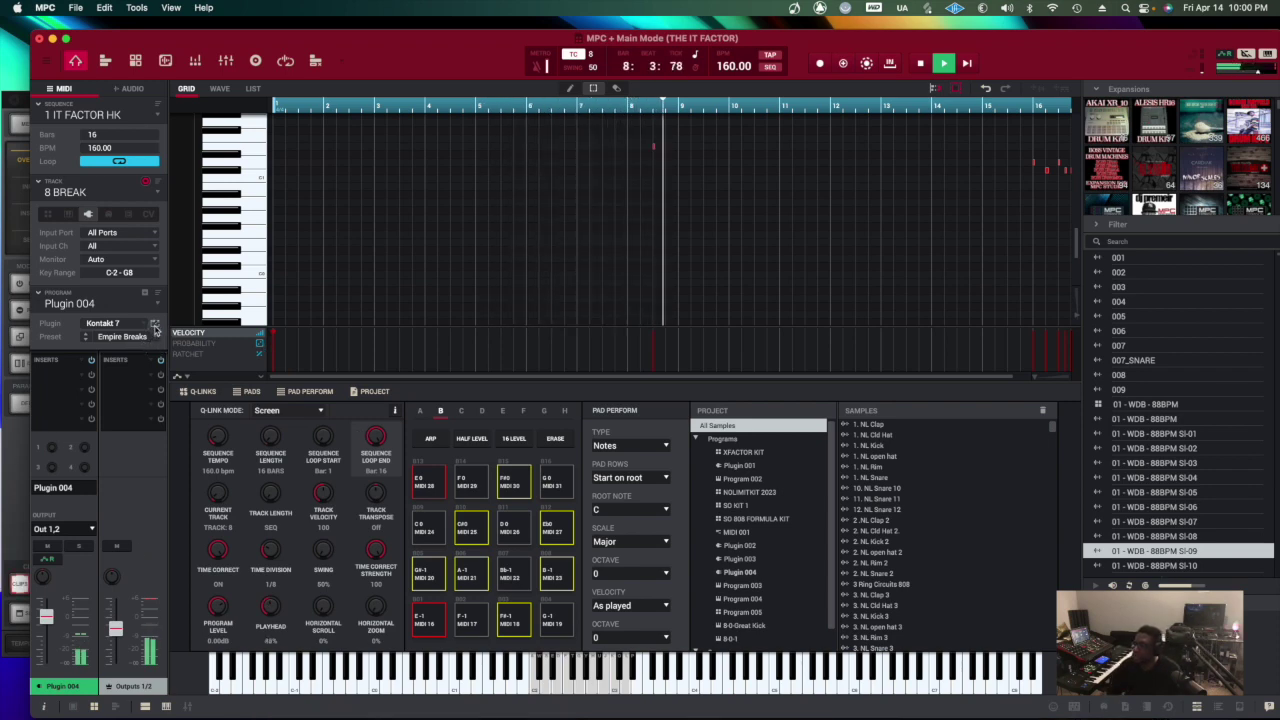
- Open the BREAK track's Kontakt 7 window, raise the Empire Breaks Age amount to 43.1 %, and stop playback
{"action": "left_click", "coordinate": [154, 324]}
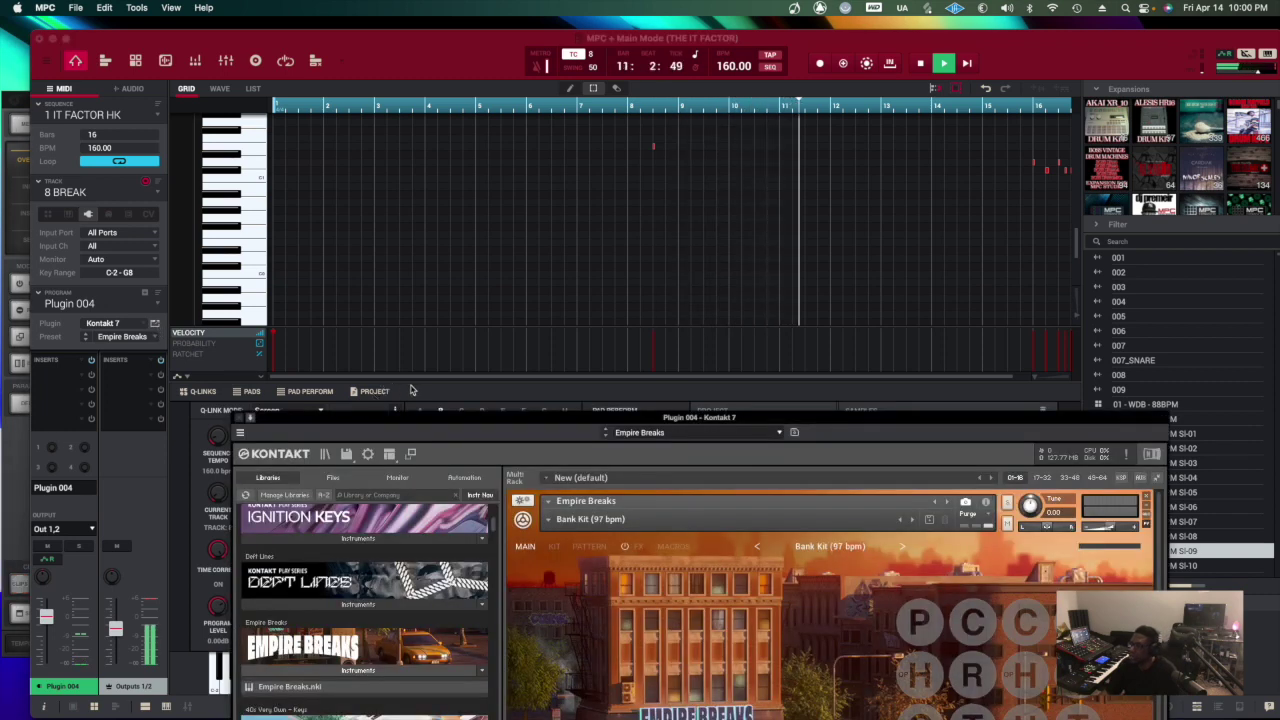
{"action": "left_click_drag", "start_coordinate": [426, 414], "coordinate": [262, 76]}
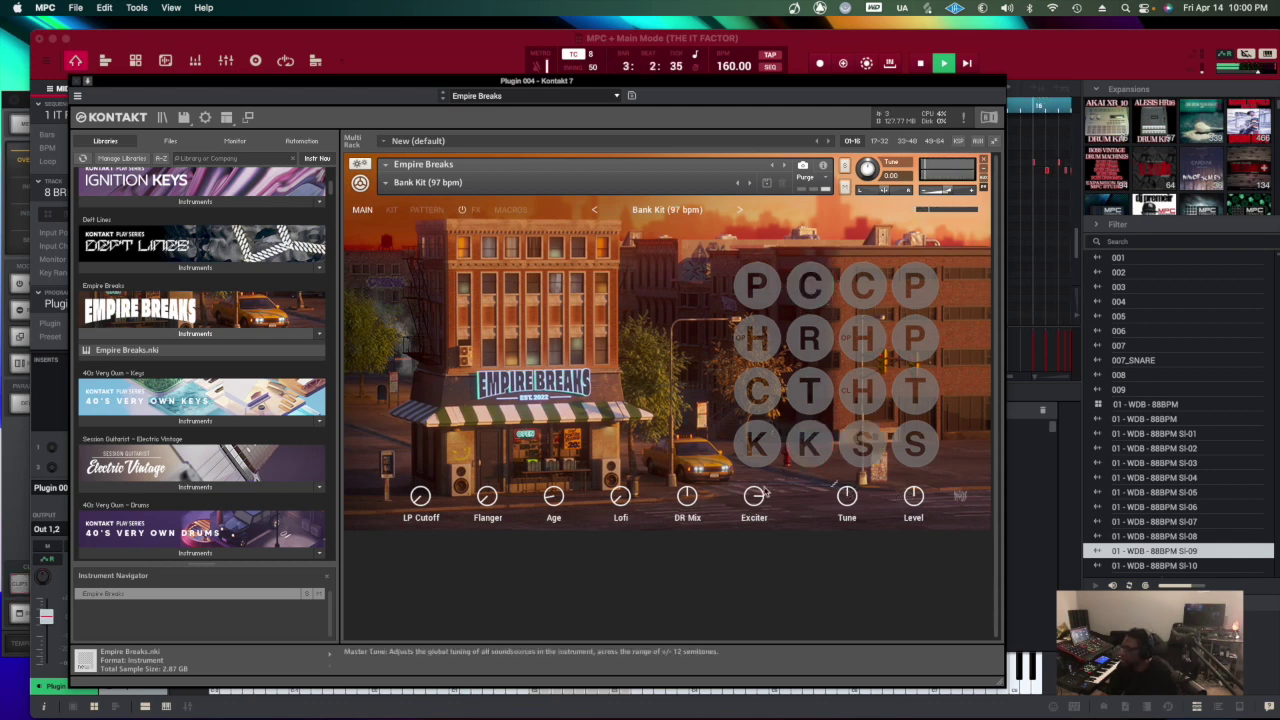
{"action": "left_click_drag", "start_coordinate": [554, 496], "coordinate": [548, 465]}
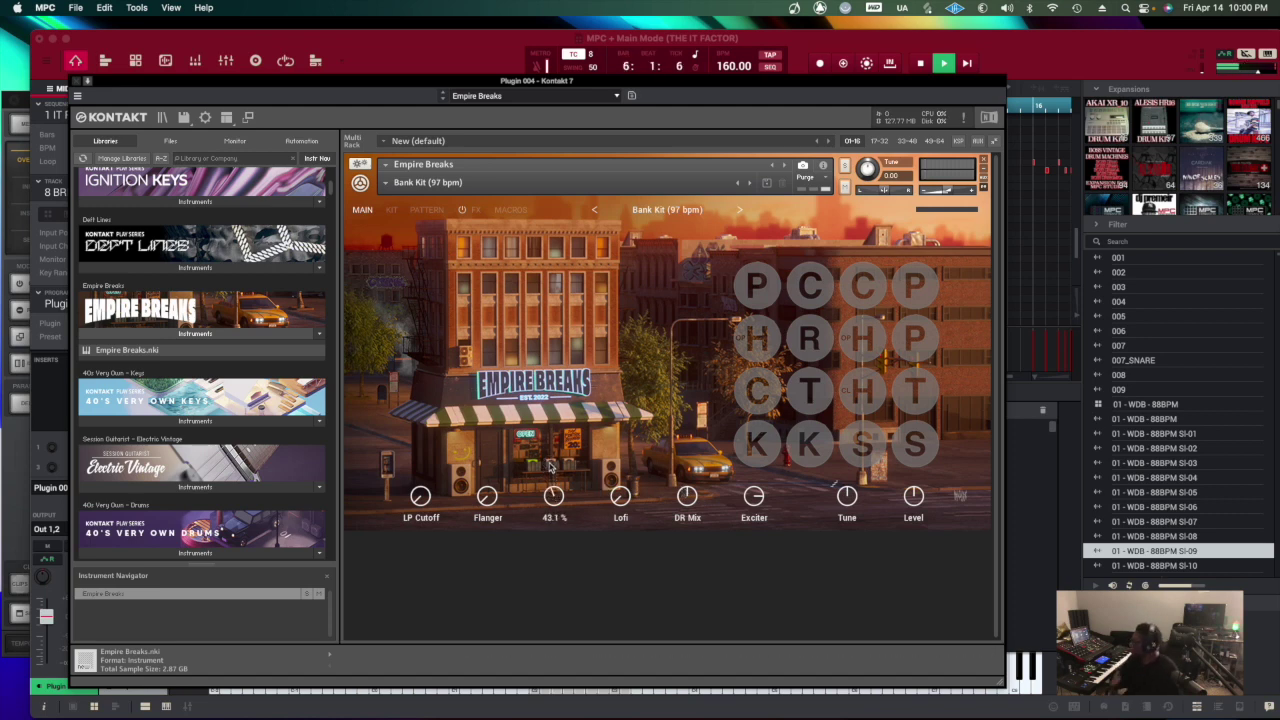
{"action": "key", "text": "space"}
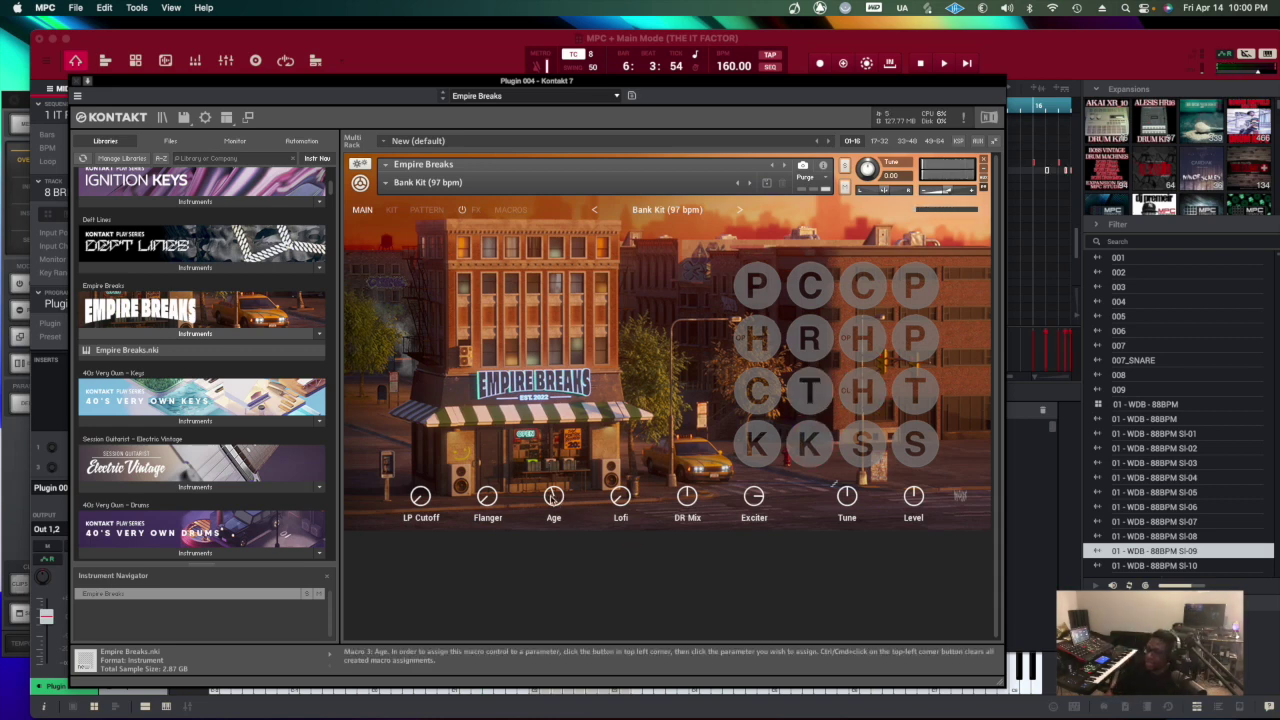
- Raise the Age and Lofi amounts of Empire Breaks slightly, lower DR Mix a little during playback, and stop
{"action": "left_click_drag", "start_coordinate": [553, 505], "coordinate": [609, 483]}
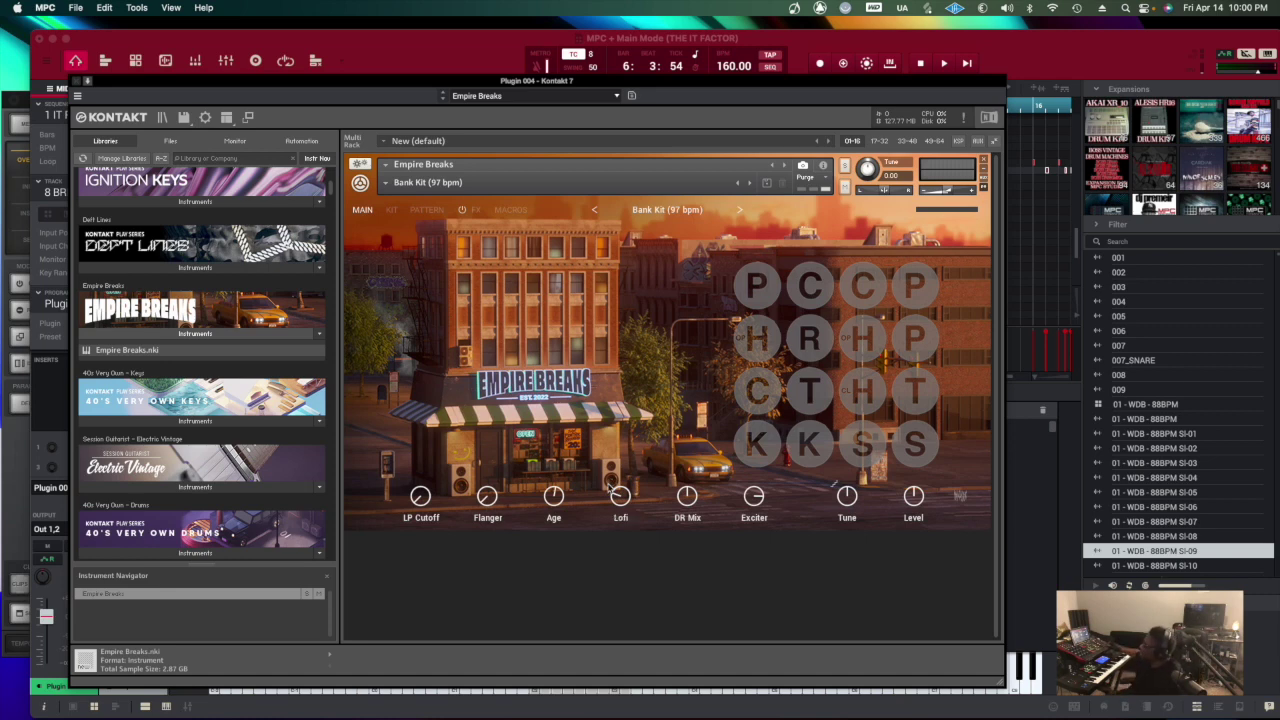
{"action": "key", "text": "space"}
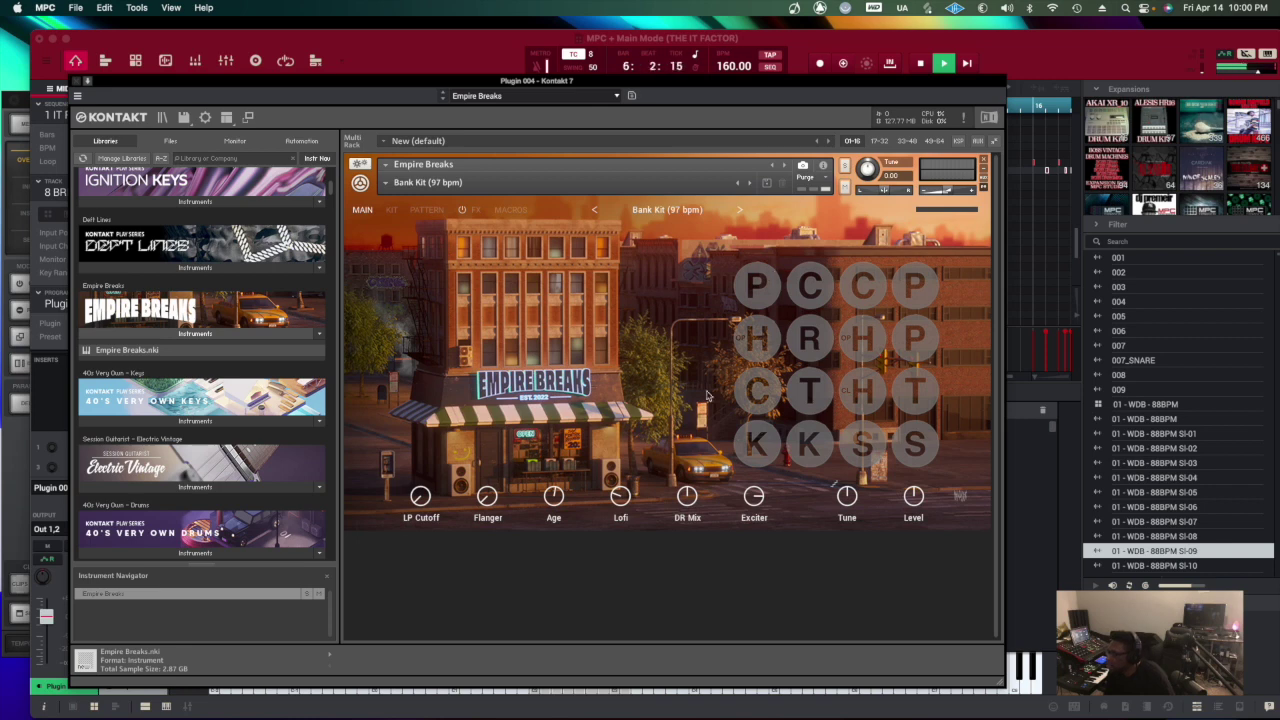
{"action": "mouse_move", "coordinate": [688, 493]}
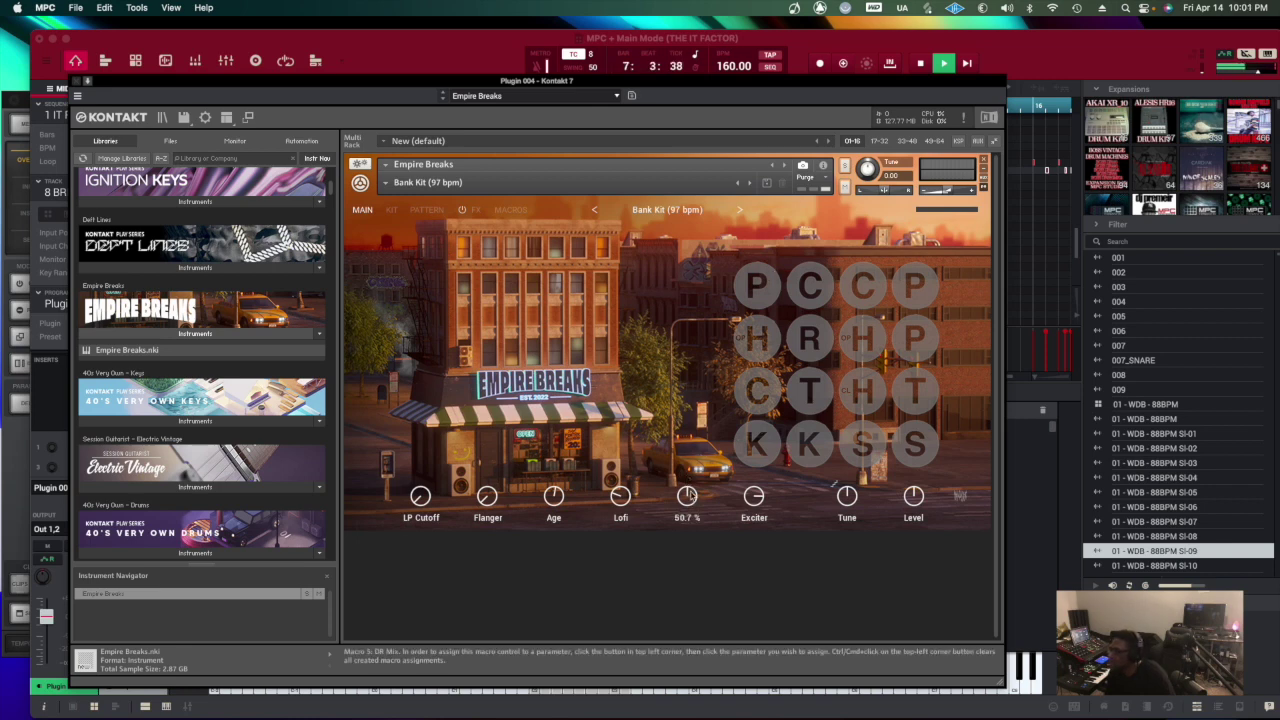
{"action": "scroll", "coordinate": [688, 496], "scroll_direction": "down", "scroll_amount": 5}
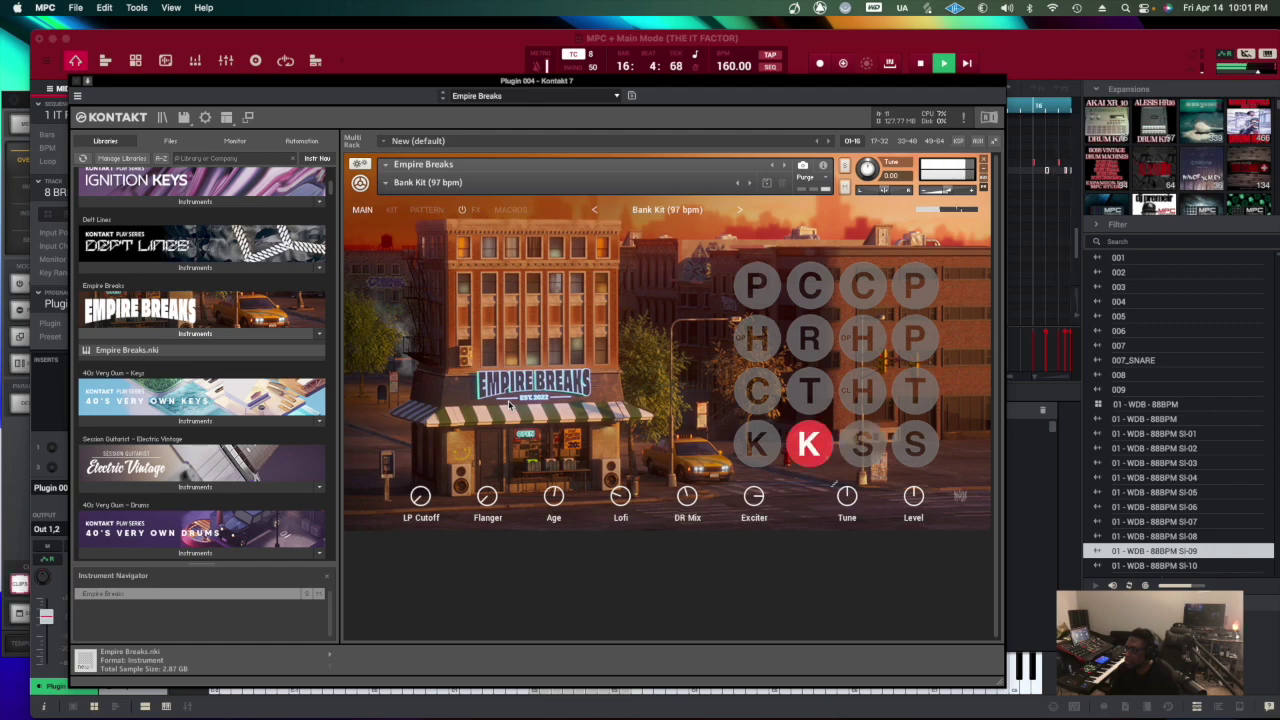
{"action": "left_click", "coordinate": [921, 63]}
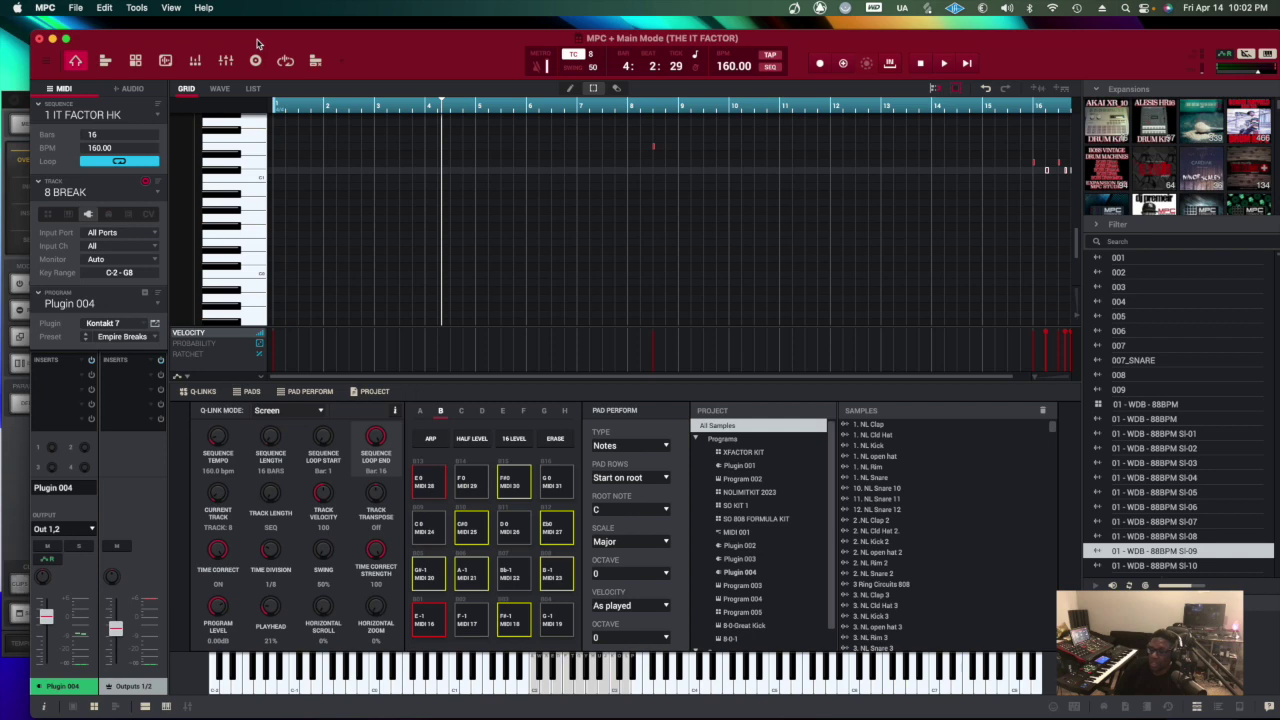
- Play the IT FACTOR HK sequence, raise its tempo to 164 BPM, and stop playback
{"action": "left_click_drag", "start_coordinate": [258, 40], "coordinate": [229, 36]}
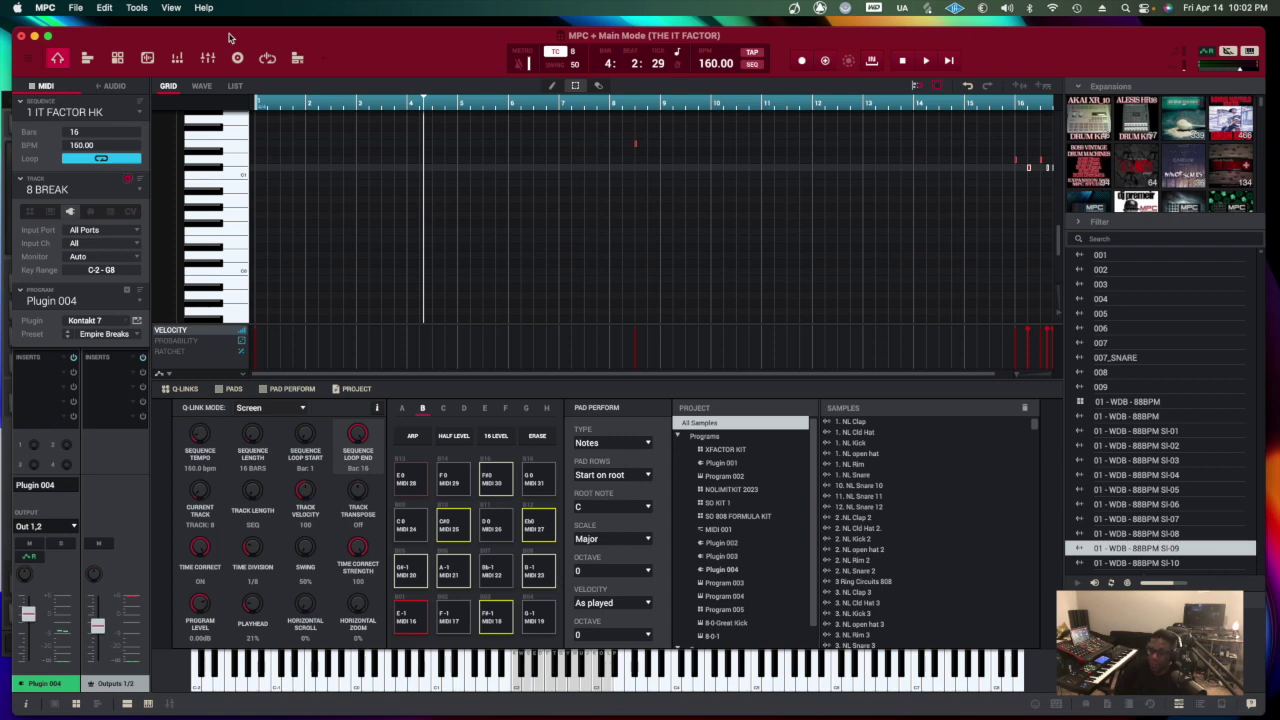
{"action": "left_click", "coordinate": [213, 40]}
{"action": "key", "text": "space"}
{"action": "key", "text": "space"}
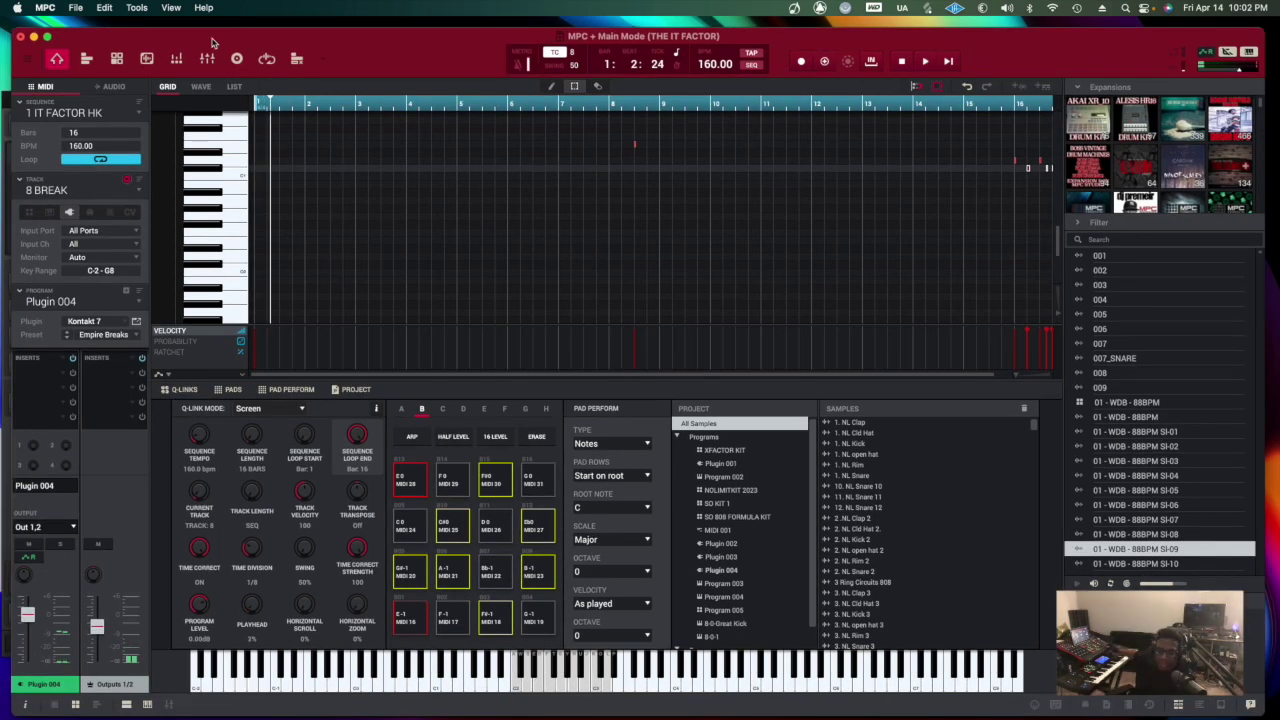
{"action": "key", "text": "space"}
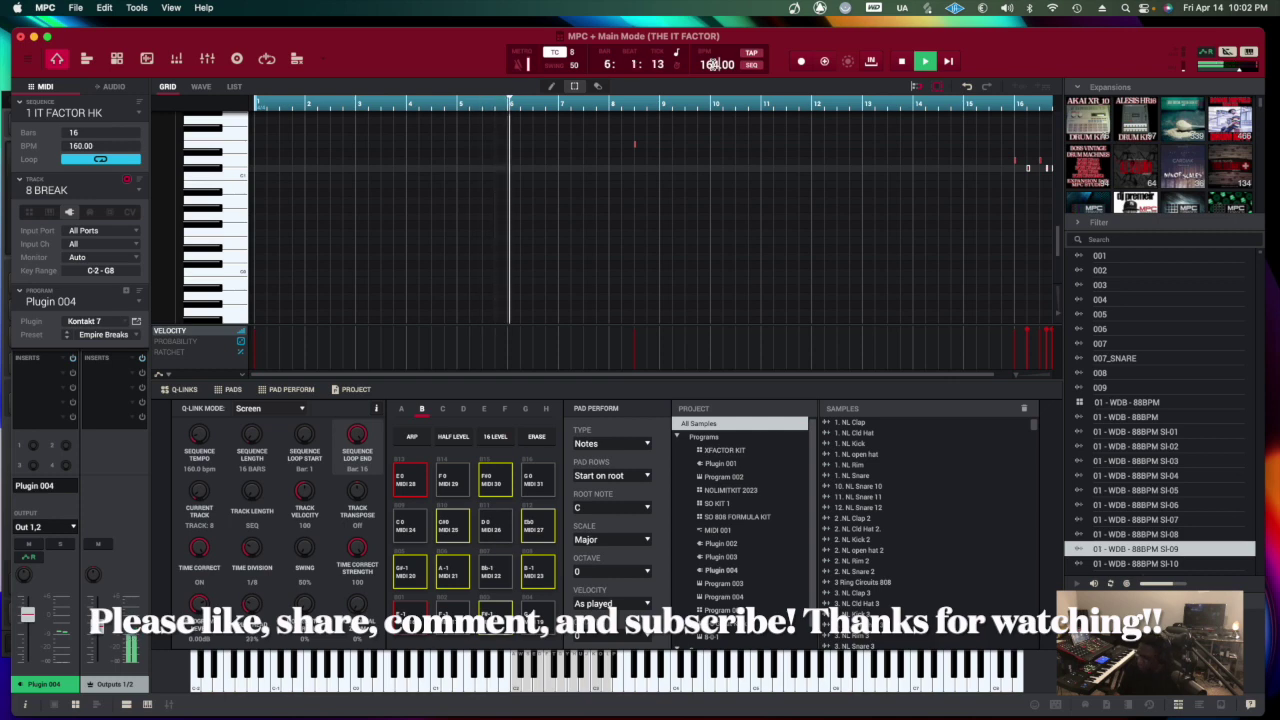
{"action": "scroll", "coordinate": [713, 64], "scroll_direction": "up", "scroll_amount": 4}
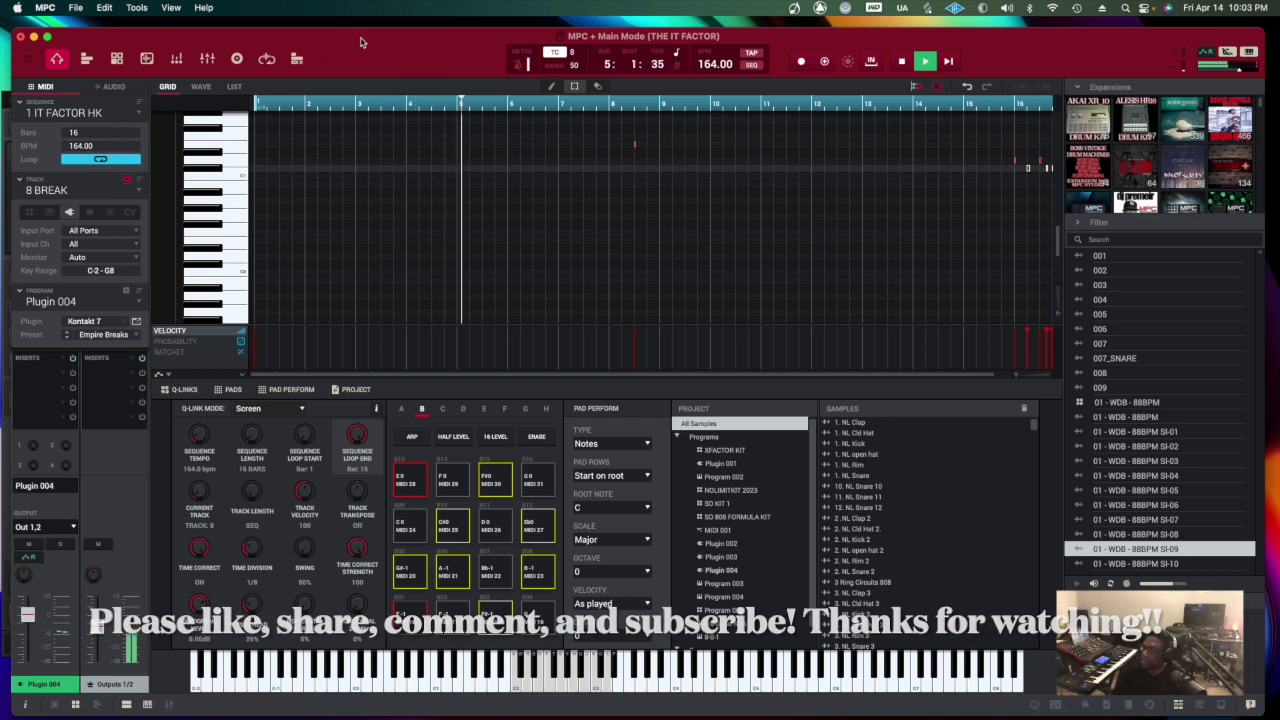
{"action": "left_click_drag", "start_coordinate": [357, 41], "coordinate": [352, 40]}
{"action": "key", "text": "space"}
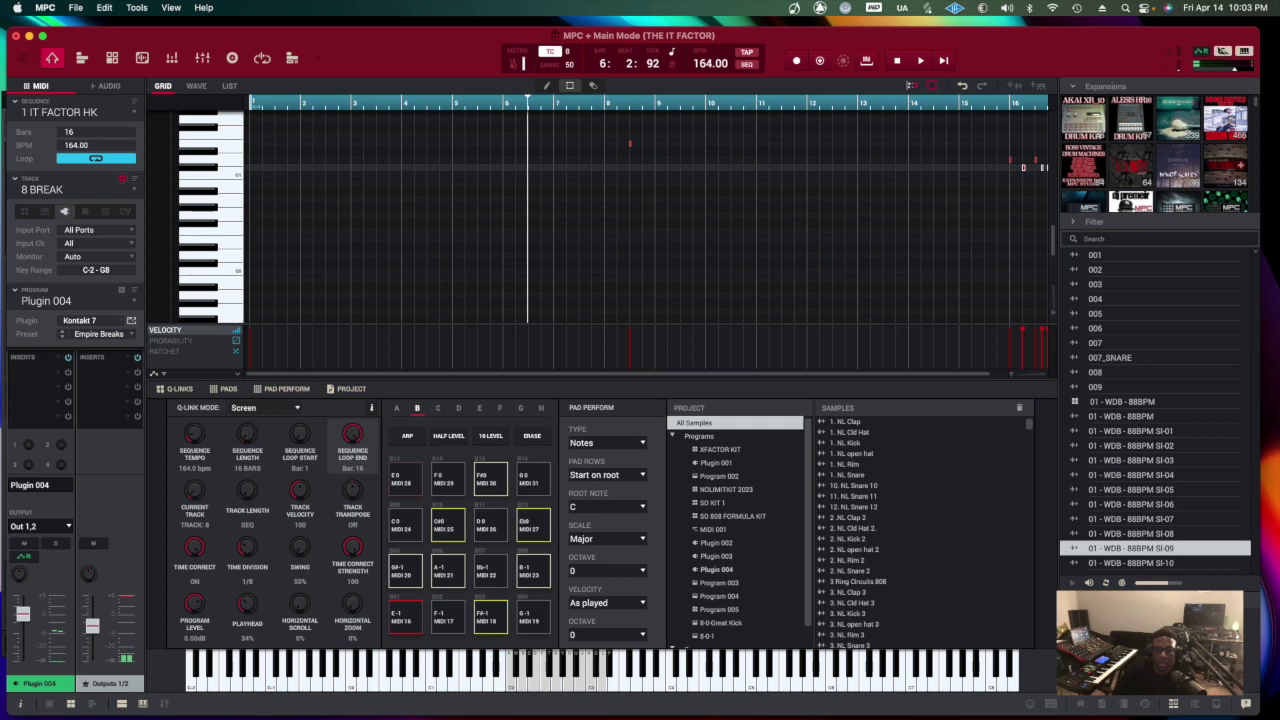